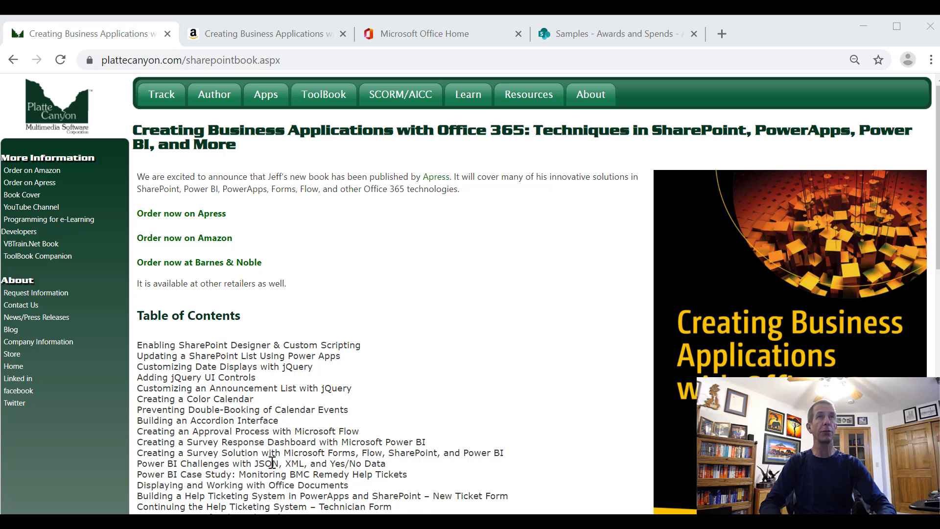
Look over the Amazon page for Creating Business Applications with Office 365, including its product details
click(269, 28)
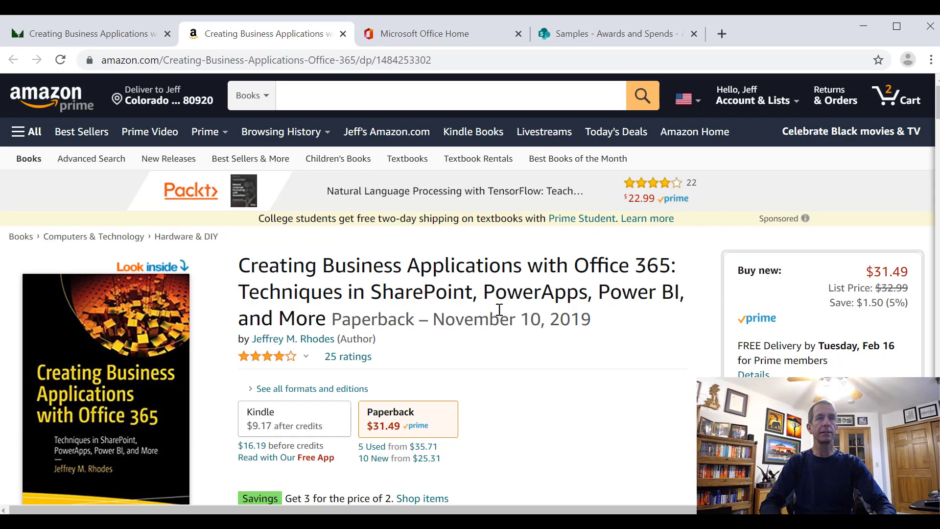
scroll(500, 309, down, 20)
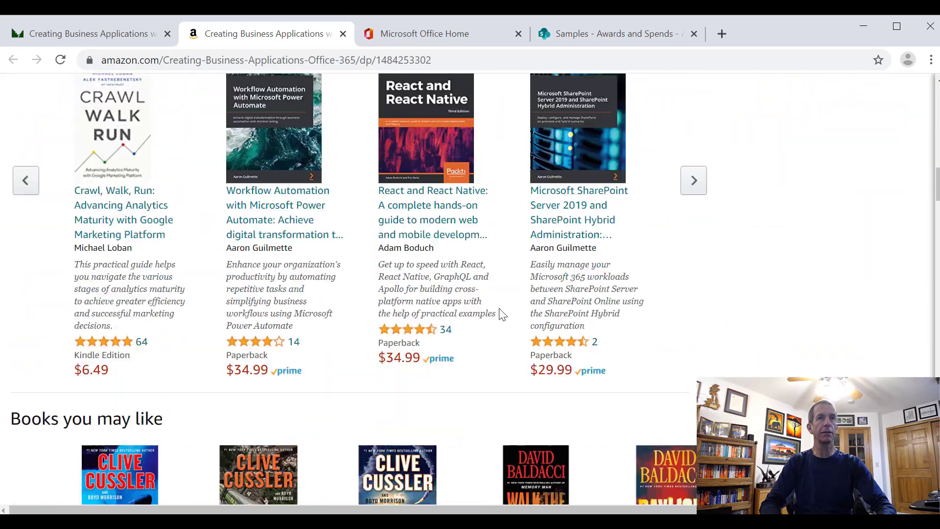
scroll(501, 313, down, 15)
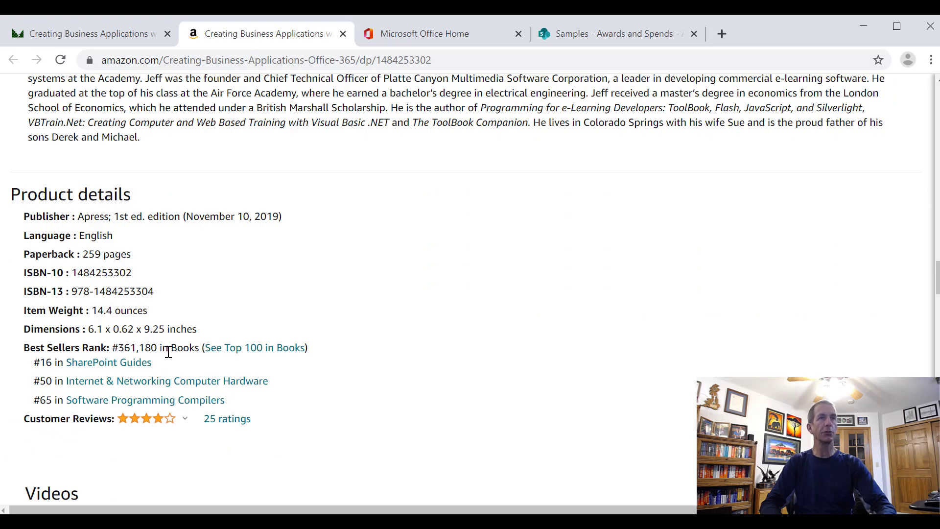
scroll(168, 352, up, 20)
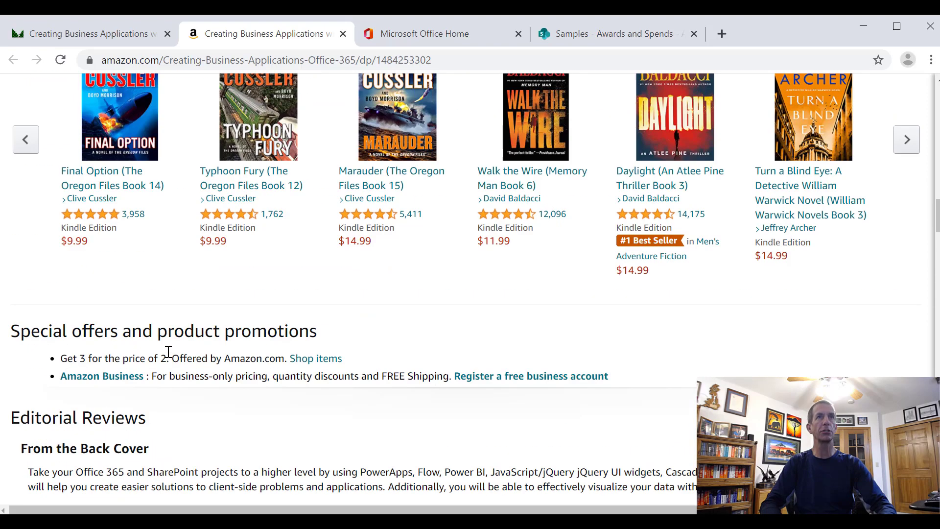
scroll(164, 360, up, 7)
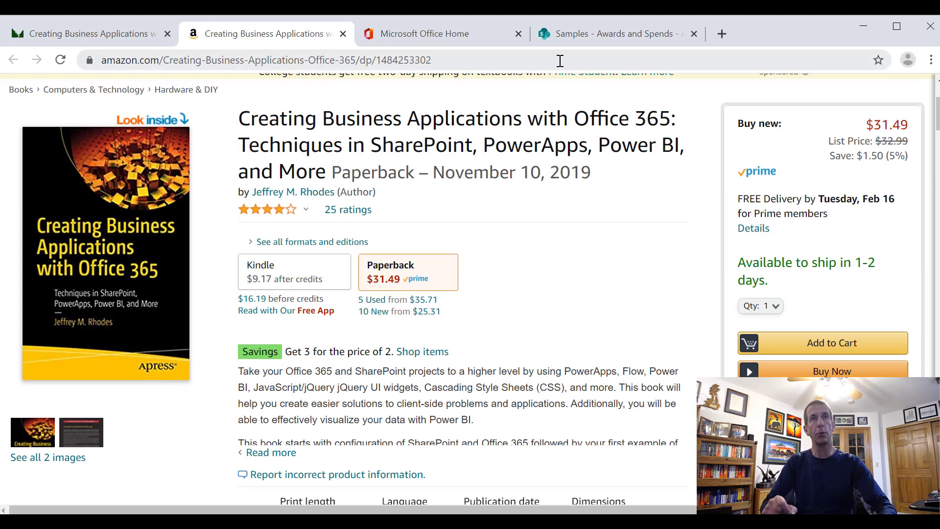
Switch to the SharePoint Samples site and inspect the item types offered in Awards and Spends and the entries in the Contracts list
click(575, 36)
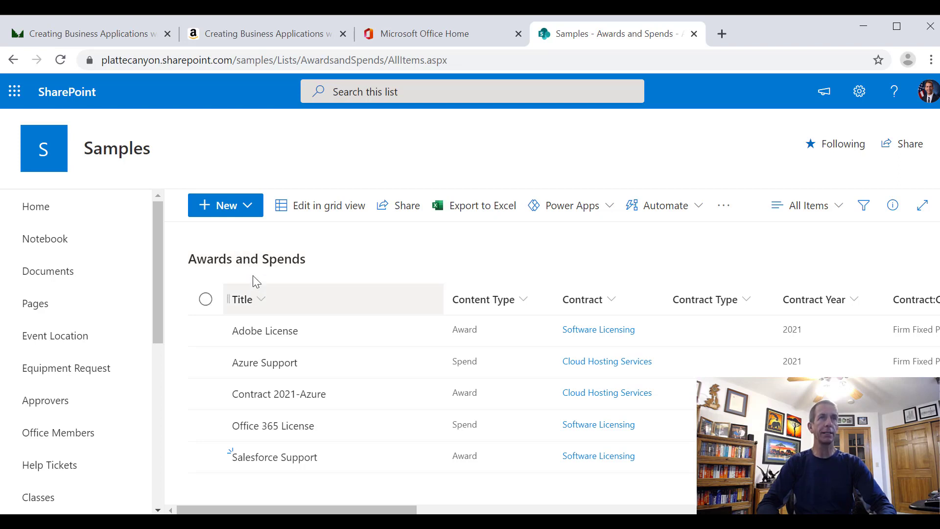
click(249, 205)
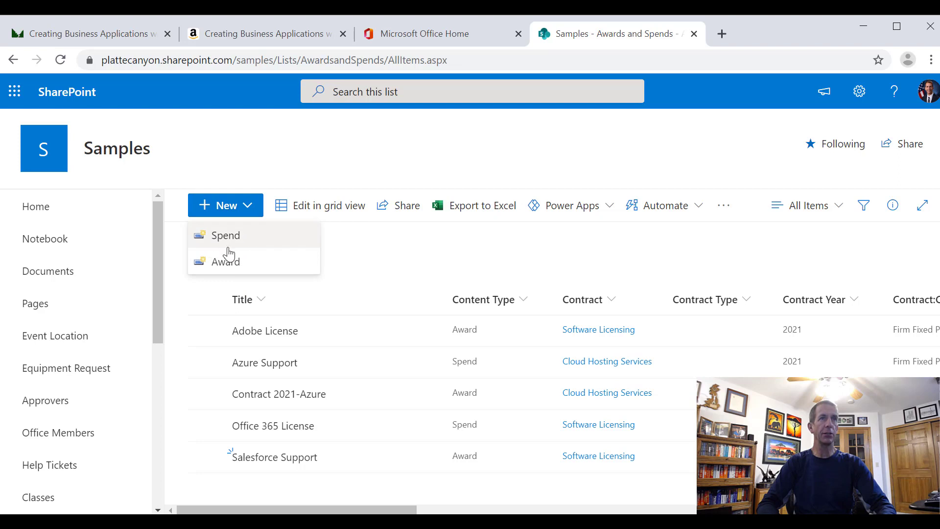
click(384, 260)
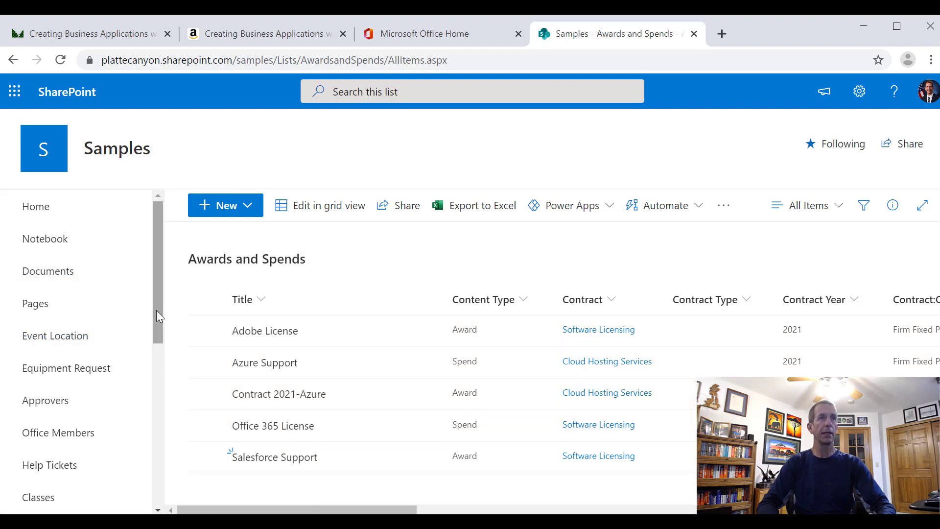
drag(156, 310, 154, 449)
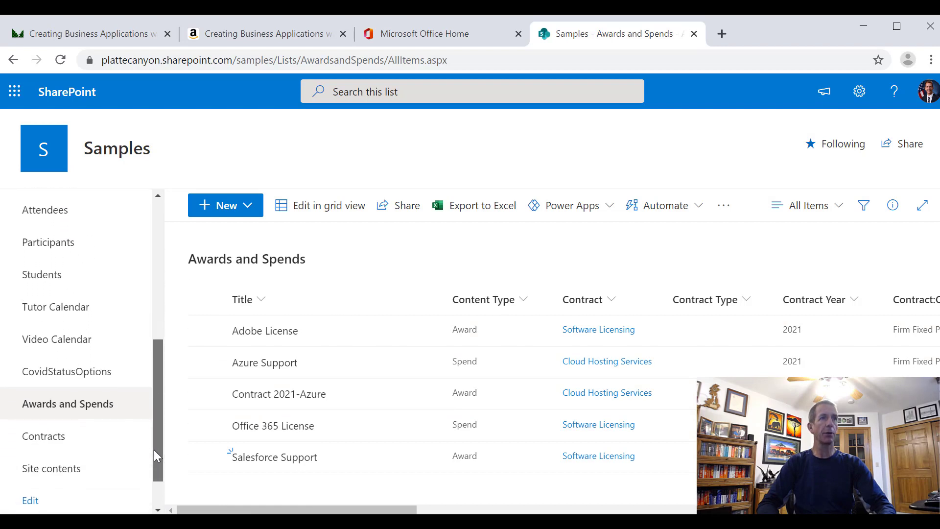
click(59, 436)
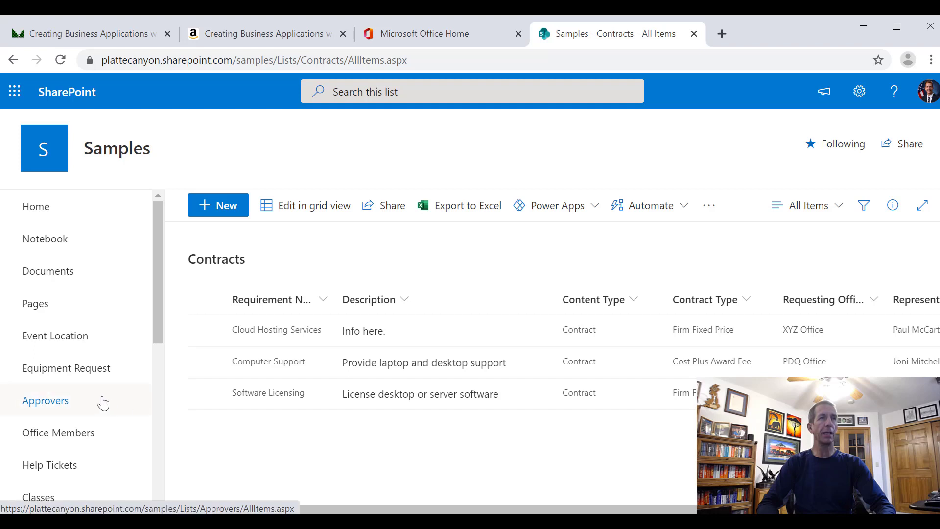
Start a new Spend item in the Awards and Spends list and title it Camtasia License
scroll(75, 434, down, 5)
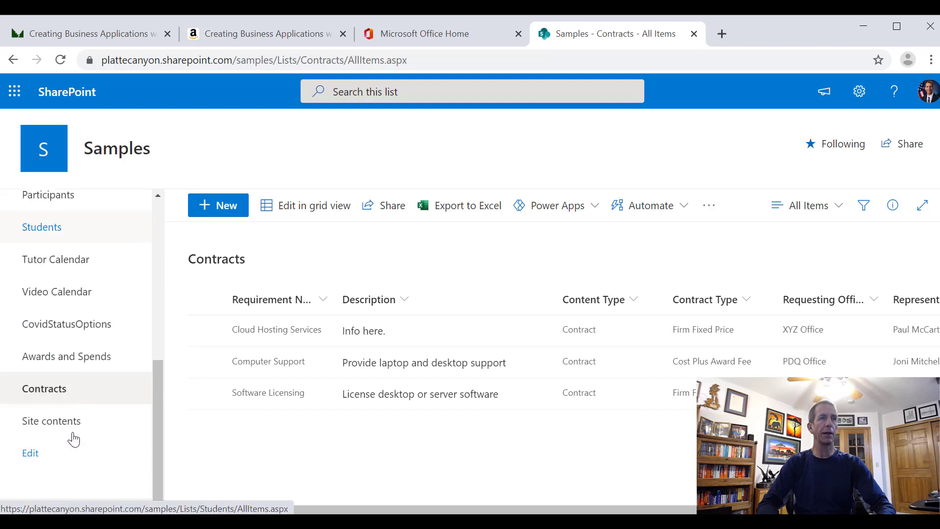
click(61, 362)
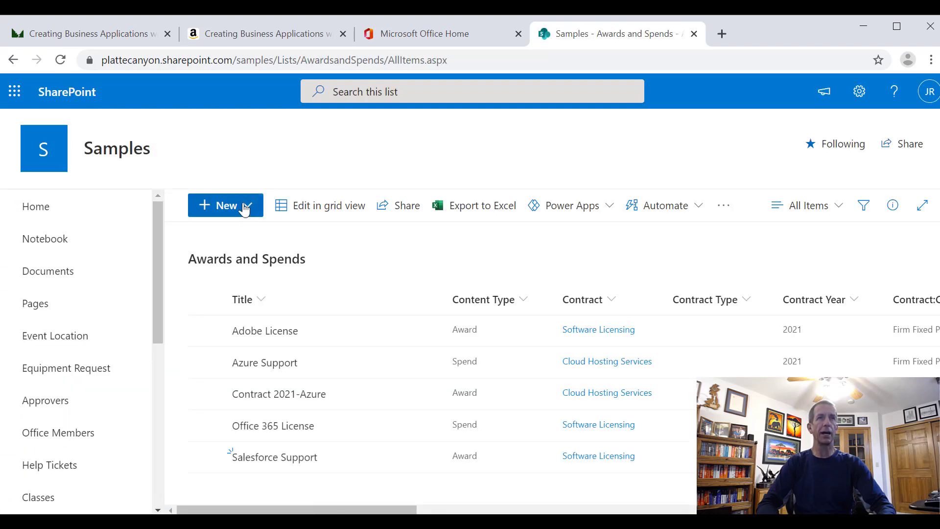
click(245, 208)
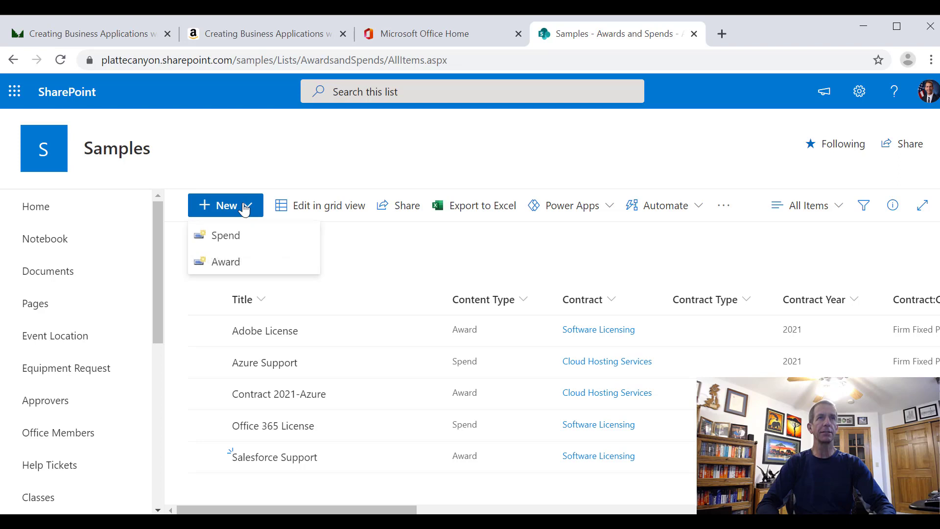
click(240, 237)
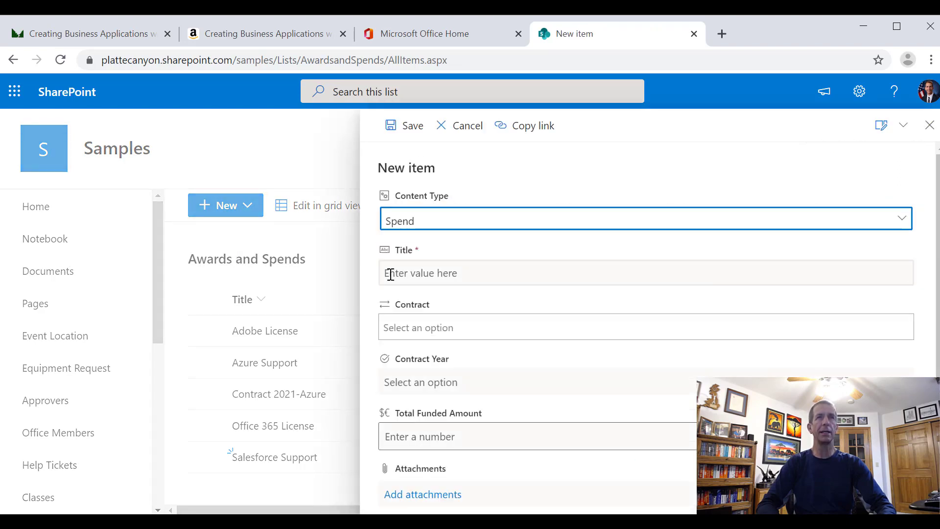
click(472, 272)
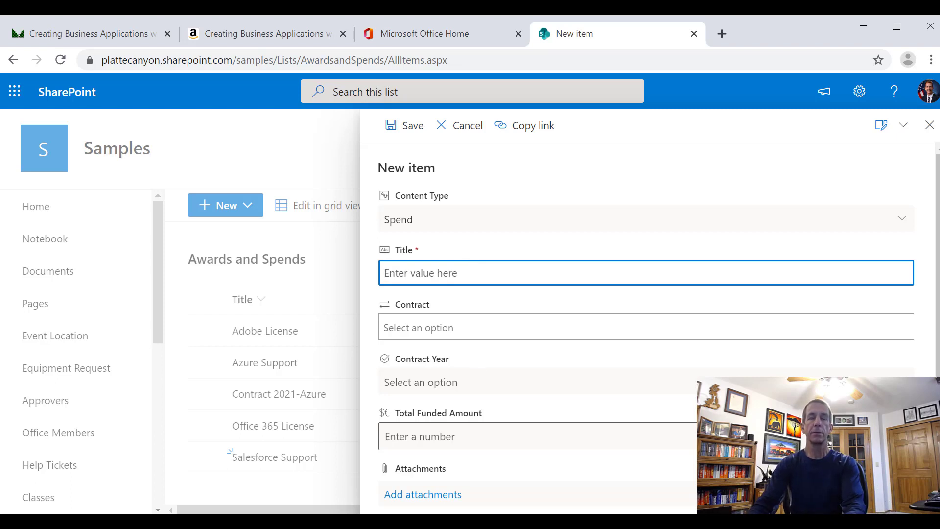
text(Camtasia License)
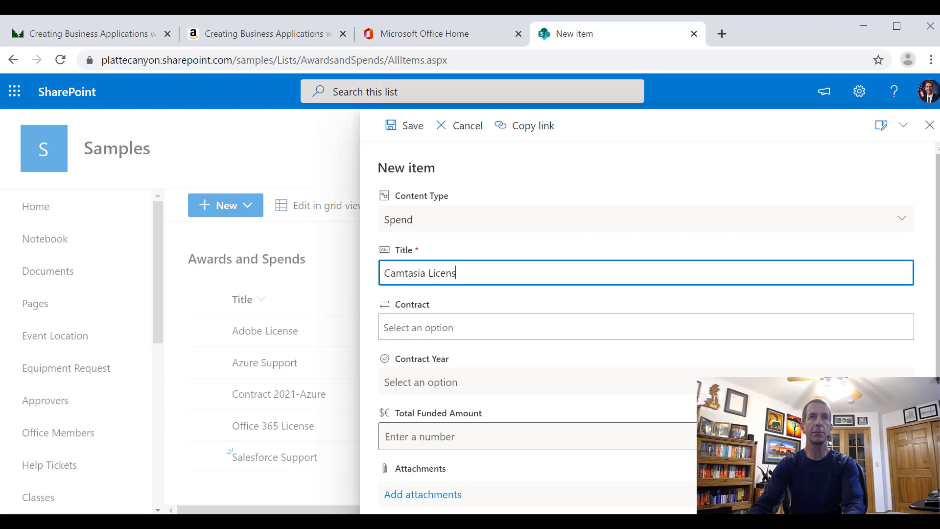
Assign the Software Licensing contract, contract year 2022 and a total funded amount of 300 to the Camtasia License item, and save it
click(503, 328)
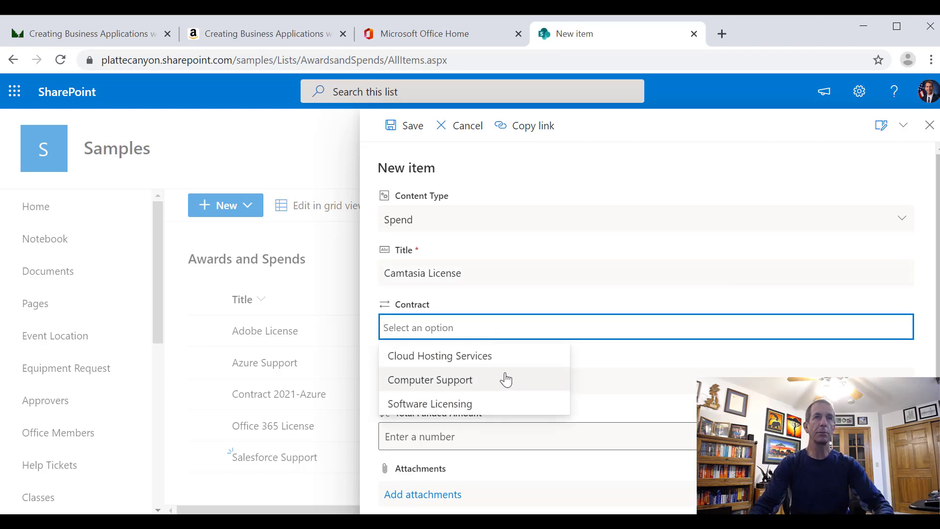
click(484, 411)
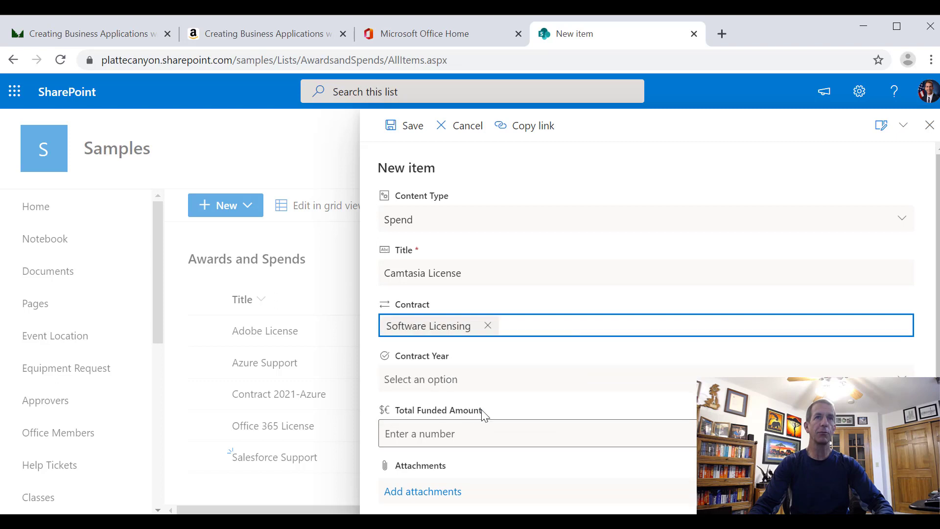
click(477, 382)
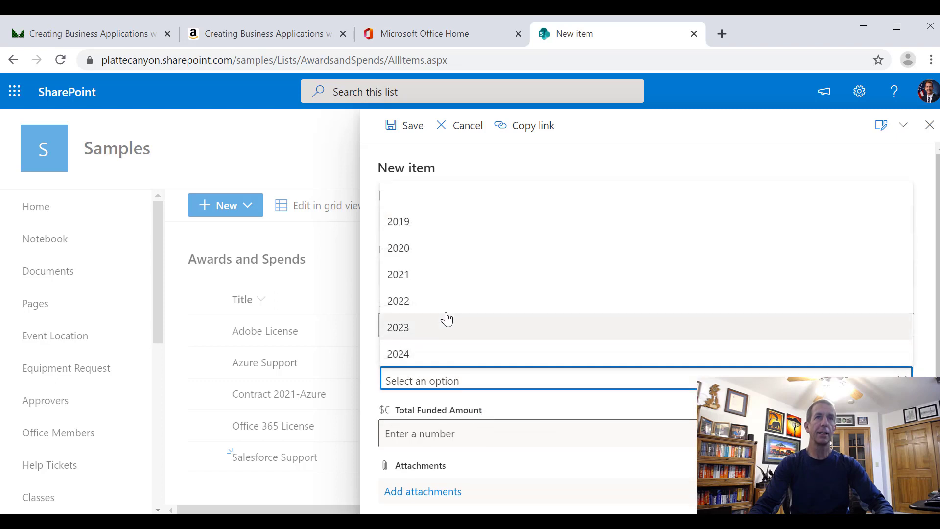
click(433, 299)
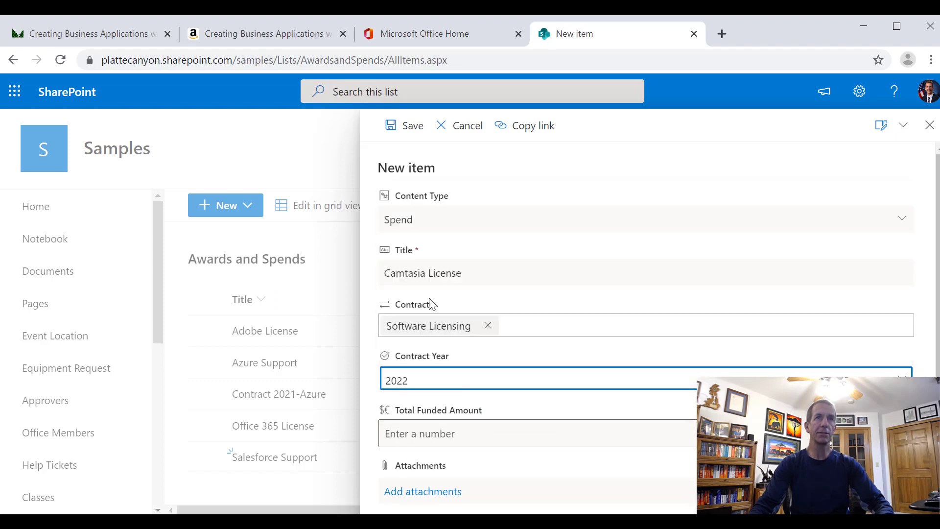
click(511, 432)
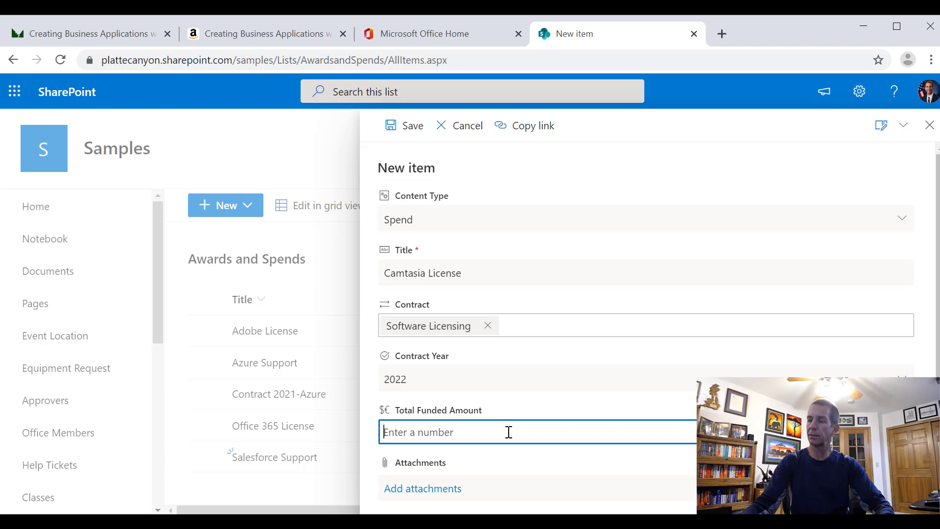
text(300)
scroll(509, 415, down, 1)
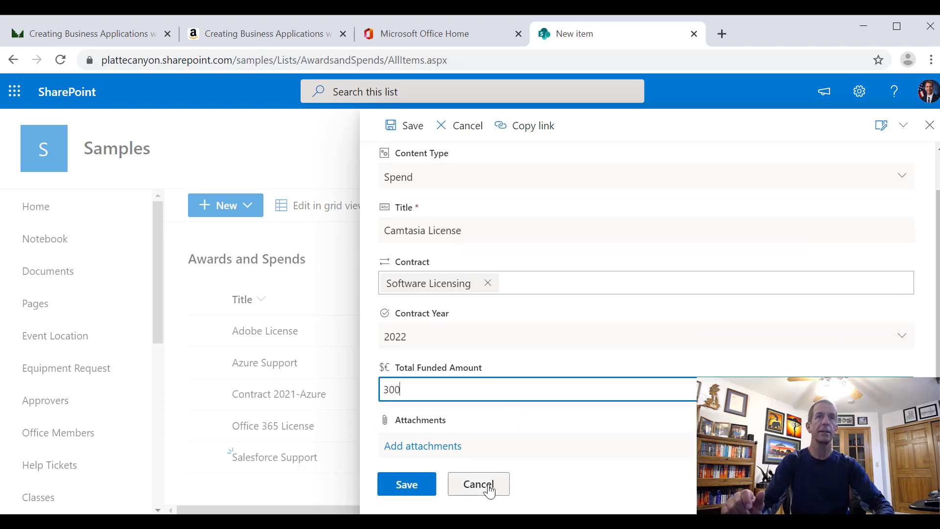
click(417, 486)
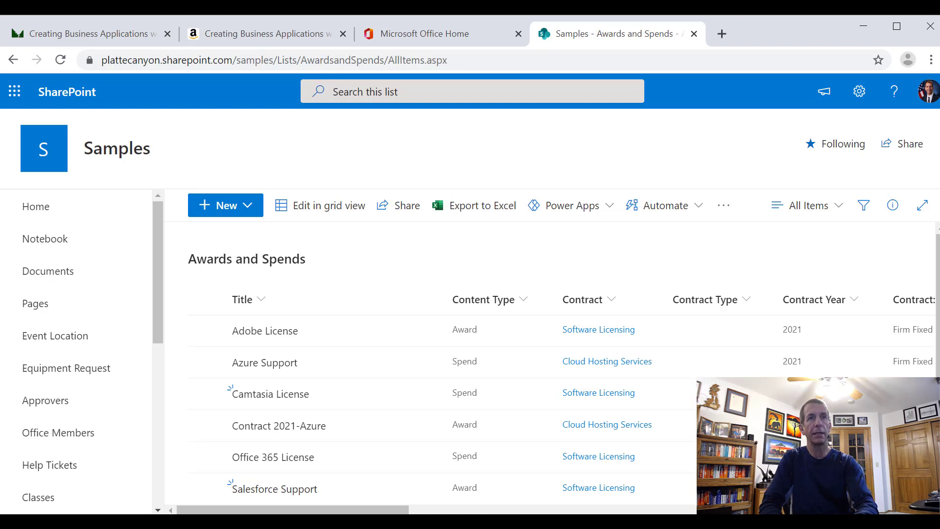
Switch to the WorkingWithLookupColumns report in Power BI Desktop and delete its Page 1
key(alt+Tab)
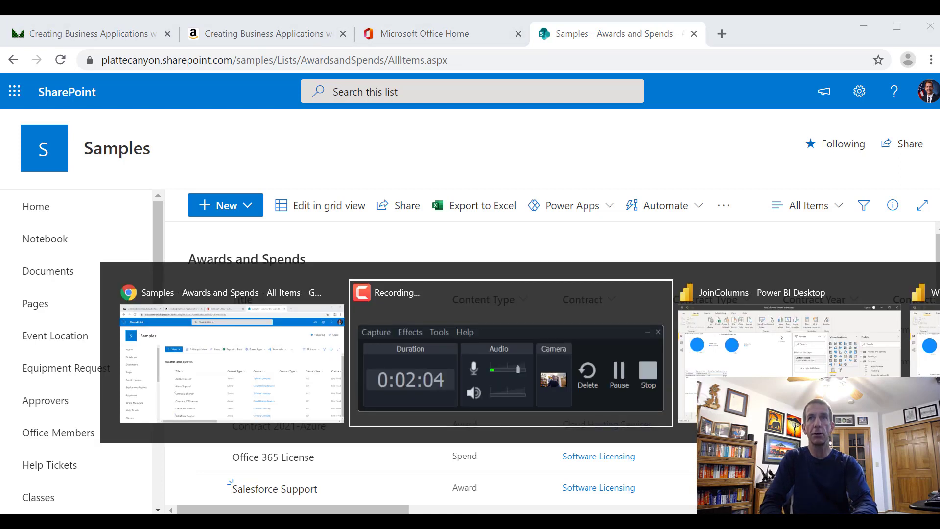
key(alt+Tab)
key(alt+Tab)
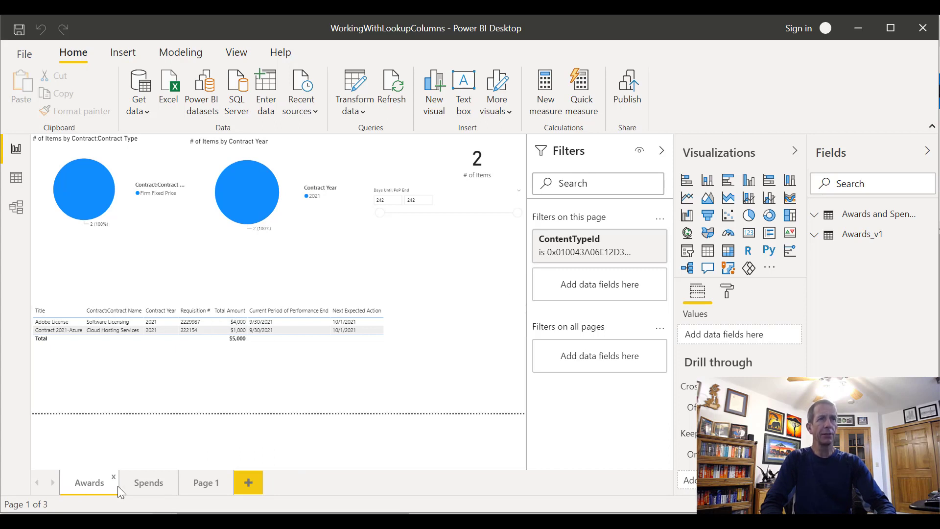
click(201, 491)
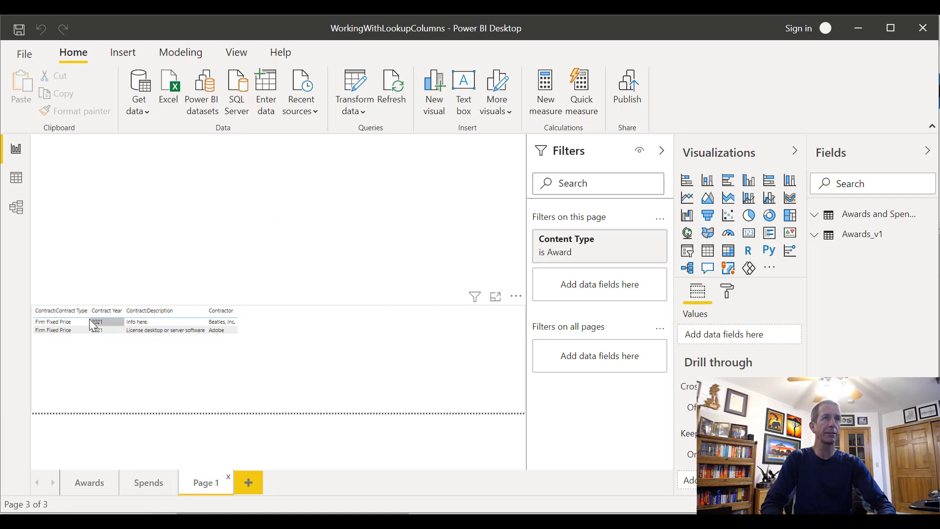
click(228, 480)
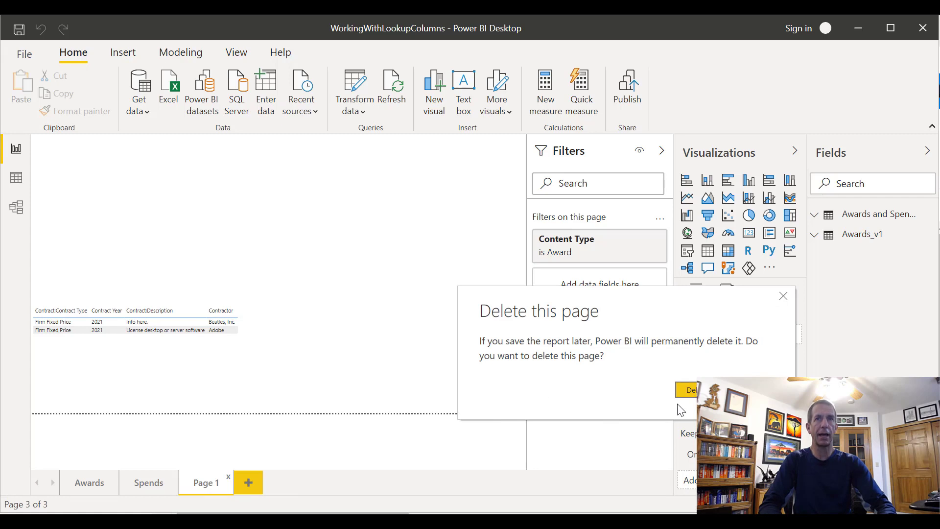
click(690, 391)
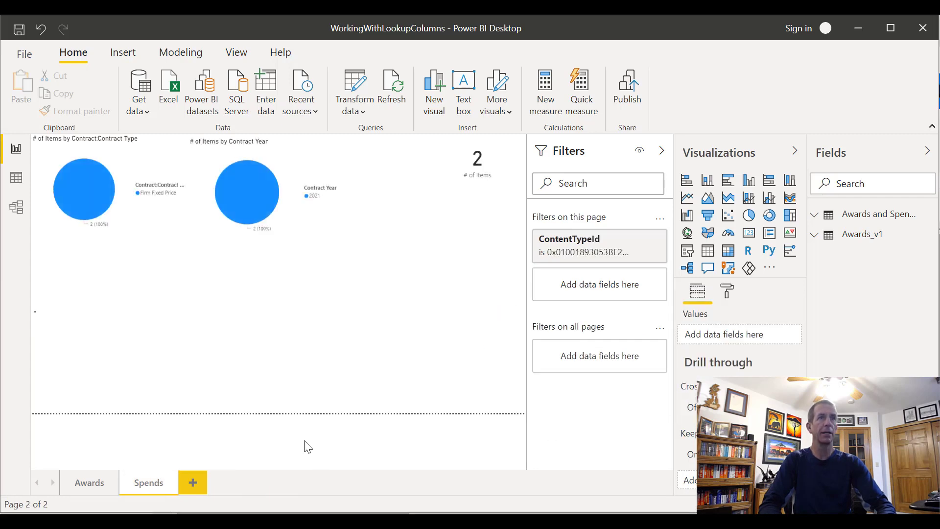
Show the Awards page, open the report's data in the Power Query Editor, and delete the Awards and Spends query
click(93, 483)
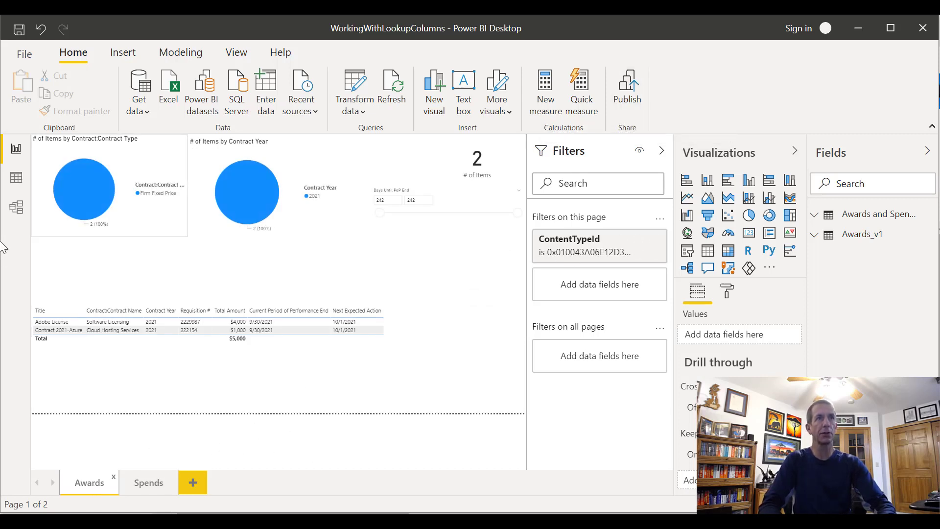
mouse_move(254, 230)
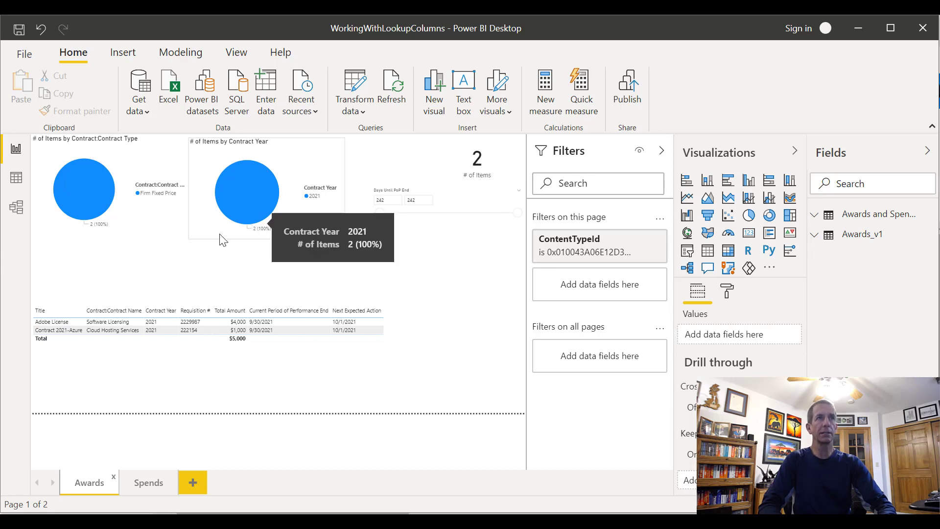
click(364, 114)
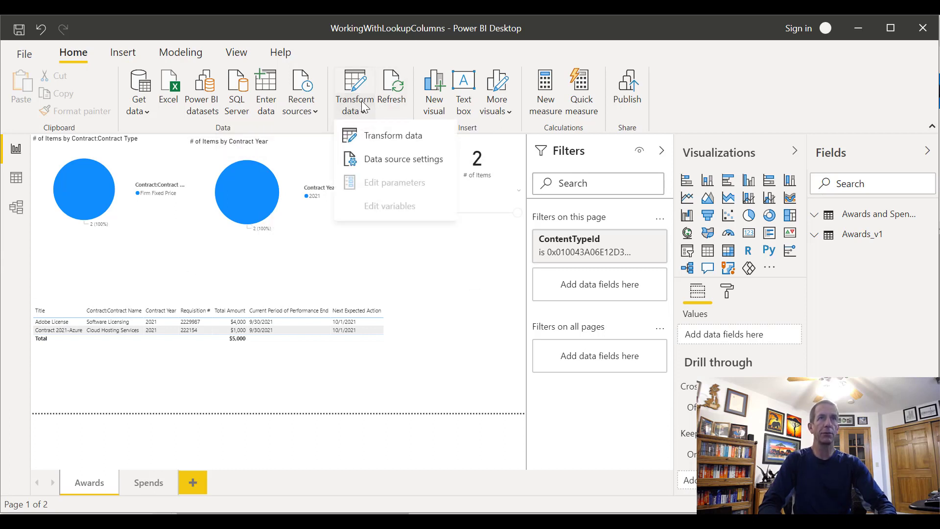
click(393, 137)
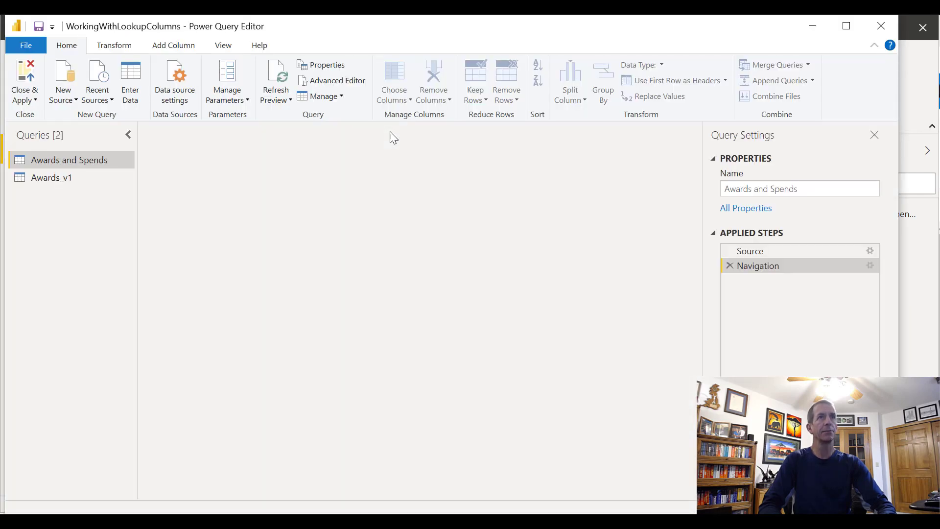
right_click(54, 160)
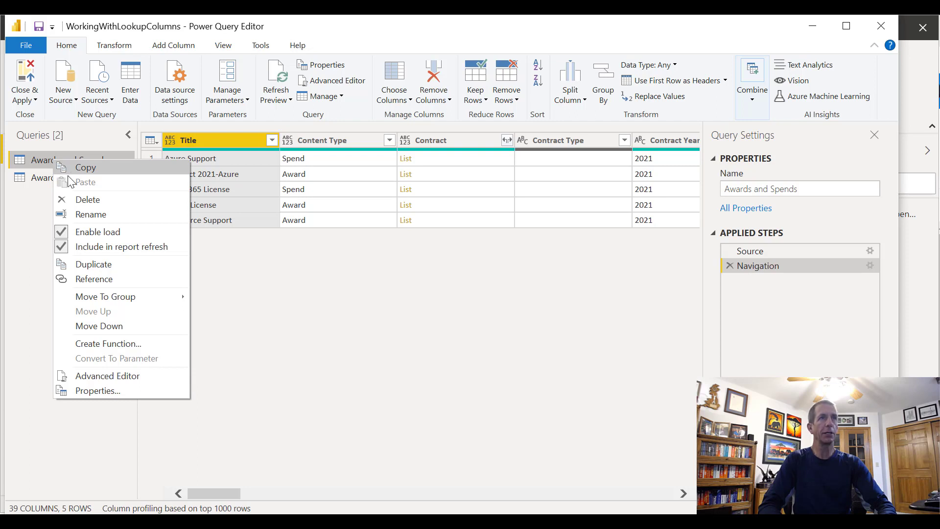
click(89, 199)
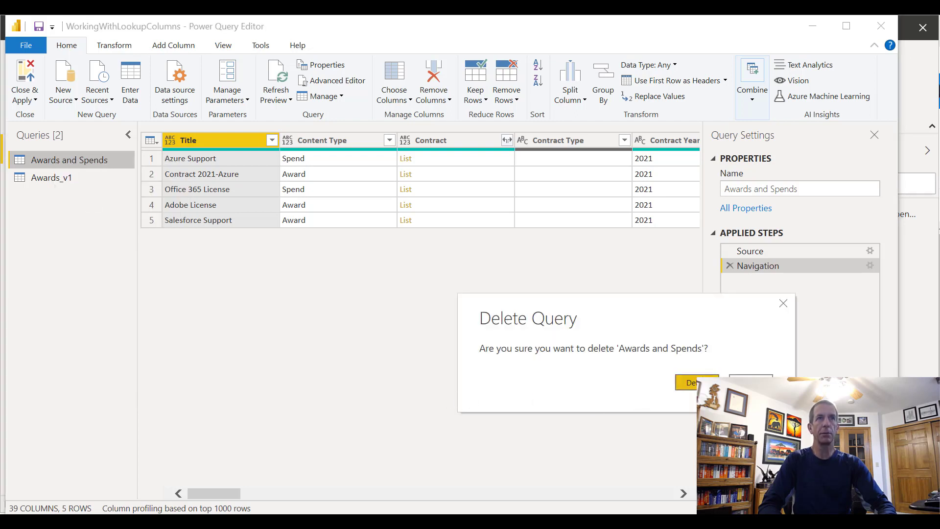
click(696, 383)
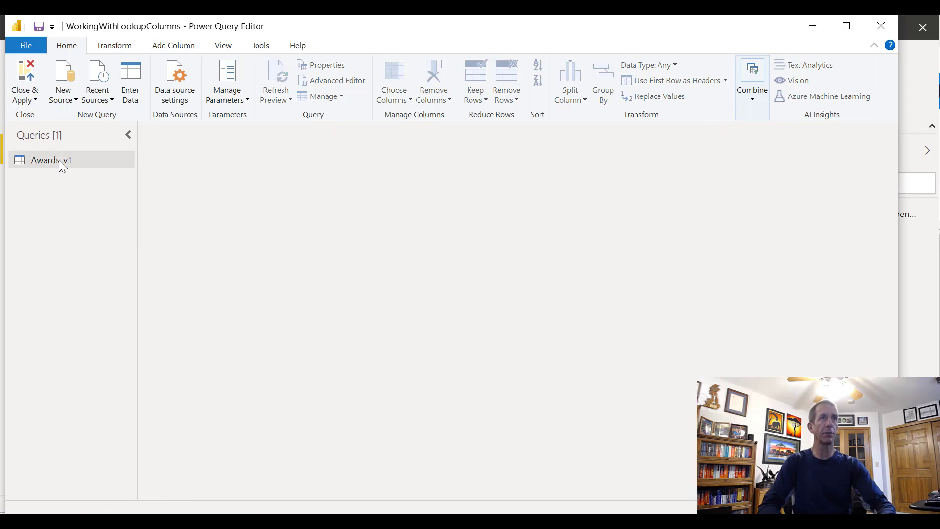
Show the Awards_v1 query at its Renamed Columns step and examine the ContractId and FieldValuesAsText columns
click(58, 160)
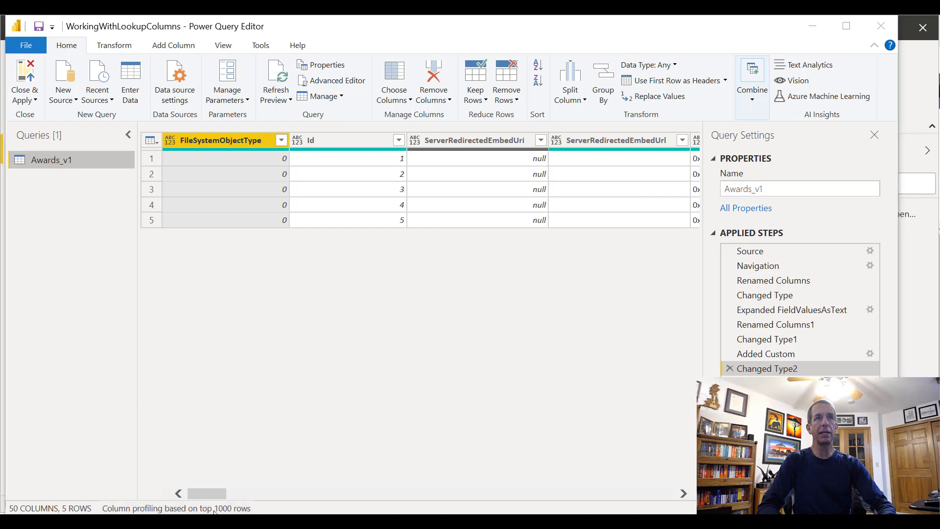
click(764, 281)
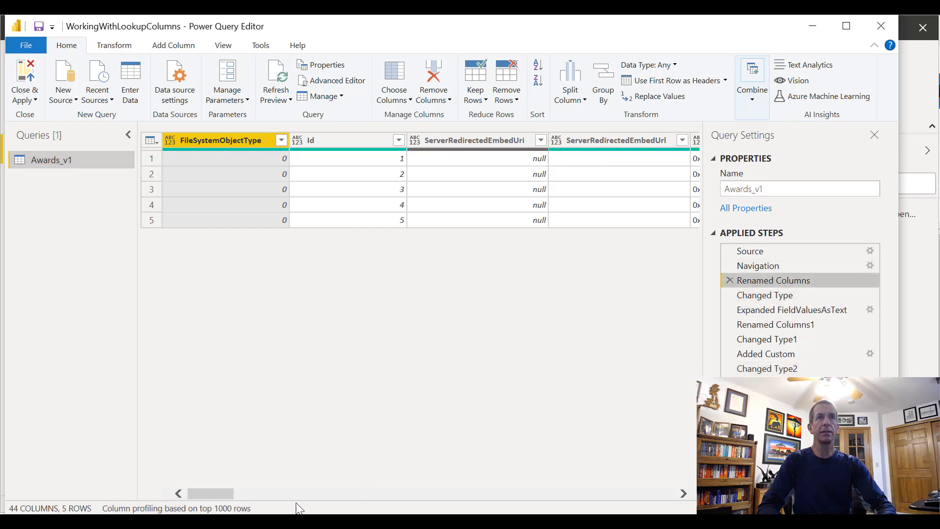
drag(211, 495, 294, 485)
click(361, 142)
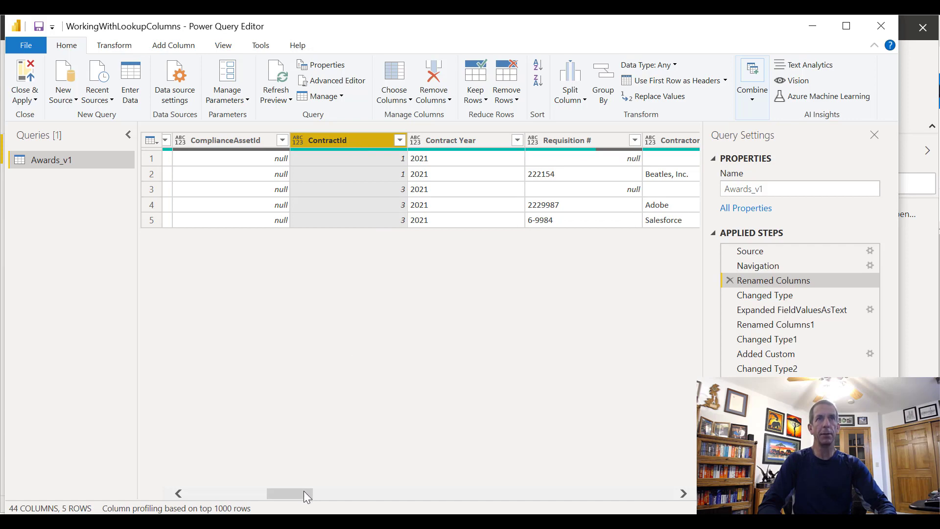
drag(303, 490, 565, 420)
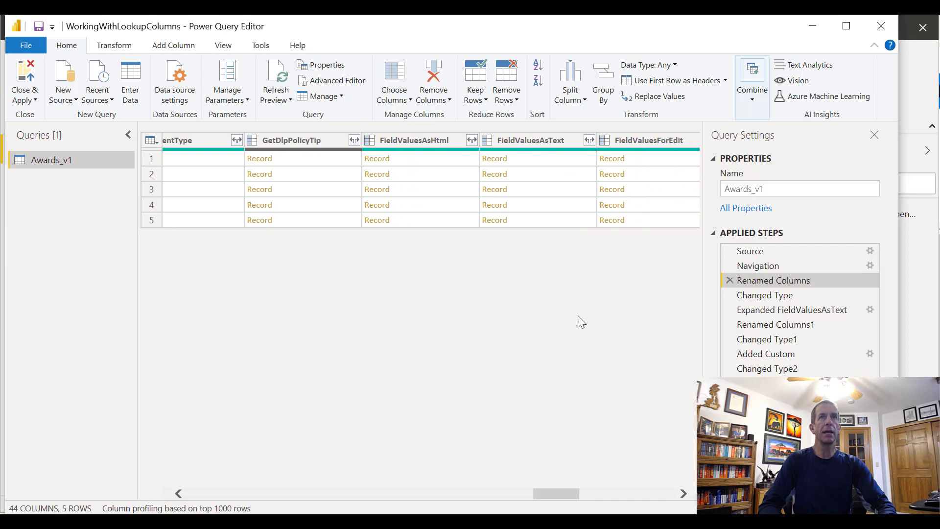
Try out expanding FieldValuesAsText with only Contract and its Requirement, ID, Representative, Contract Type and Requesting lookup fields, and cancel the expansion
click(589, 141)
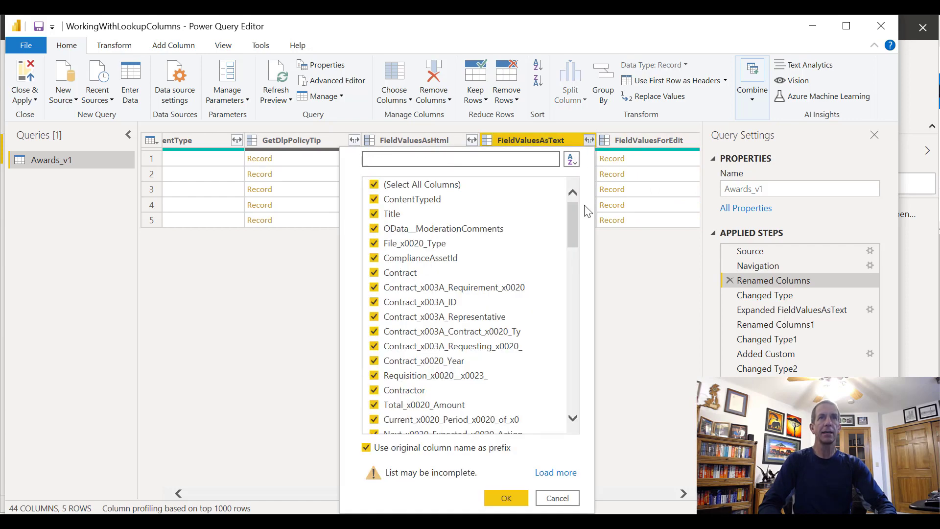
scroll(569, 222, down, 2)
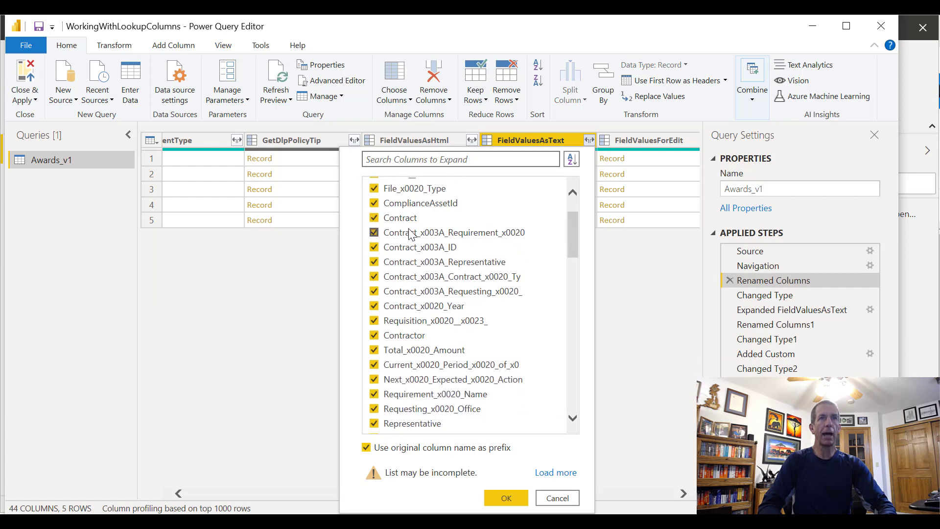
drag(571, 242, 568, 212)
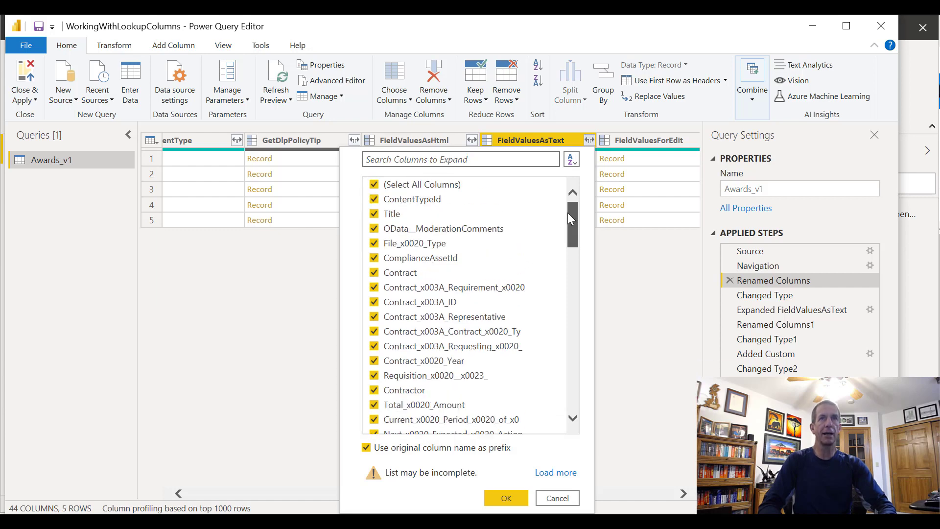
click(409, 184)
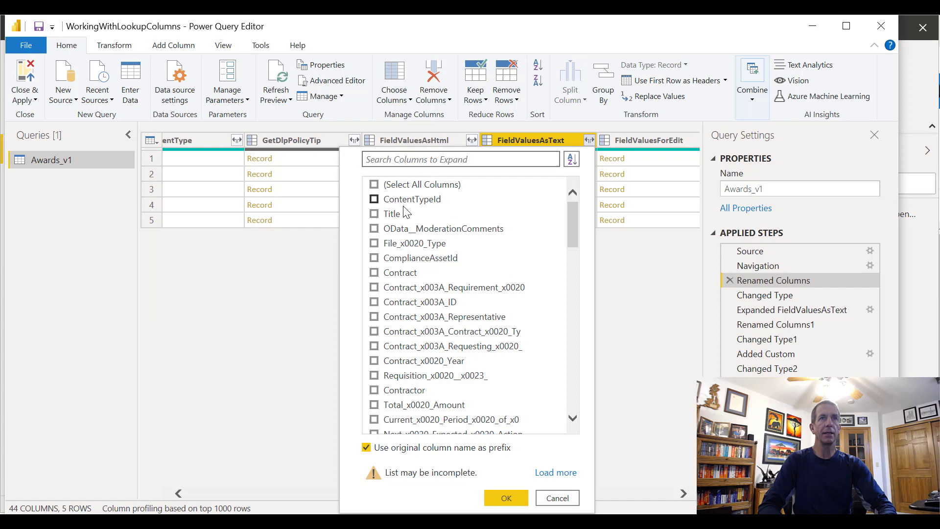
click(375, 273)
click(374, 289)
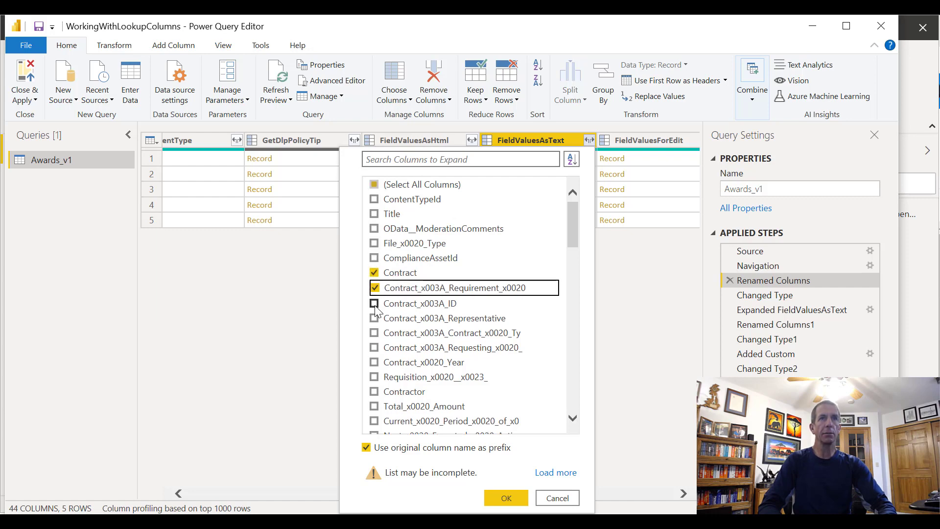
click(374, 304)
click(374, 318)
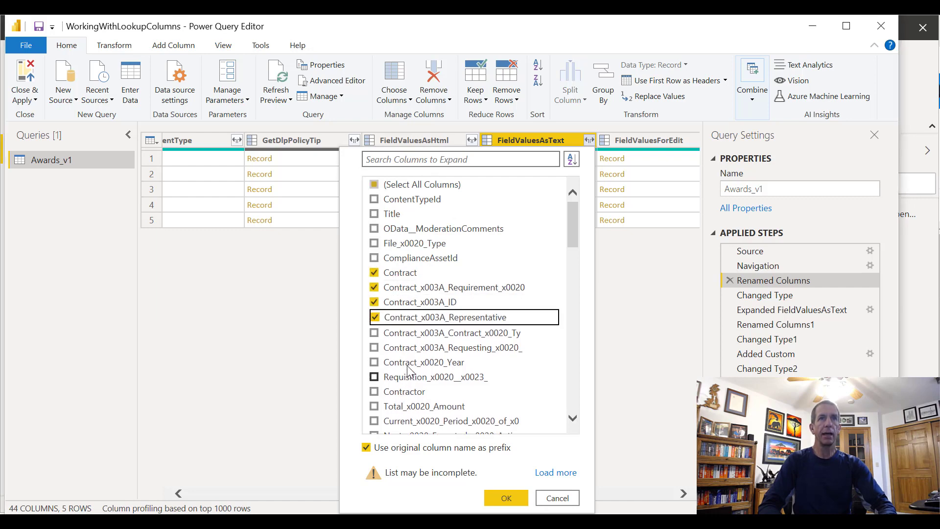
click(374, 333)
click(375, 333)
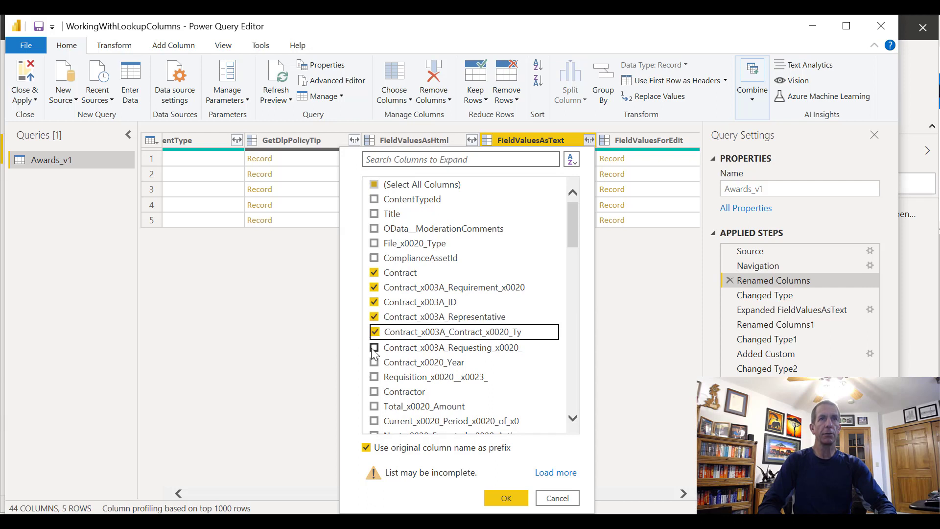
click(374, 348)
click(374, 362)
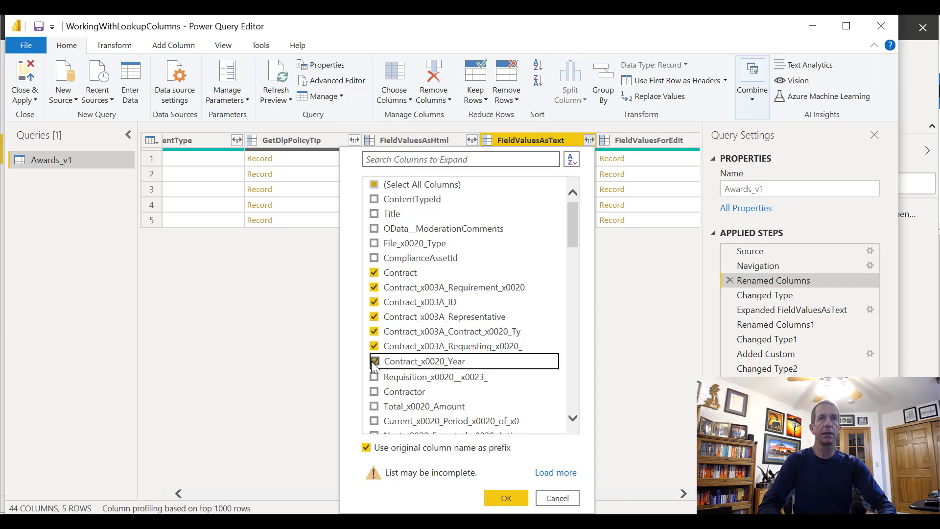
click(374, 363)
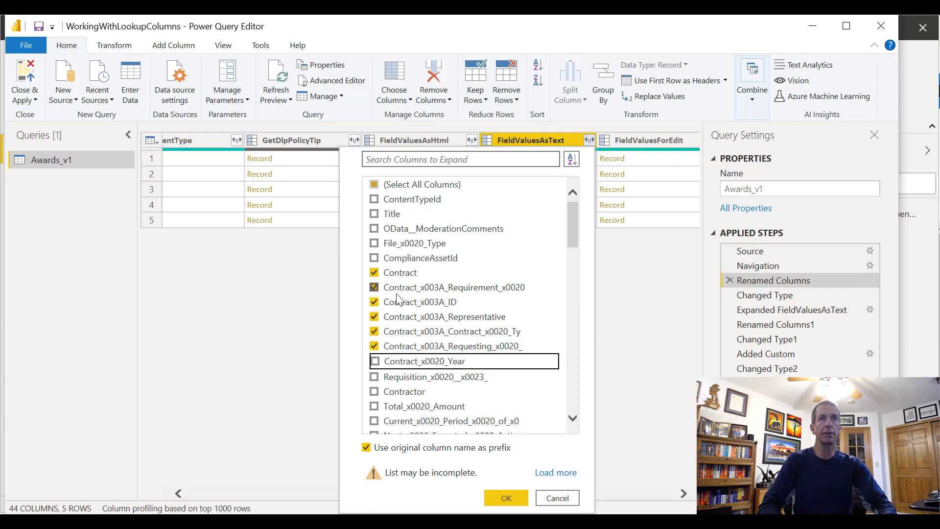
click(557, 498)
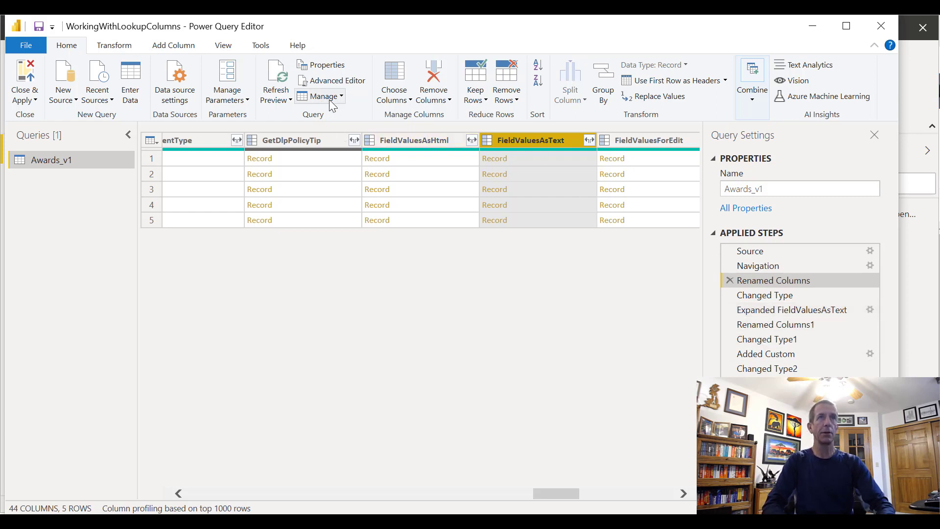
Open the Awards_v1 query's script in the Advanced Editor and copy the lines from Expanded FieldValuesAsText through Changed Type2
click(327, 80)
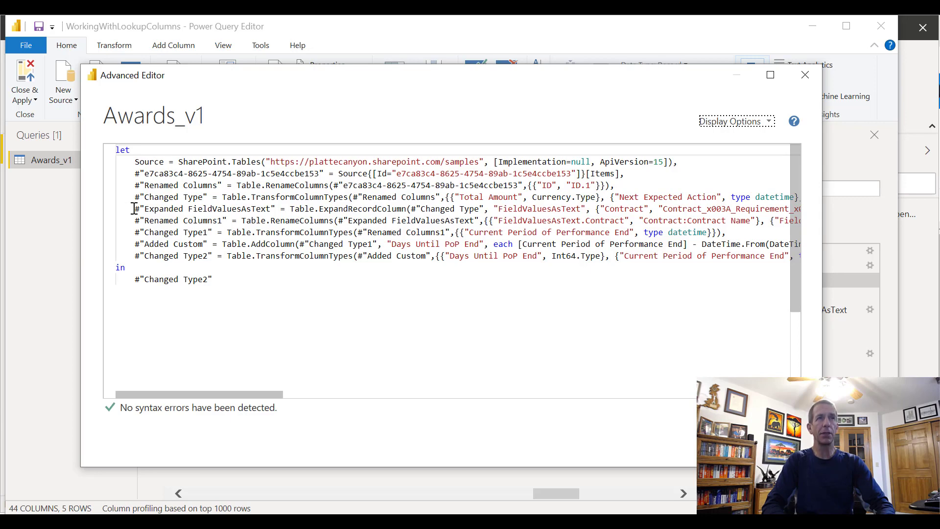
drag(134, 208, 897, 256)
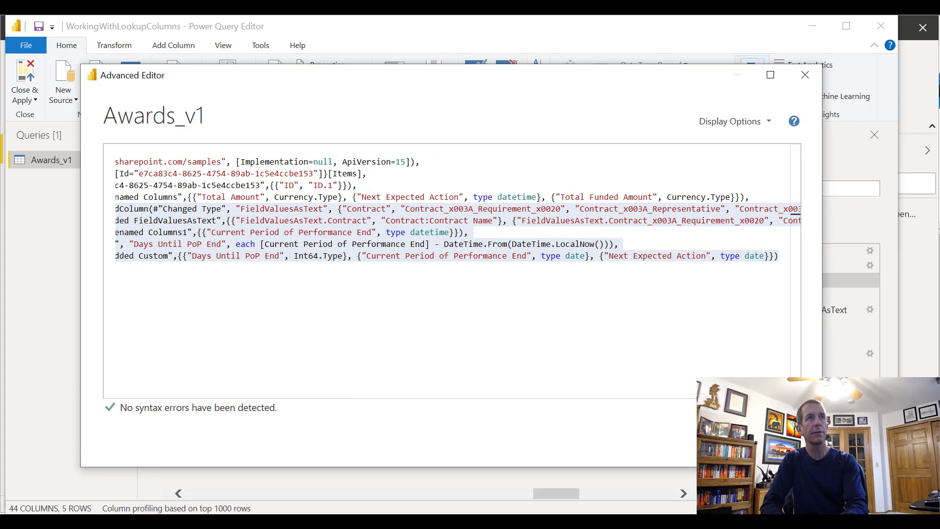
click(609, 255)
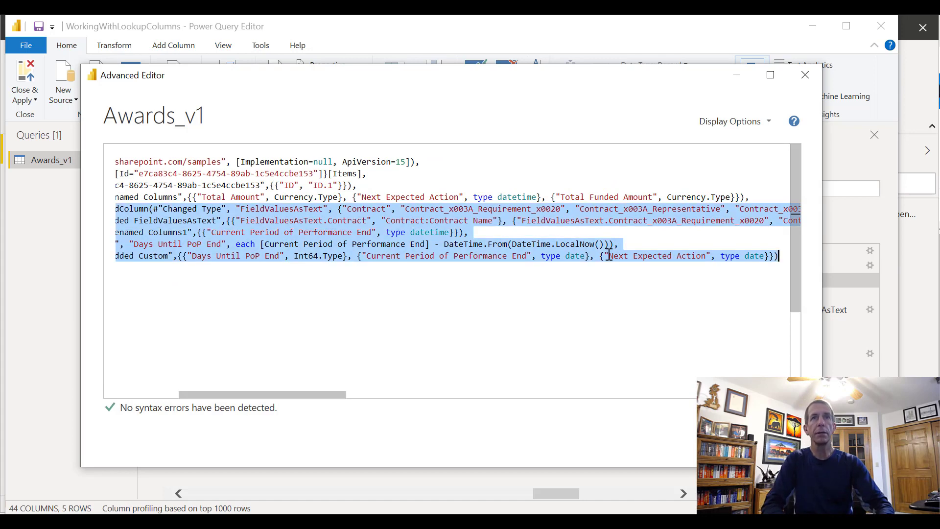
click(608, 255)
drag(782, 255, 46, 205)
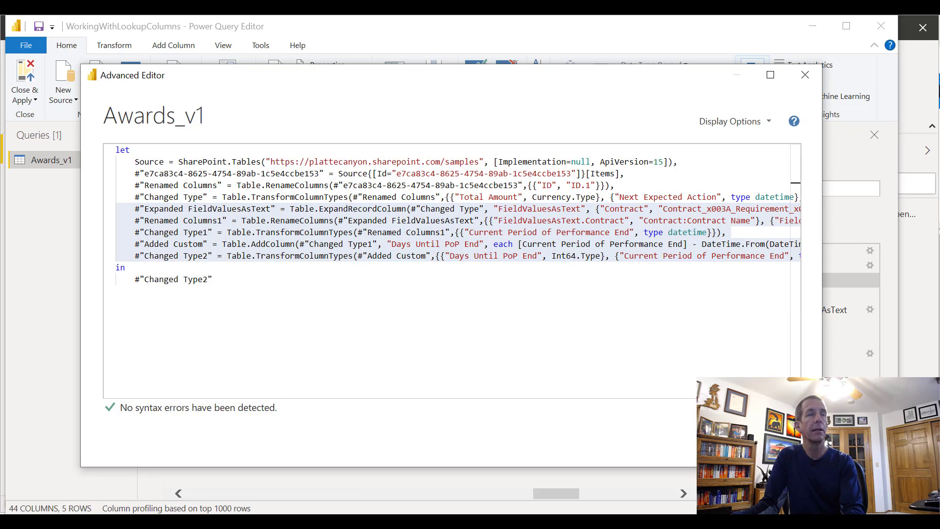
click(313, 486)
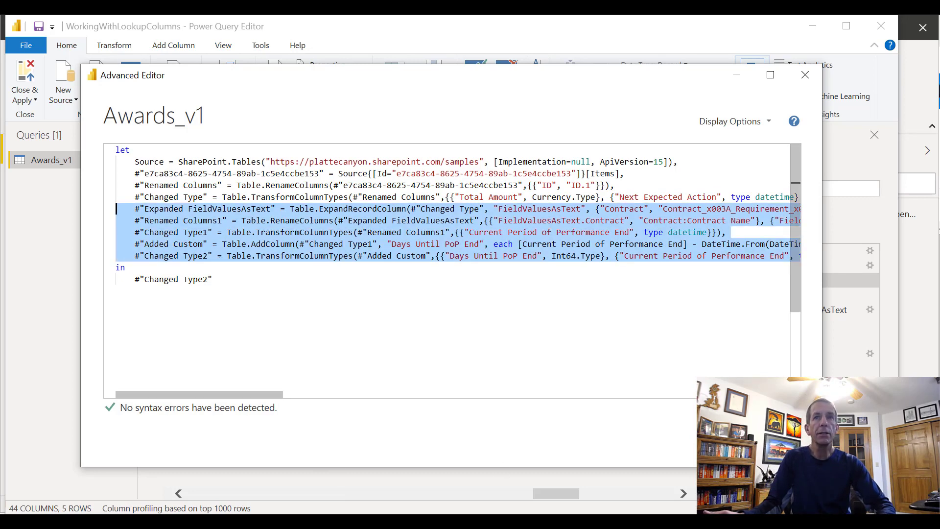
Delete the lines from Expanded FieldValuesAsText through Changed Type2 and remove the trailing comma from the Changed Type line
click(597, 233)
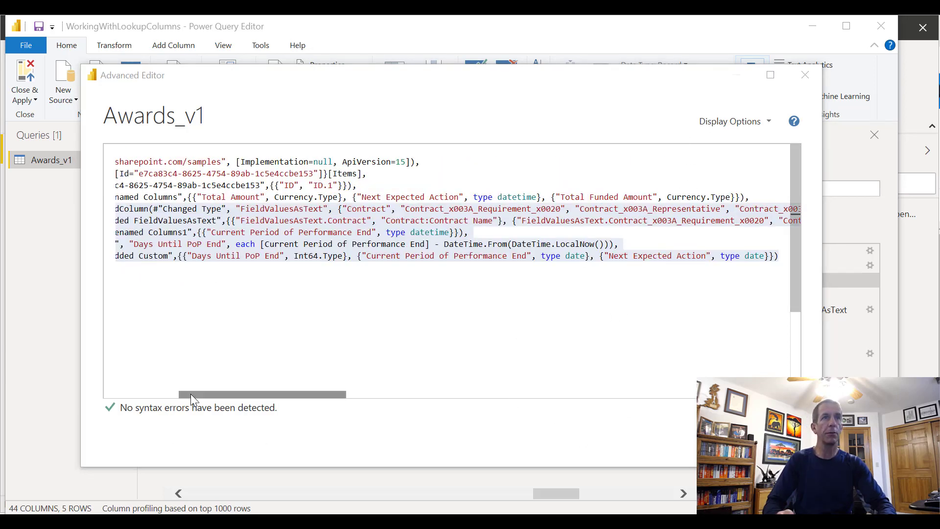
drag(191, 395, 125, 397)
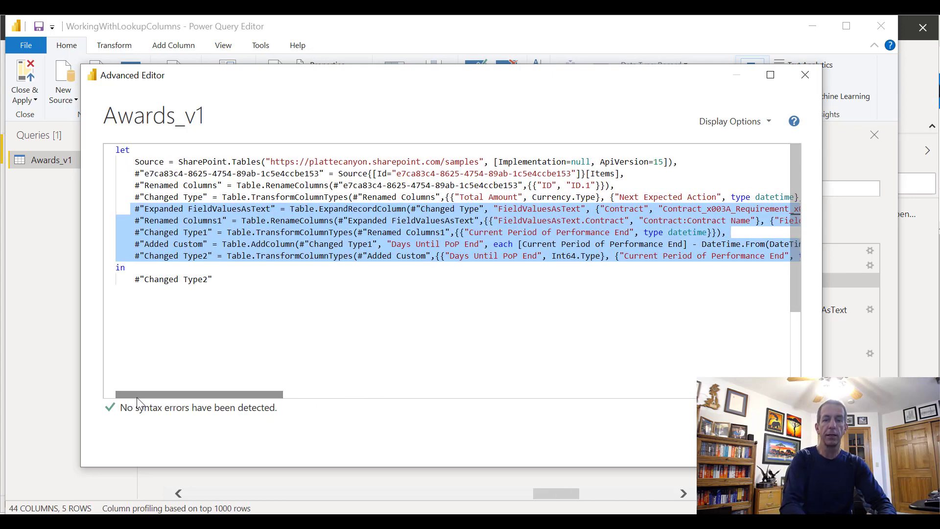
key(Delete)
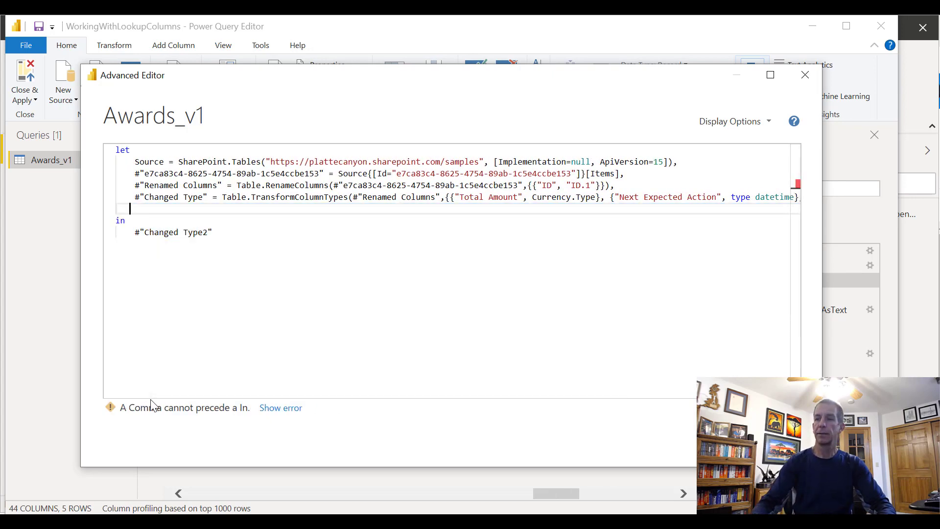
key(BackSpace)
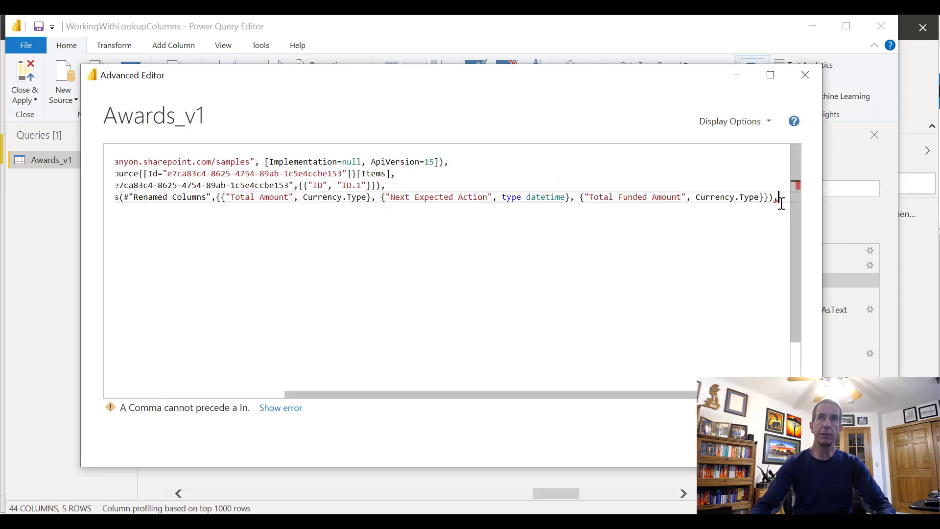
key(BackSpace)
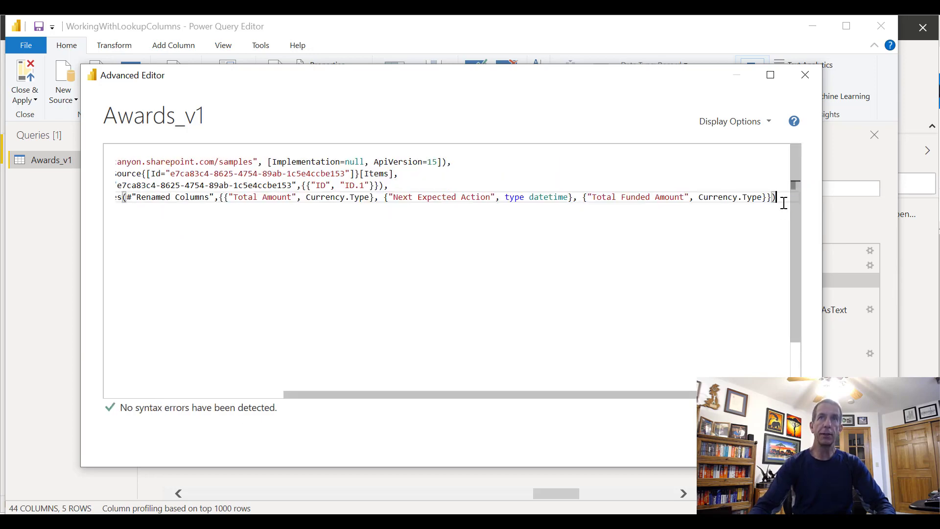
click(214, 394)
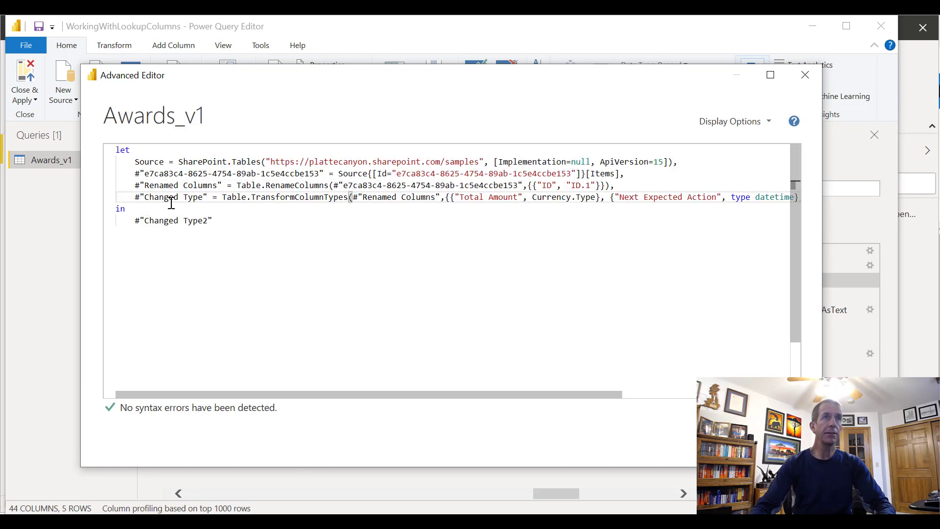
Set the script's final output to #"Changed Type" and apply the shortened script to the query
click(203, 221)
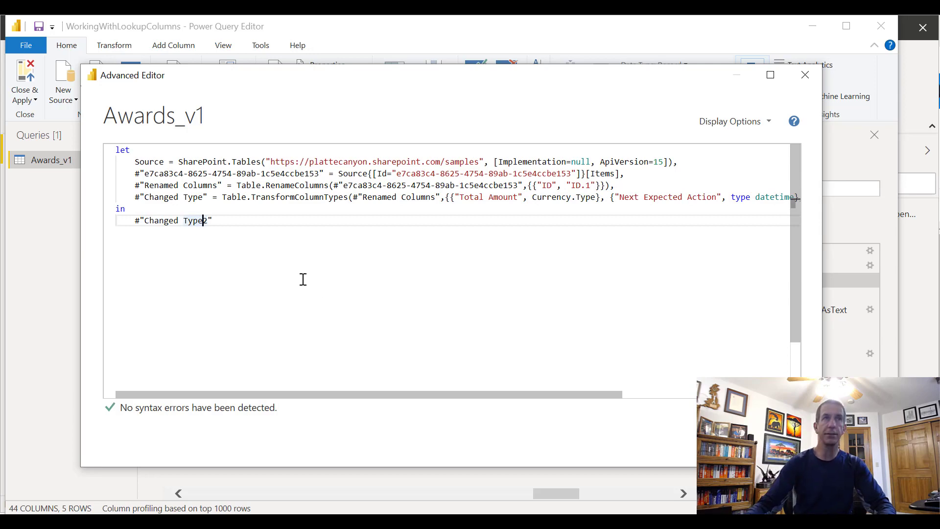
key(Delete)
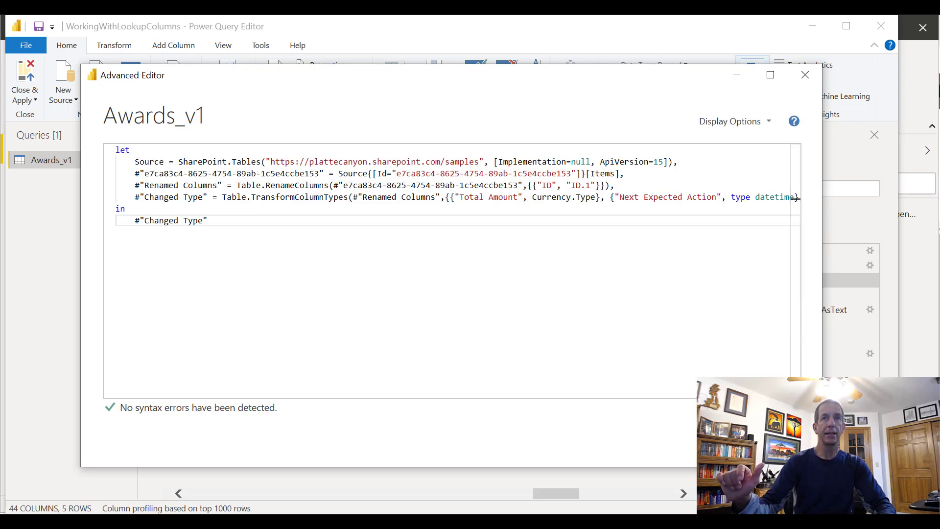
click(724, 443)
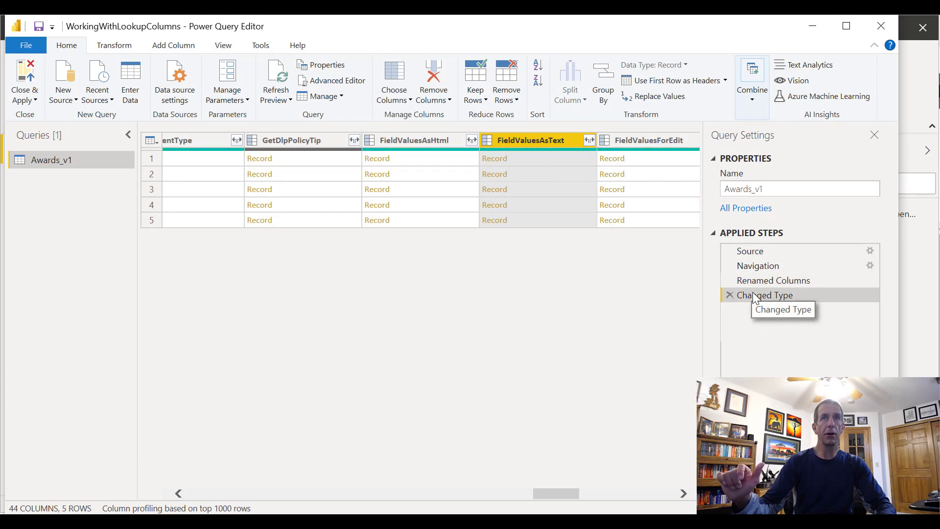
Reopen the query's script, add a comma after the Changed Type line, and paste the copied FieldValuesAsText expansion lines below it
click(342, 79)
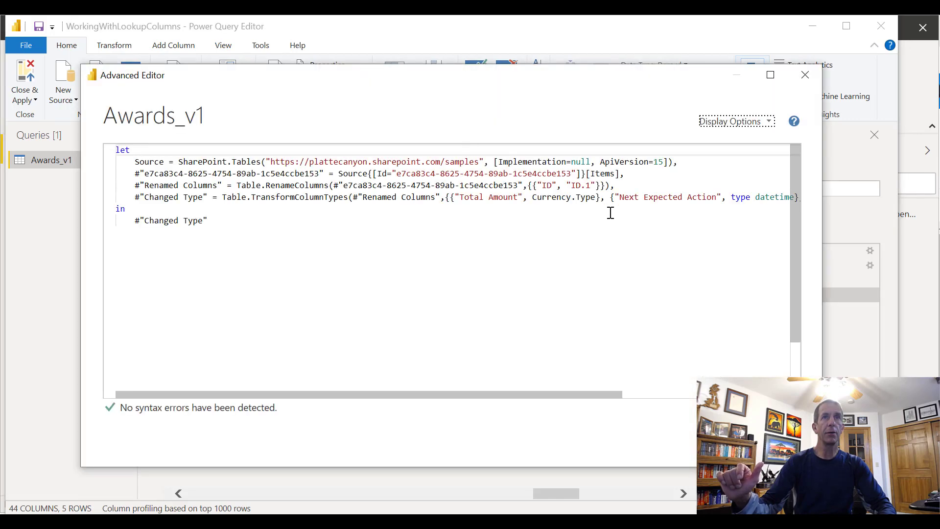
click(613, 197)
key(End)
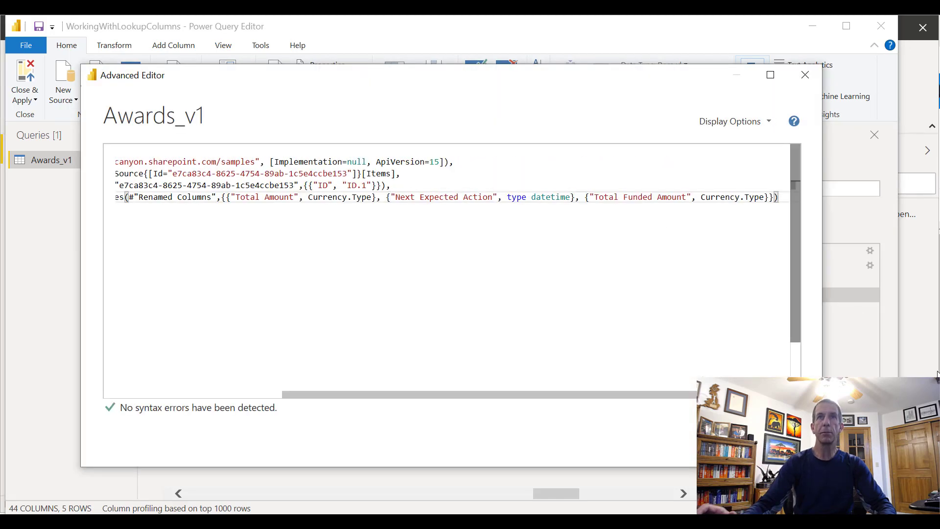
text(,)
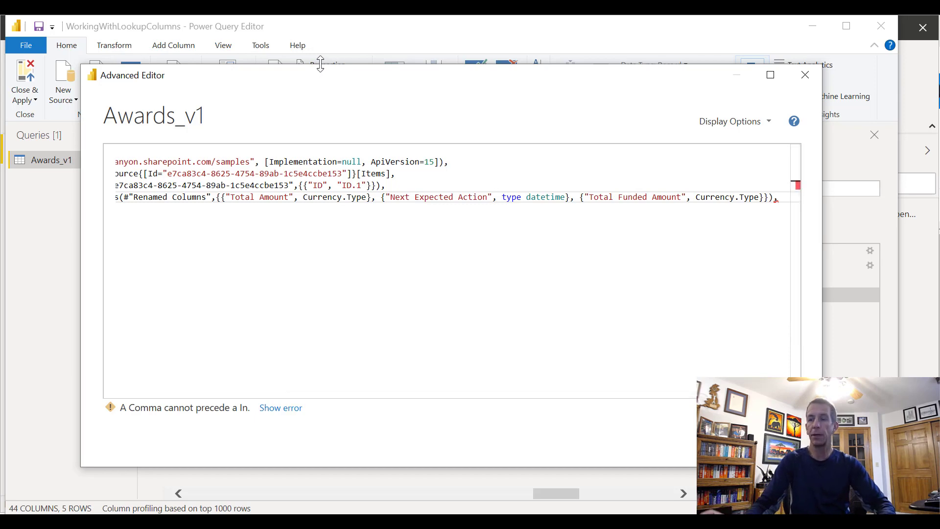
key(Return)
key(ctrl+v)
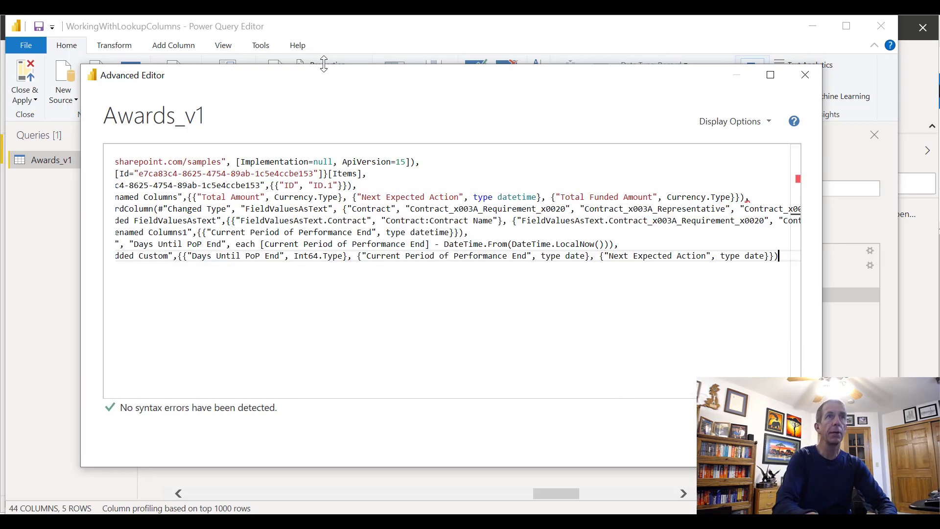
Set the script's final output to #"Changed Type2" and apply the extended script to the query
drag(326, 394, 238, 397)
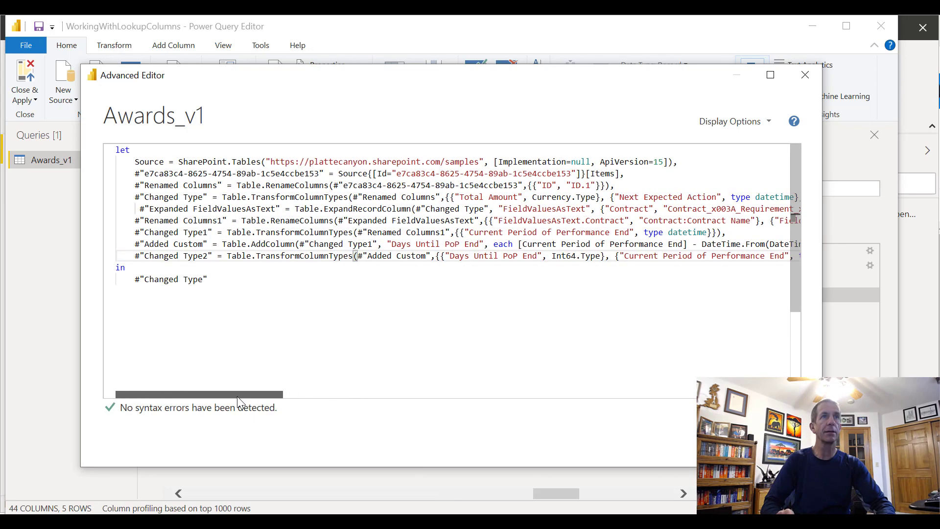
click(206, 279)
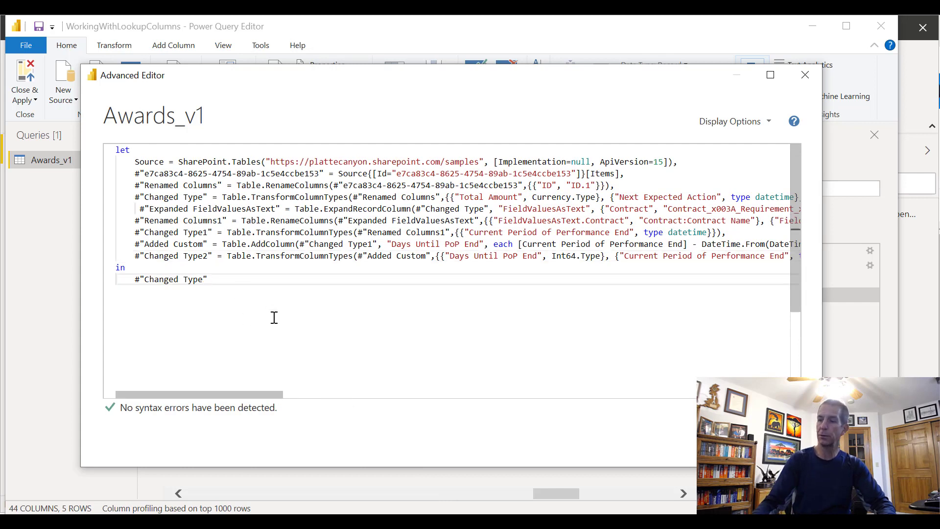
text(2)
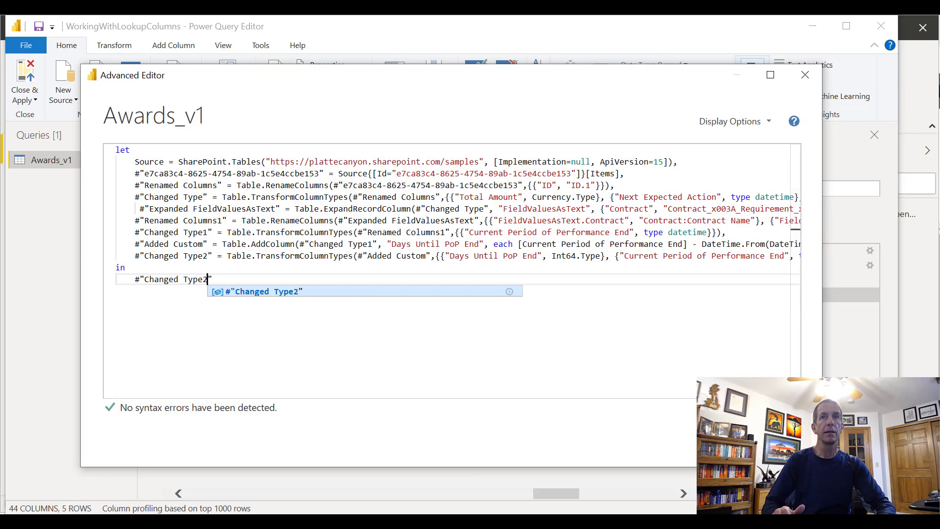
click(727, 444)
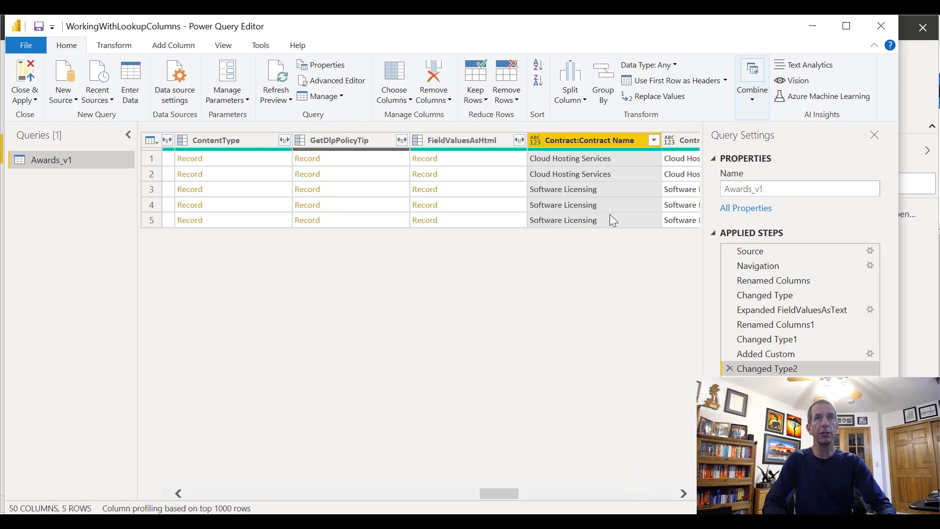
Delete the Expanded FieldValuesAsText step from the Awards_v1 query's applied steps and confirm the deletion
click(756, 309)
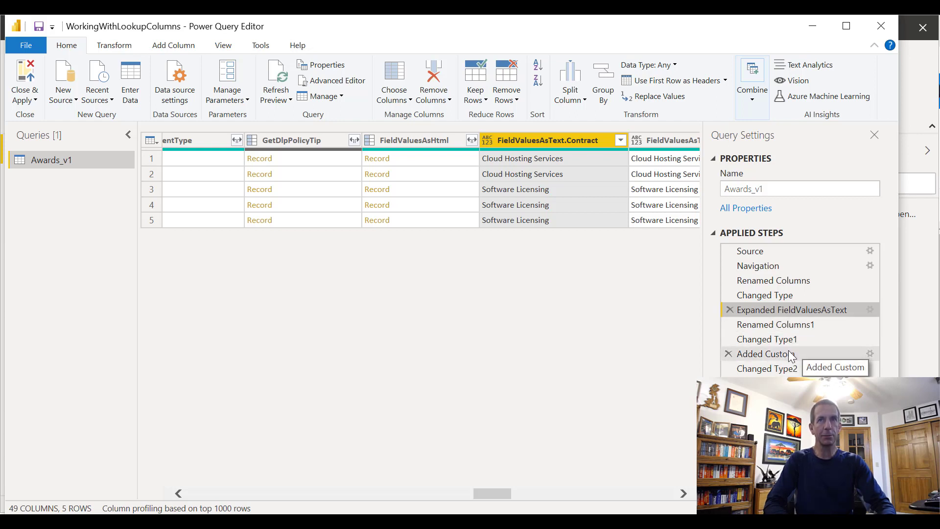
click(728, 310)
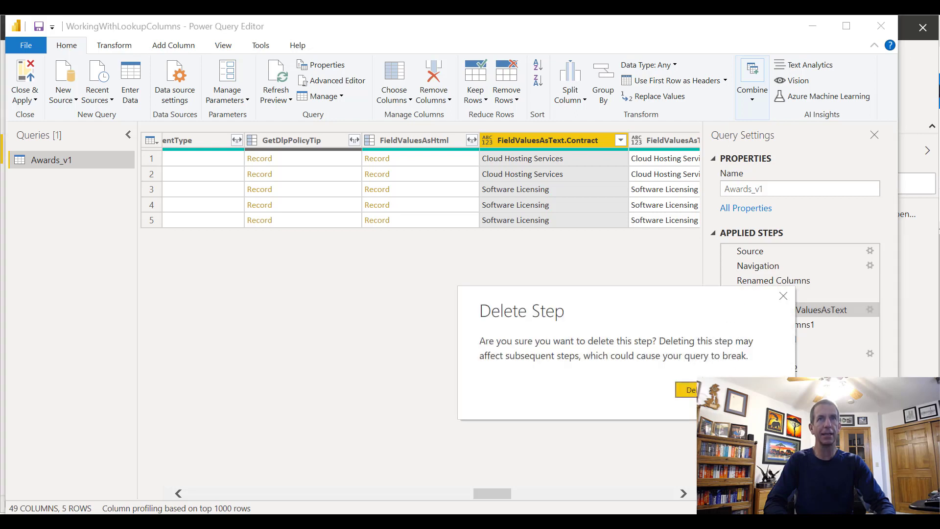
key(Return)
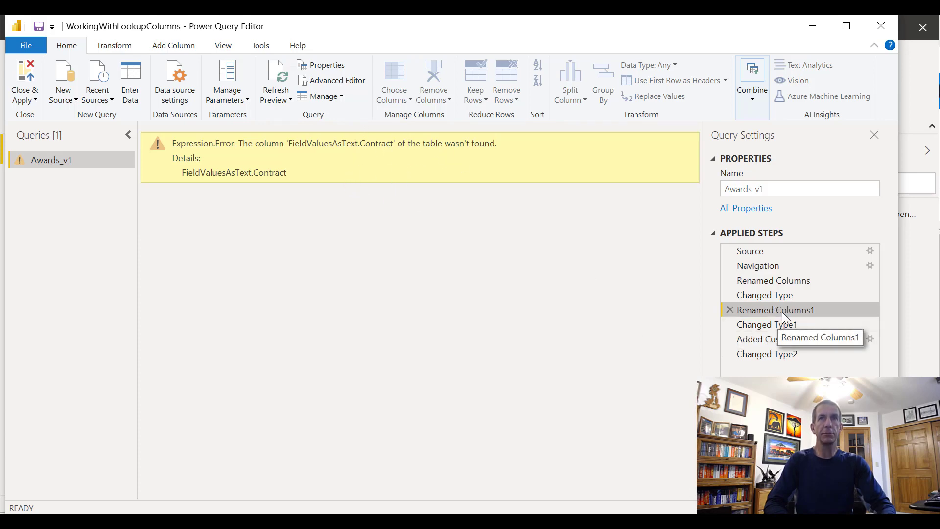
Reopen the query's script, copy the Renamed Columns1 line without its trailing comma, and remove the line
click(323, 84)
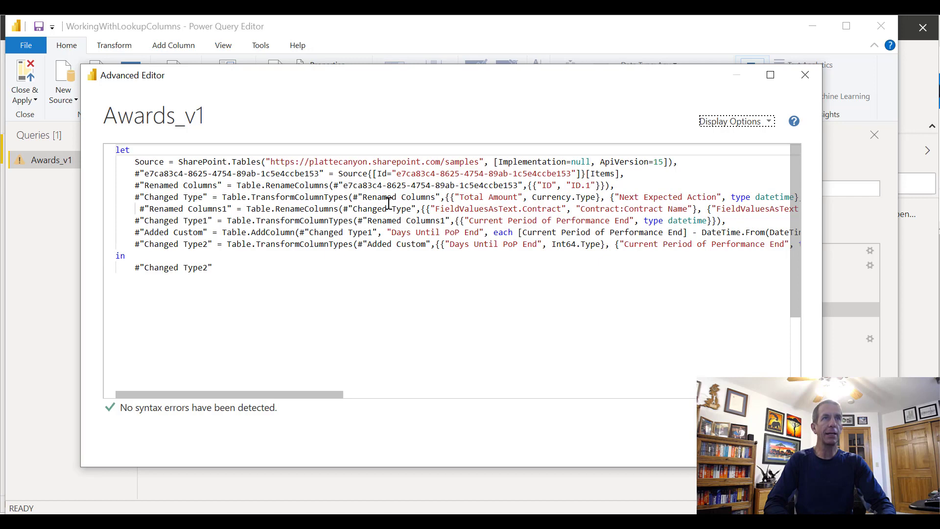
click(140, 210)
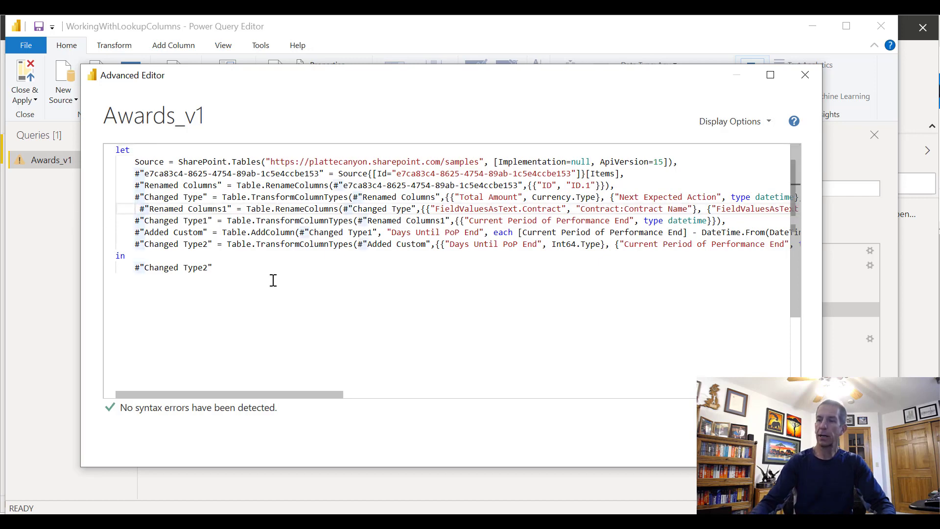
key(BackSpace)
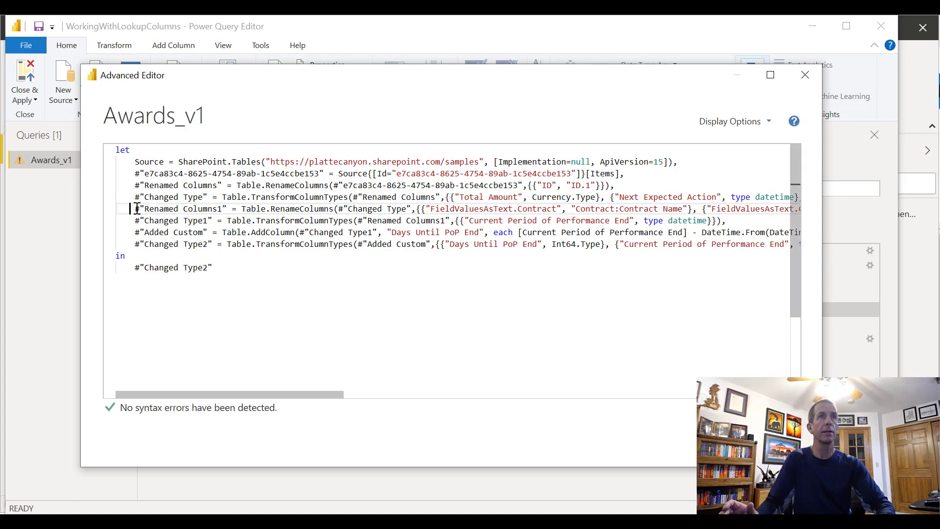
drag(135, 211, 825, 217)
key(alt+Tab)
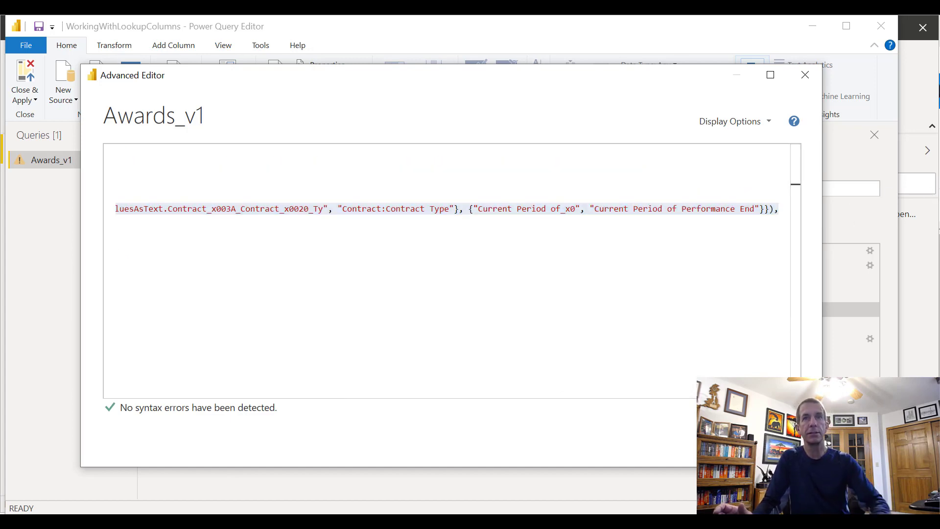
click(774, 209)
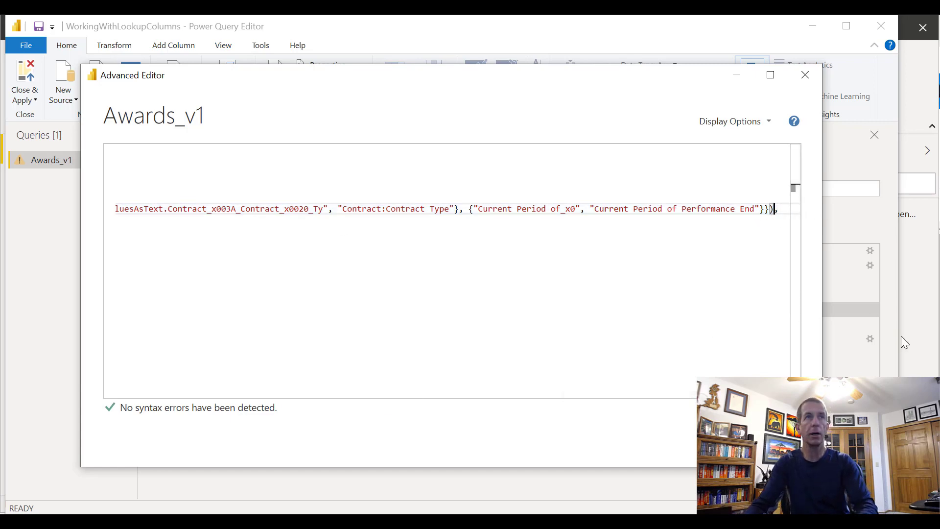
key(shift+Home)
key(Delete)
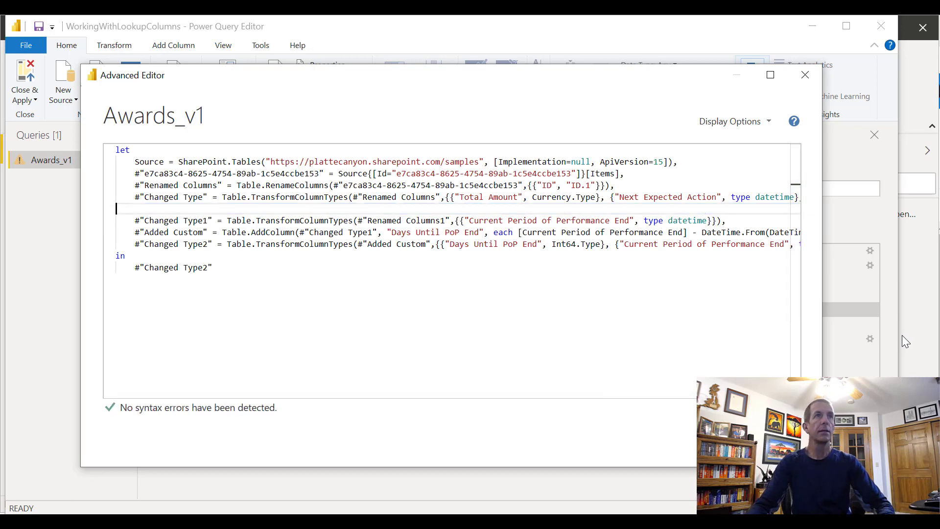
key(BackSpace)
key(Home)
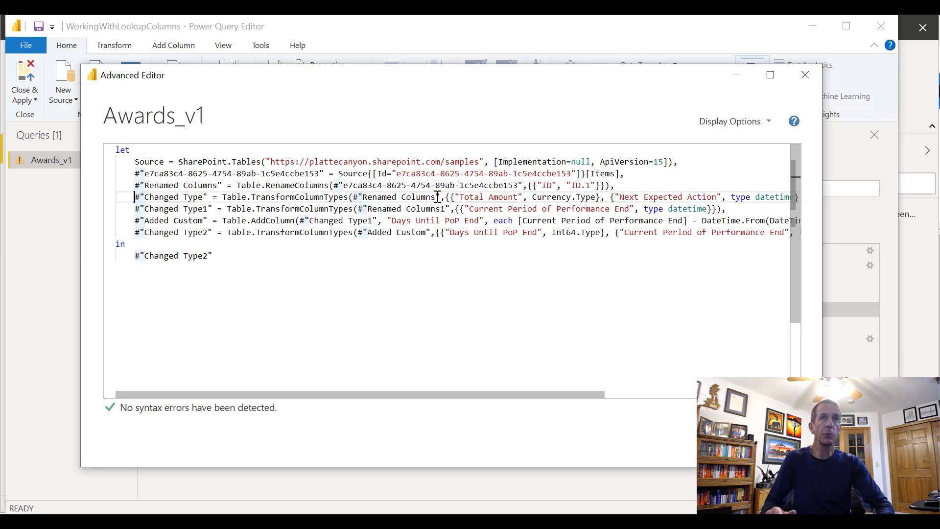
Make the Changed Type1 line reference #"Changed Type" instead of Renamed Columns1 and apply the script
mouse_move(440, 202)
drag(368, 209, 441, 208)
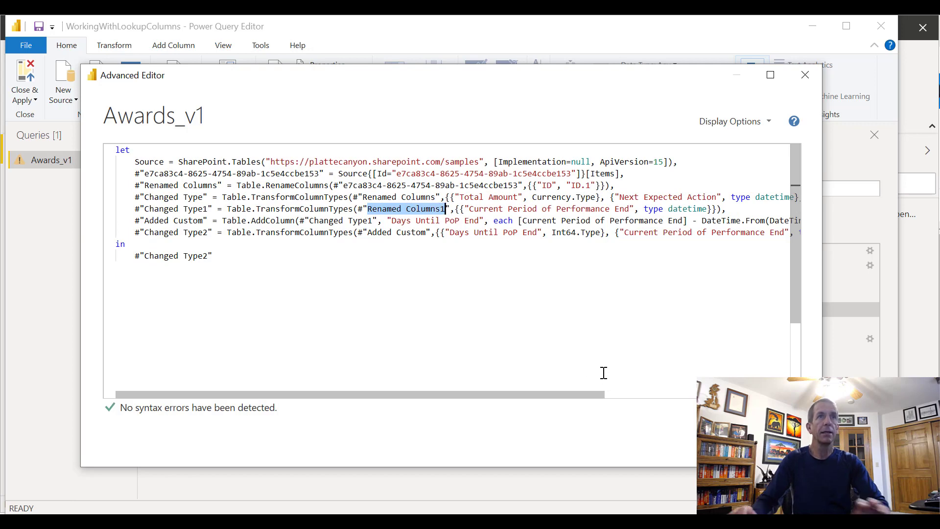
text(Chang)
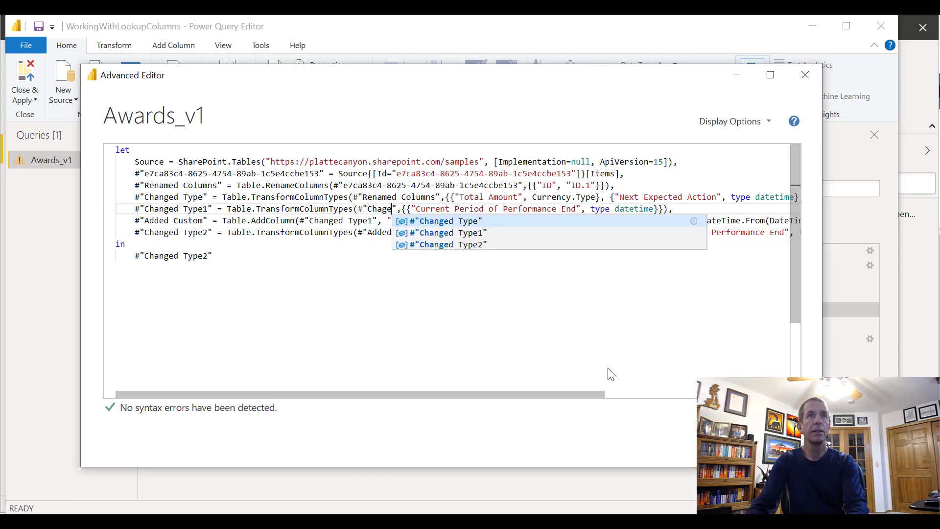
text(e)
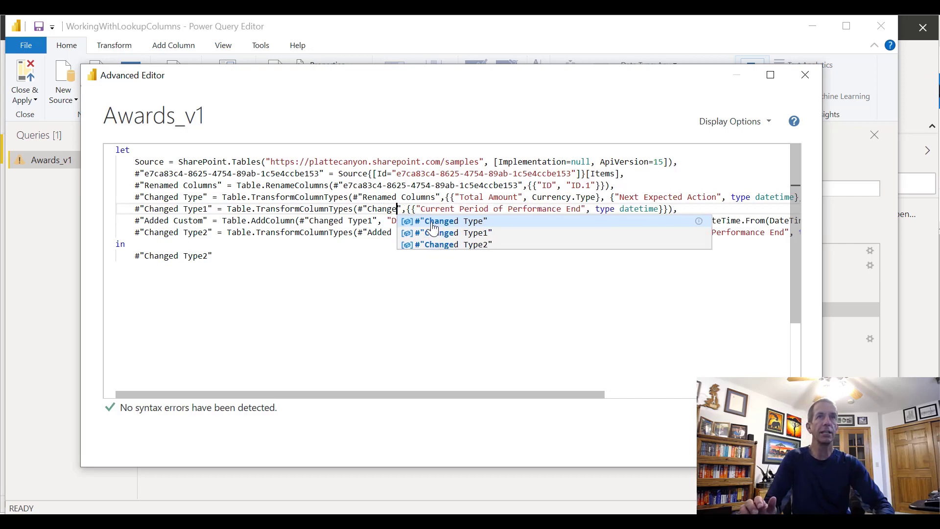
click(433, 221)
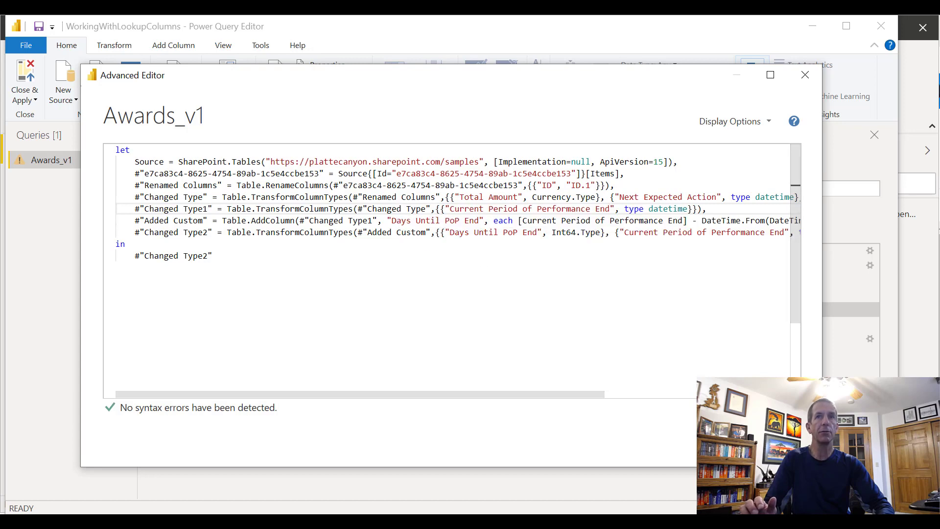
click(725, 443)
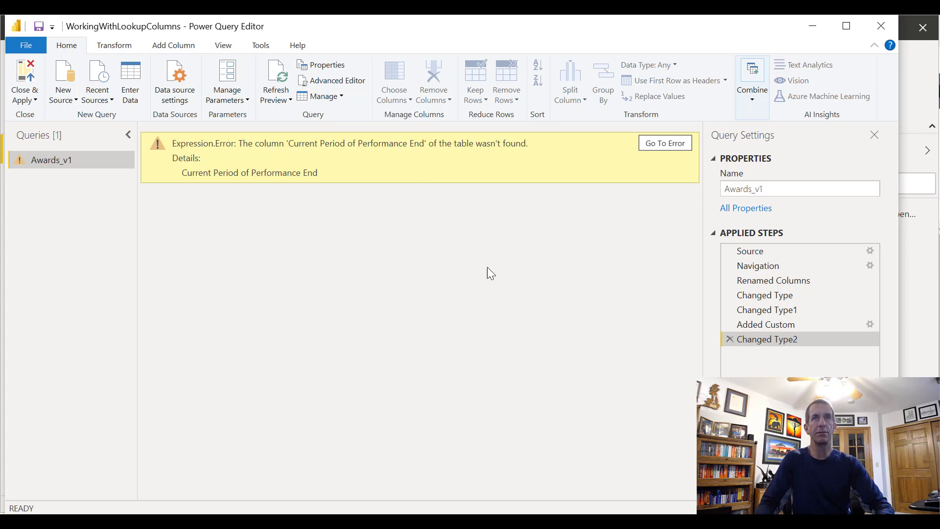
Reopen the query's script and paste the copied Renamed Columns1 line on a new line below Changed Type
click(321, 81)
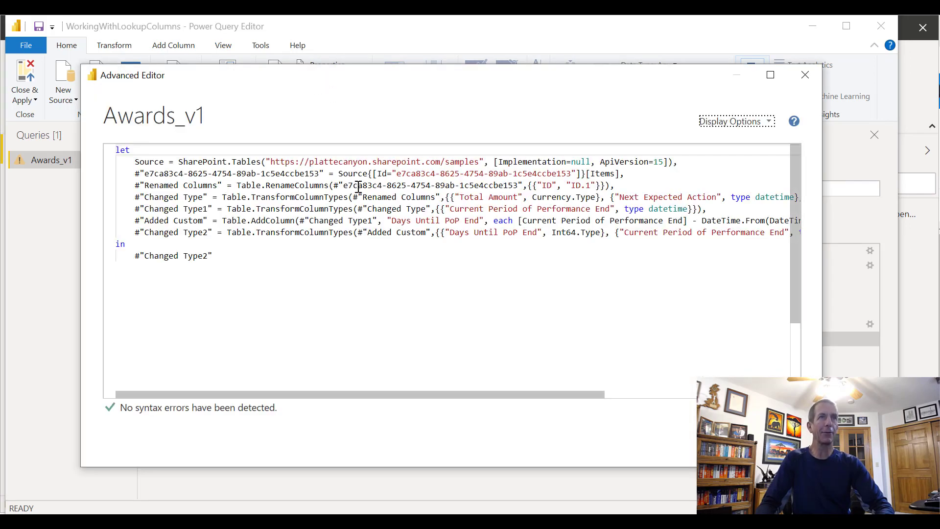
click(412, 198)
key(End)
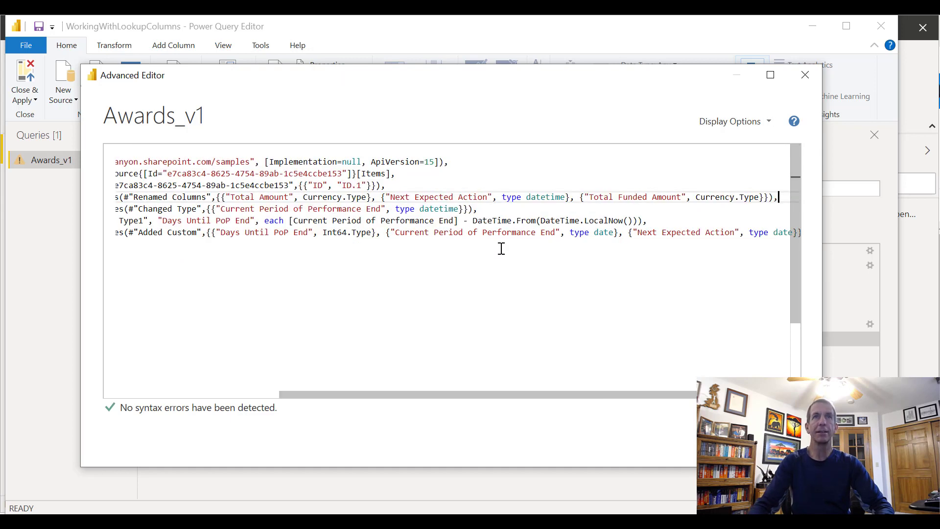
key(Return)
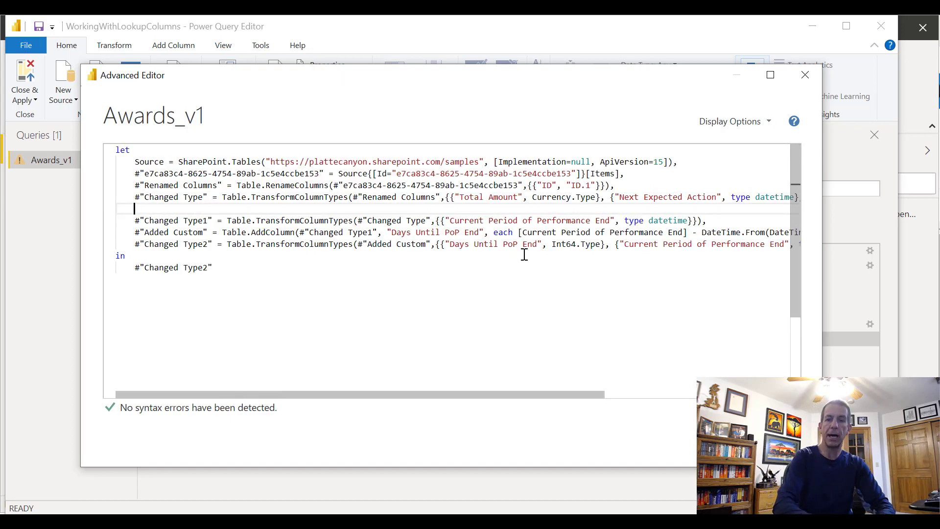
key(ctrl+v)
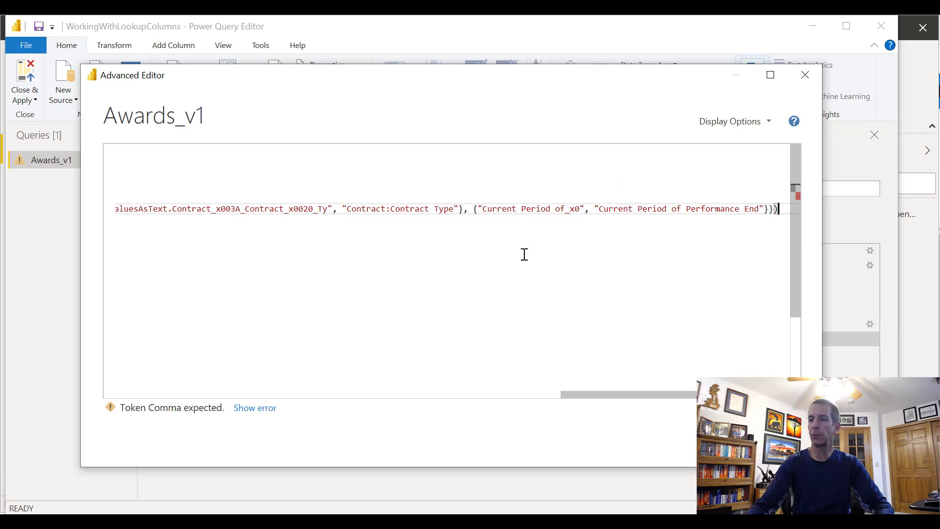
key(Home)
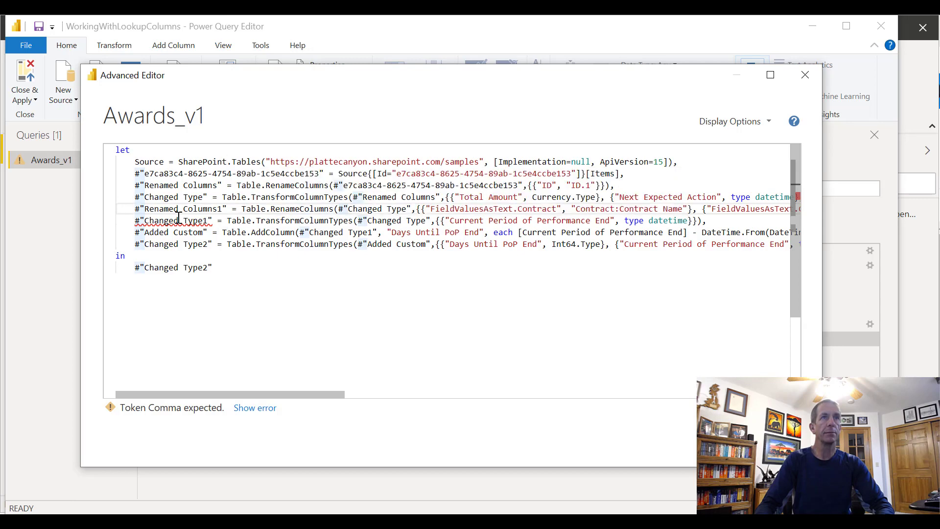
Make the Changed Type1 line reference #"Renamed Columns1" as its source table
click(428, 220)
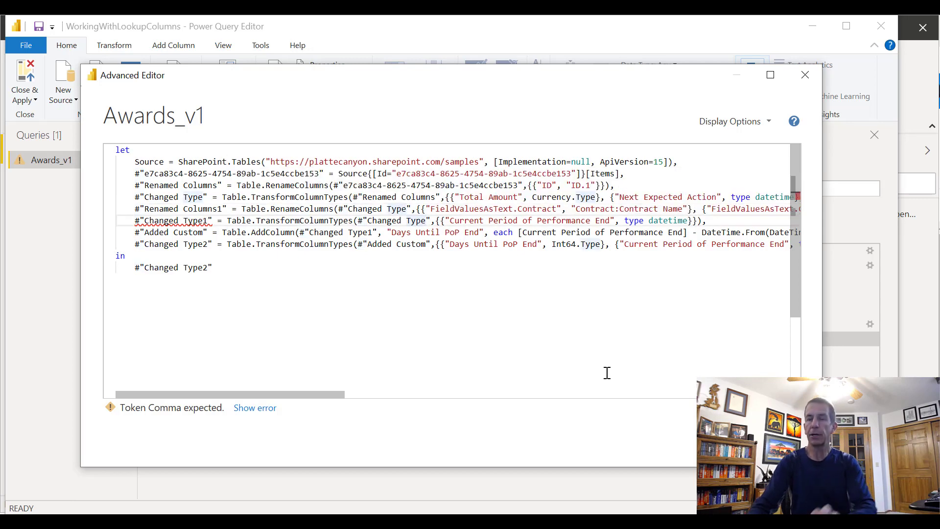
key(BackSpace)
key(BackSpace)
key(BackSpace)
key(BackSpace)
key(BackSpace)
key(BackSpace)
key(BackSpace)
key(BackSpace)
key(BackSpace)
key(BackSpace)
key(BackSpace)
key(BackSpace)
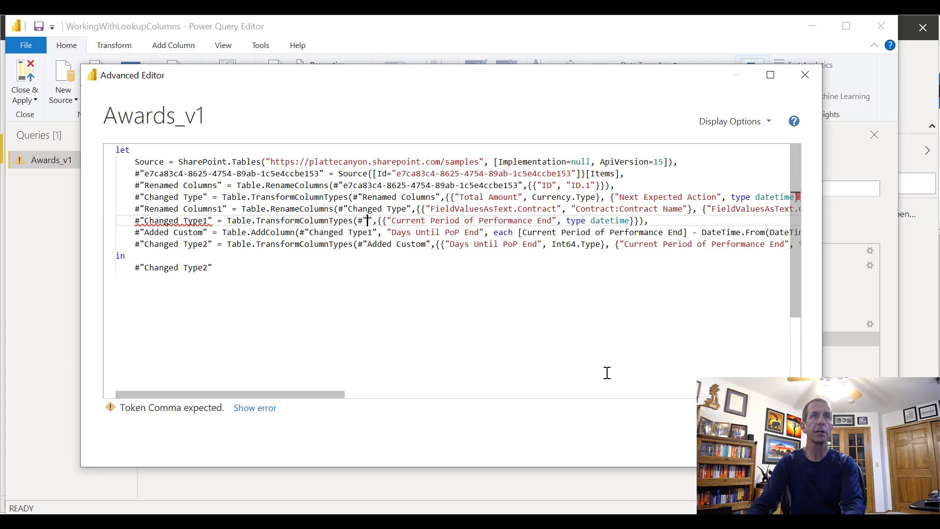
text(Ren)
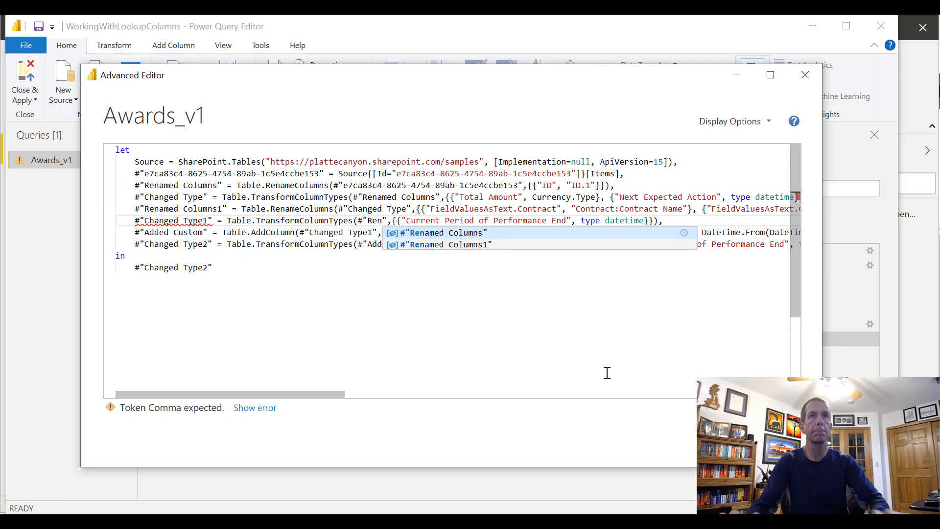
click(478, 244)
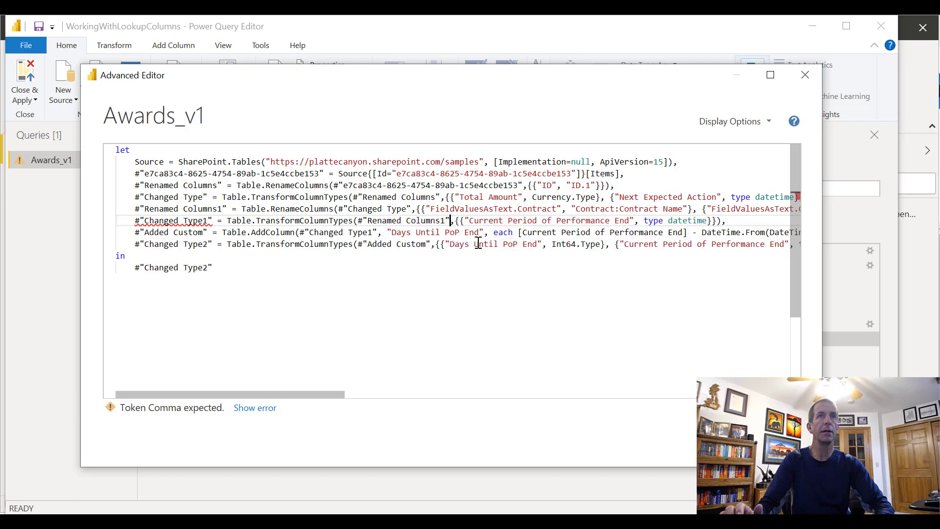
click(482, 264)
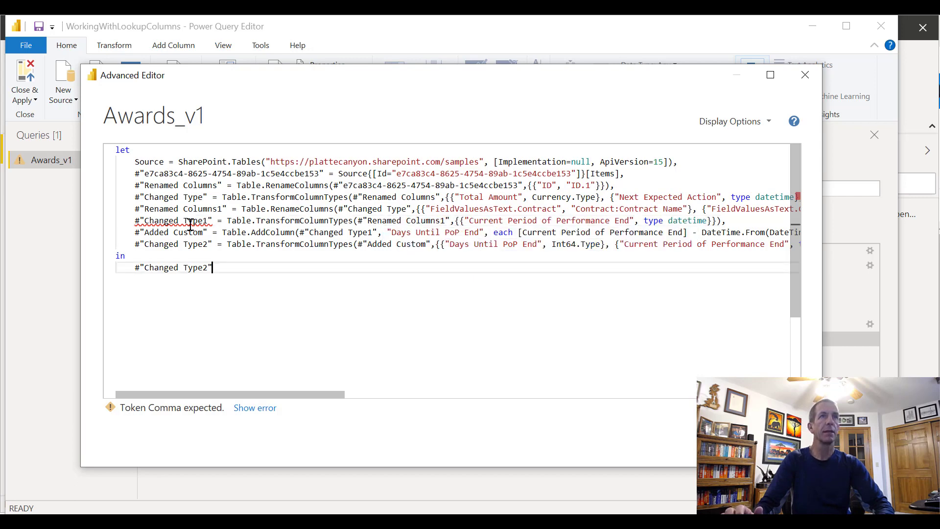
click(230, 244)
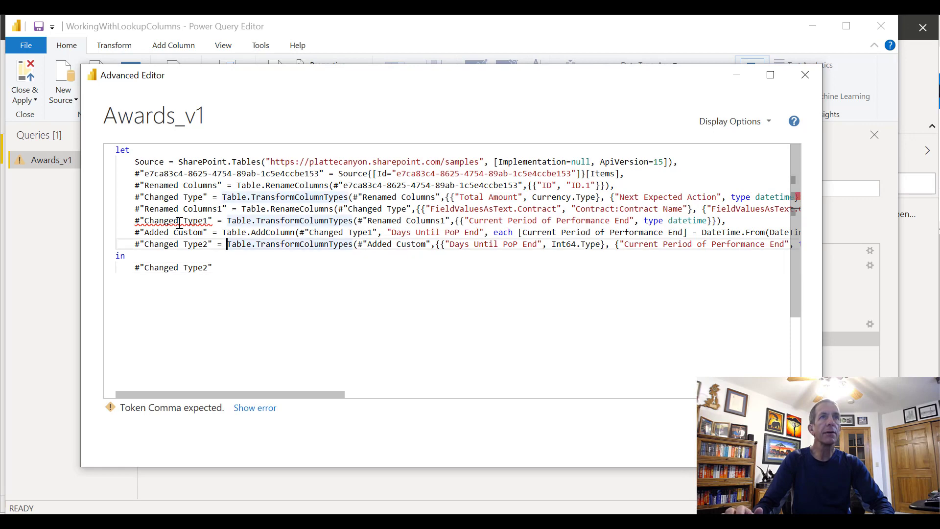
click(440, 244)
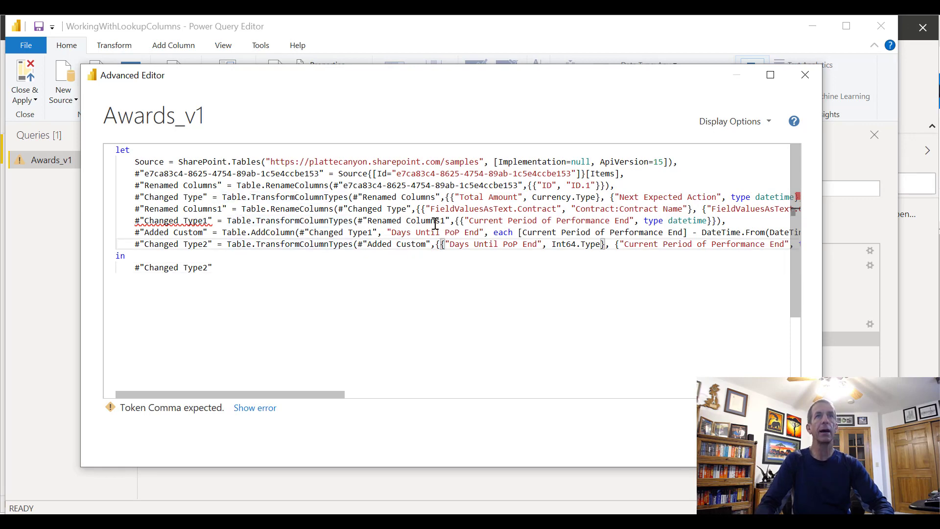
Remove the four FieldValuesAsText rename pairs from the Renamed Columns1 line, keeping only the Current Period of Performance End pair
click(420, 209)
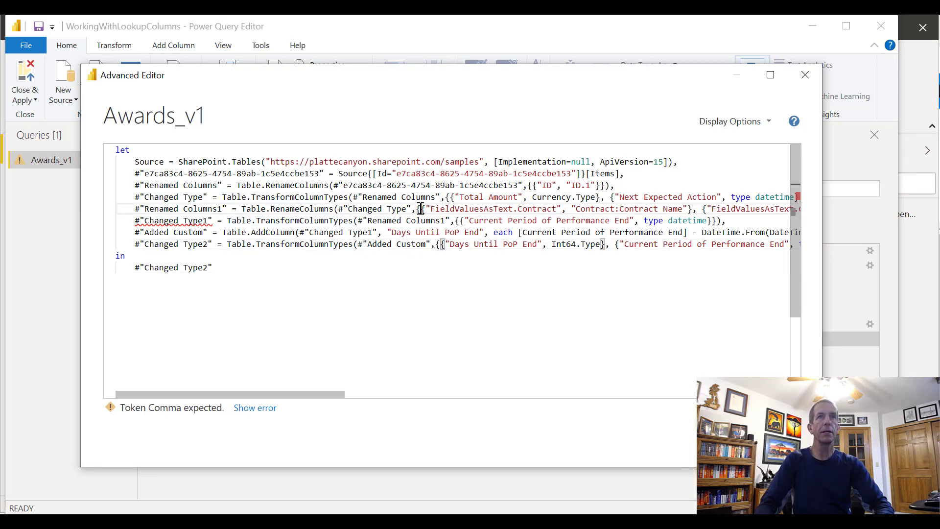
key(shift+Right)
key(shift+Right)
key(shift+Right)
key(shift+Right)
key(shift+Right)
key(shift+Right)
key(shift+Right)
key(shift+Right)
key(shift+Right)
key(shift+Right)
key(shift+Right)
key(shift+Right)
key(shift+Right)
key(shift+Right)
key(shift+Right)
key(shift+Right)
key(shift+Right)
key(shift+Right)
key(shift+Right)
key(shift+Right)
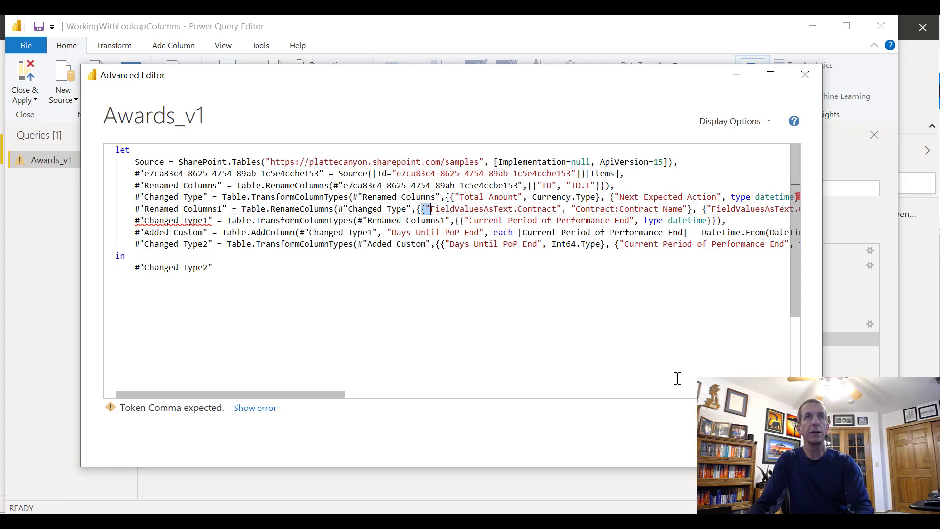
key(shift+Right)
key(shift+Right)
key(shift+Right)
key(shift+Right)
key(shift+Right)
key(shift+Right)
key(shift+Right)
key(shift+Right)
key(shift+Right)
key(shift+Right)
key(shift+Right)
key(shift+Right)
key(shift+Right)
key(shift+Right)
key(shift+Right)
key(shift+Right)
key(shift+Right)
key(shift+Right)
key(shift+Right)
key(shift+Right)
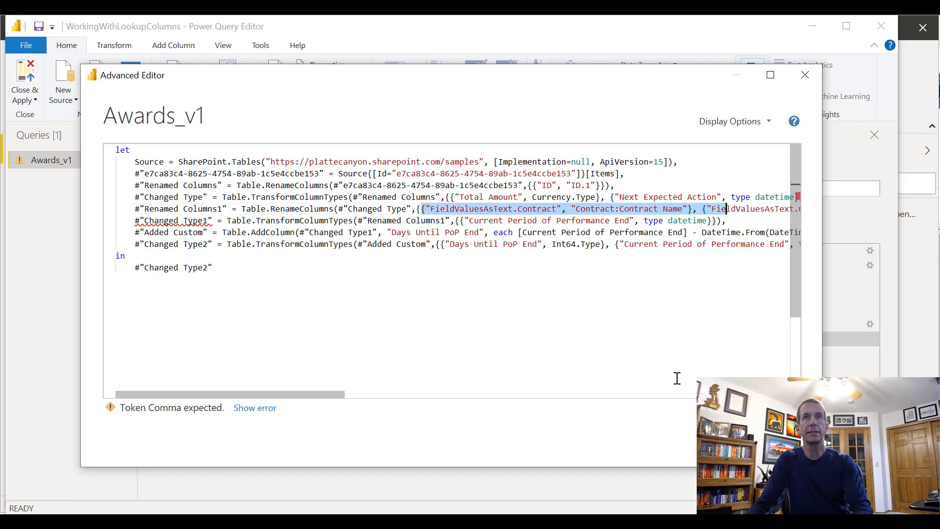
key(shift+Right)
key(shift+Right)
key(shift+Right)
key(shift+Right)
key(shift+Right)
key(shift+Right)
key(shift+Right)
key(shift+Right)
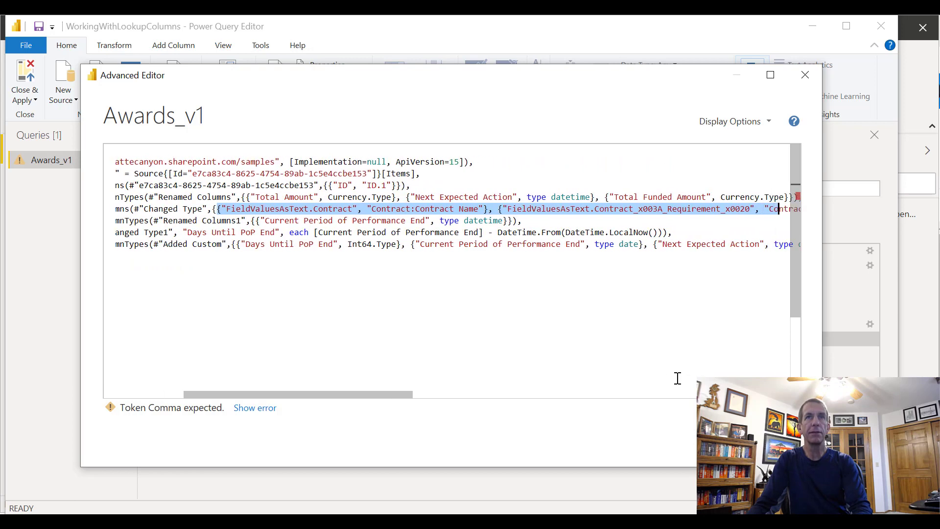
key(shift+Right)
key(shift+Right)
key(shift+Right)
key(shift+Right)
key(shift+Right)
key(shift+Right)
key(shift+Right)
key(shift+Right)
key(shift+Right)
key(shift+Right)
key(shift+Right)
key(shift+Right)
key(shift+Right)
key(shift+Right)
key(shift+Right)
key(shift+Right)
key(shift+Right)
key(shift+Right)
key(shift+Right)
key(shift+Right)
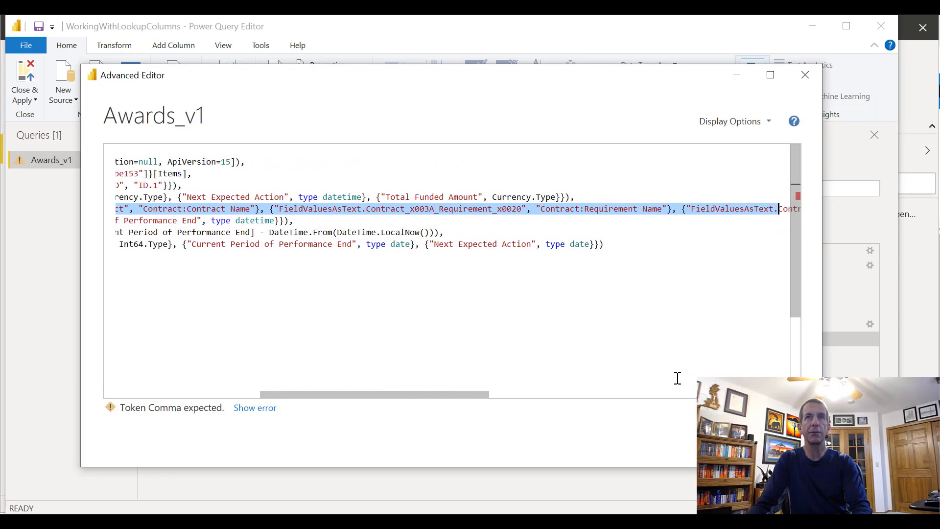
key(shift+Right)
key(shift+Right)
key(shift+Right)
key(shift+Right)
key(shift+Right)
key(shift+Right)
key(shift+Right)
key(shift+Right)
key(shift+Right)
key(shift+Right)
key(shift+Right)
key(shift+Right)
key(shift+Right)
key(shift+Right)
key(shift+Right)
key(shift+Right)
key(shift+Right)
key(shift+Right)
key(shift+Right)
key(shift+Right)
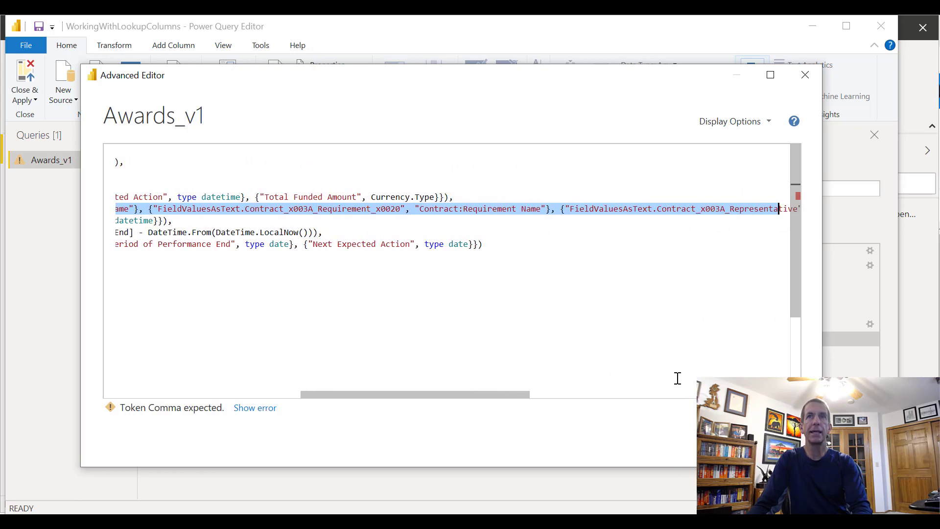
key(shift+Right)
key(shift+Right)
key(shift+Right)
key(shift+Right)
key(shift+Right)
key(shift+Right)
key(shift+Right)
key(shift+Right)
key(shift+Right)
key(shift+Right)
key(shift+Right)
key(shift+Right)
key(shift+Right)
key(shift+Right)
key(shift+Right)
key(shift+Right)
key(shift+Right)
key(shift+Right)
key(shift+Right)
key(shift+Right)
key(shift+Right)
key(shift+Right)
key(shift+Right)
key(shift+Right)
key(shift+Right)
key(shift+Right)
key(shift+Right)
key(shift+Right)
key(shift+Right)
key(shift+Right)
key(shift+Right)
key(shift+Right)
key(shift+Right)
key(shift+Right)
key(shift+Right)
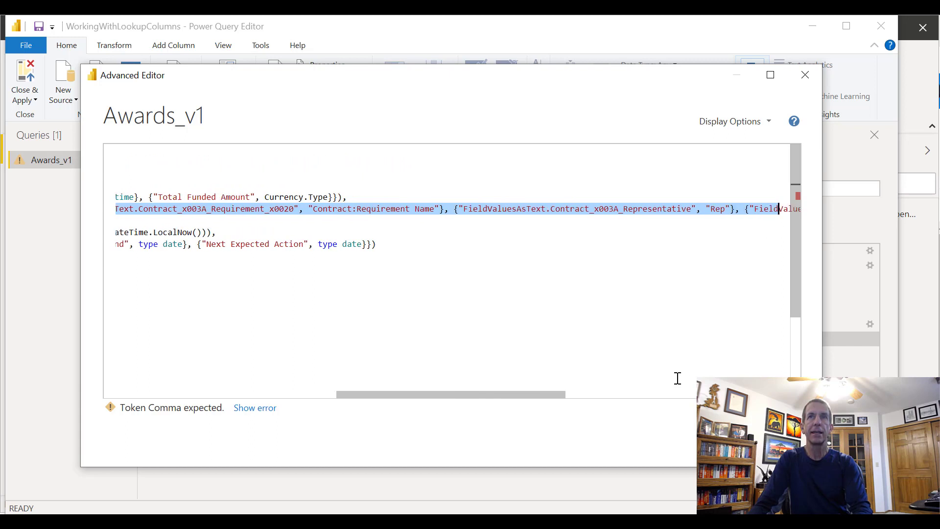
key(shift+Right)
key(shift+Right)
key(shift+Right)
key(shift+Right)
key(shift+Right)
key(shift+Right)
key(shift+Right)
key(shift+Right)
key(shift+Right)
key(shift+Right)
key(shift+Right)
key(shift+Right)
key(shift+Right)
key(shift+Right)
key(shift+Right)
key(shift+Right)
key(shift+Right)
key(shift+Right)
key(shift+Right)
key(shift+Right)
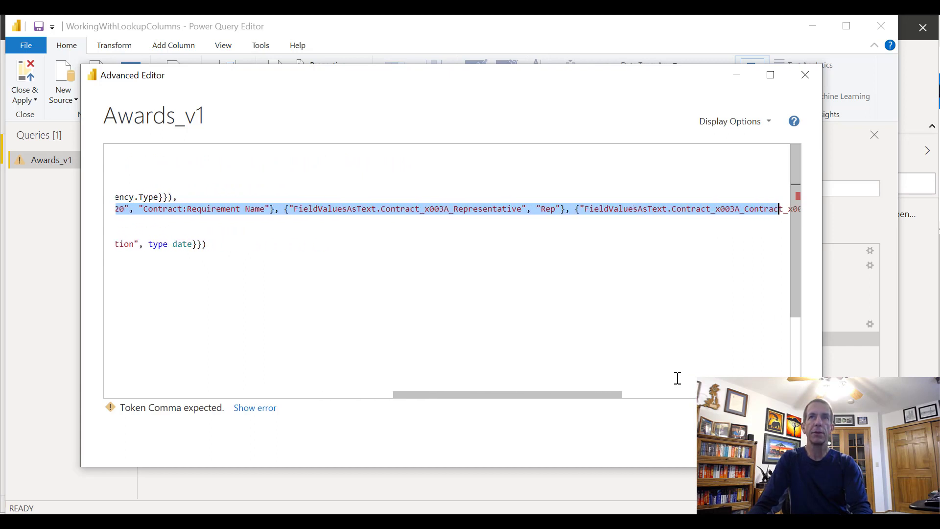
key(shift+Right)
key(shift+Right)
key(shift+Right)
key(shift+Right)
key(shift+Right)
key(shift+Right)
key(shift+Right)
key(shift+Right)
key(shift+Right)
key(shift+Right)
key(shift+Right)
key(shift+Right)
key(shift+Right)
key(shift+Right)
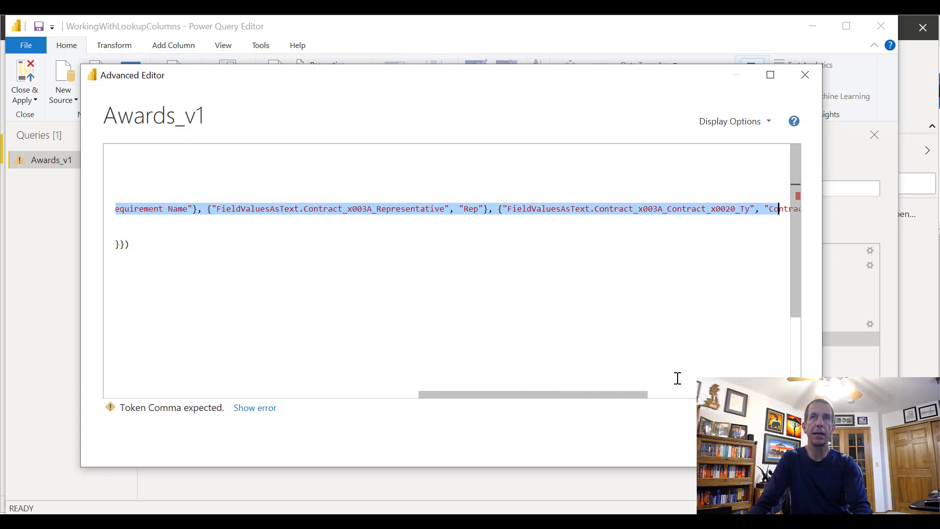
key(shift+Right)
key(shift+Right)
key(shift+Right)
key(shift+Right)
key(shift+Right)
key(shift+Right)
key(shift+Right)
key(shift+Right)
key(shift+Right)
key(shift+Right)
key(shift+Right)
key(shift+Right)
key(shift+Right)
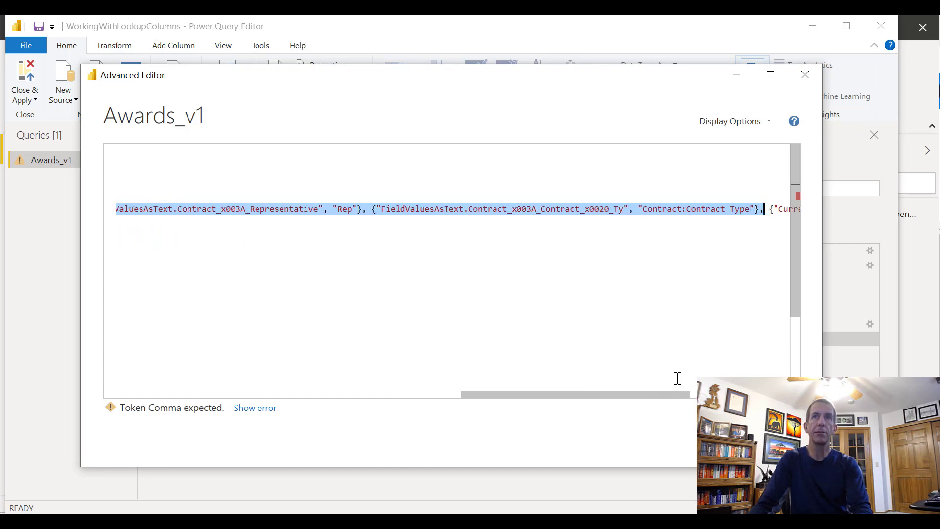
key(Delete)
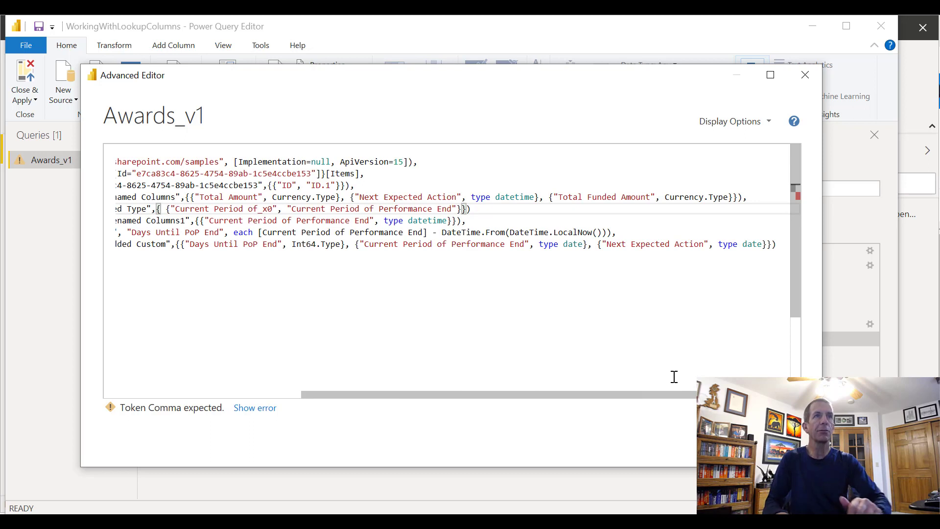
key(Right)
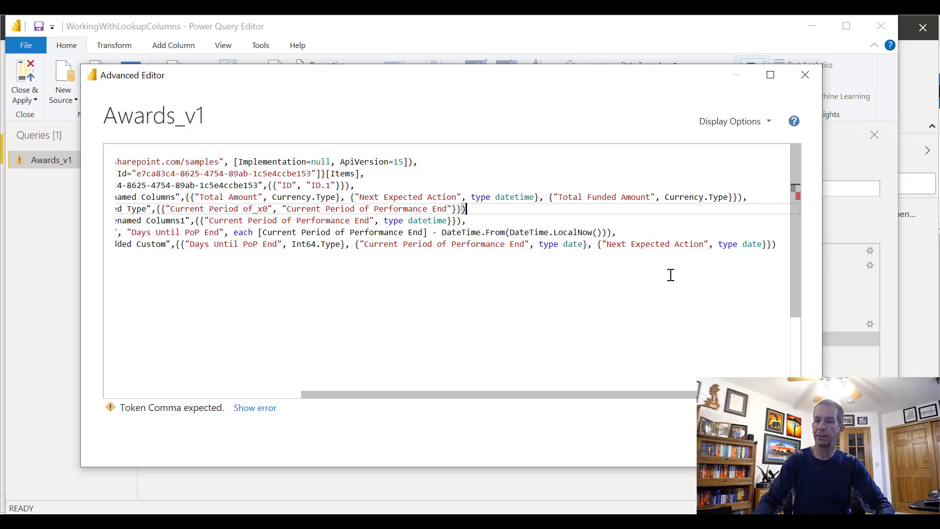
Add the missing comma at the end of the Renamed Columns1 line and apply the script
text(,)
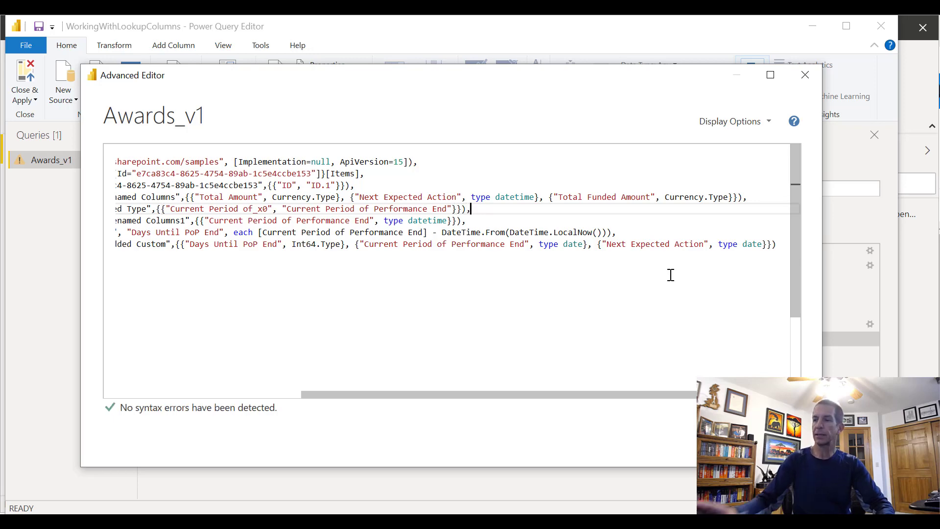
key(Home)
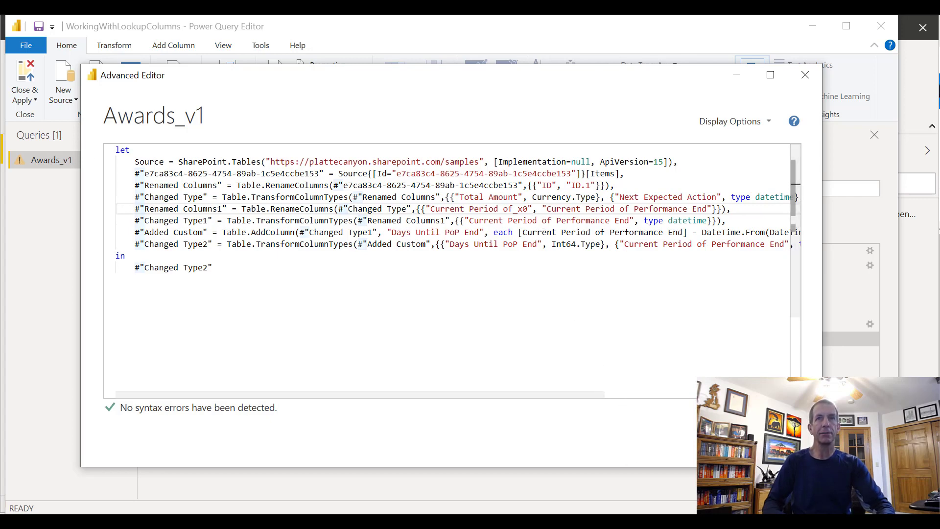
click(725, 443)
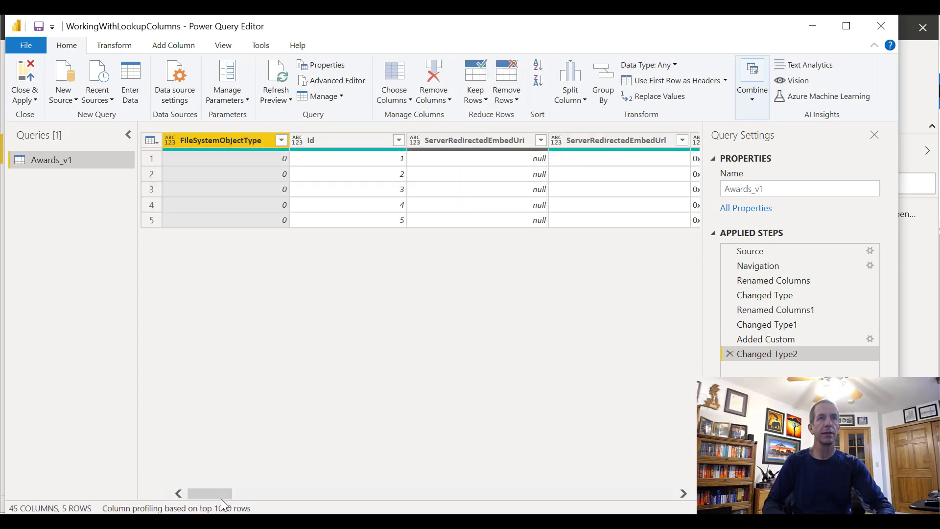
Check the last columns of the repaired Awards_v1 query, and close the query editor with its changes applied
click(474, 497)
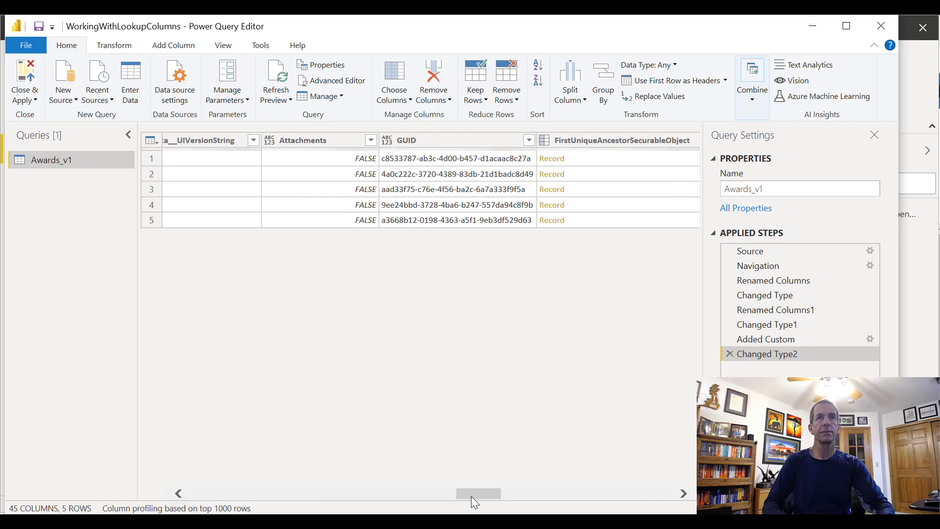
drag(471, 496, 645, 495)
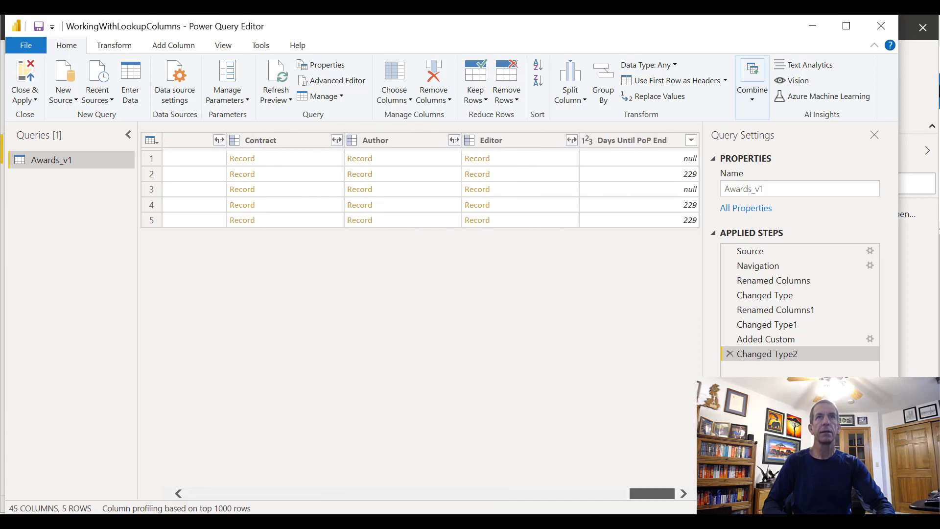
double_click(694, 29)
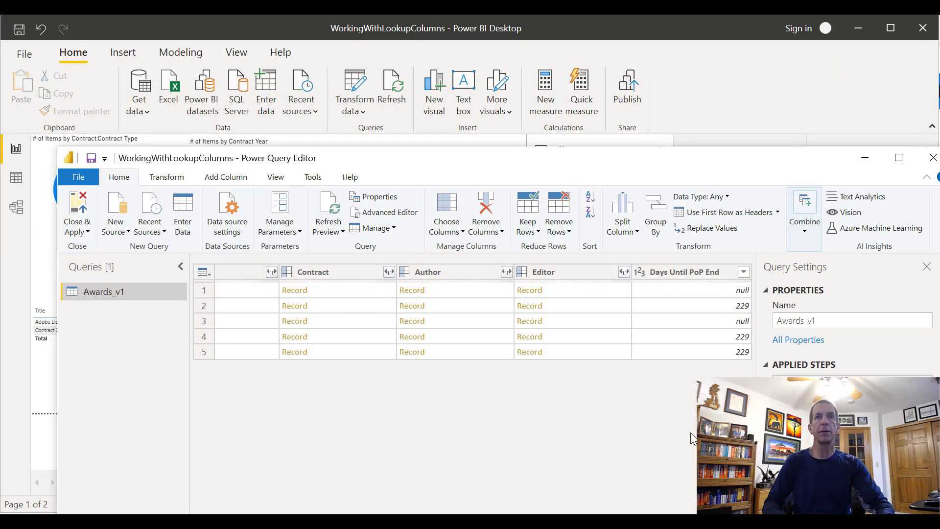
click(76, 226)
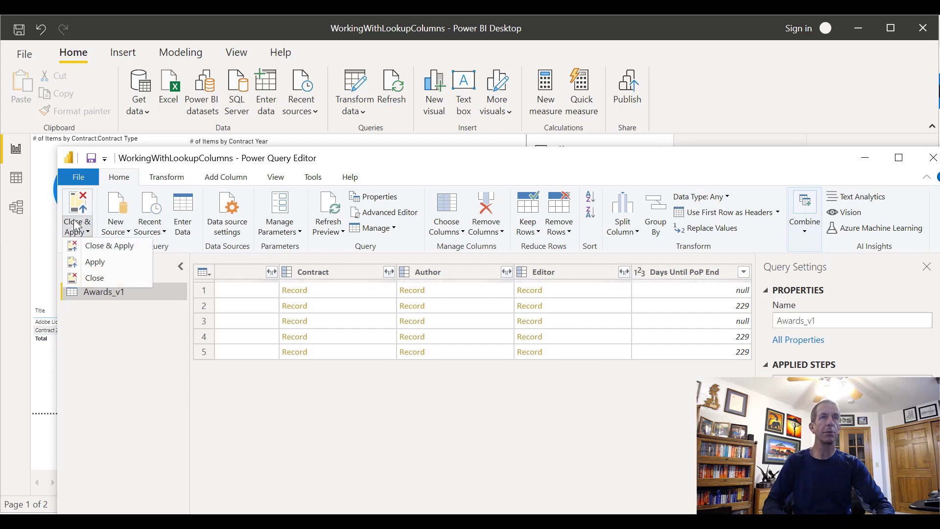
click(105, 247)
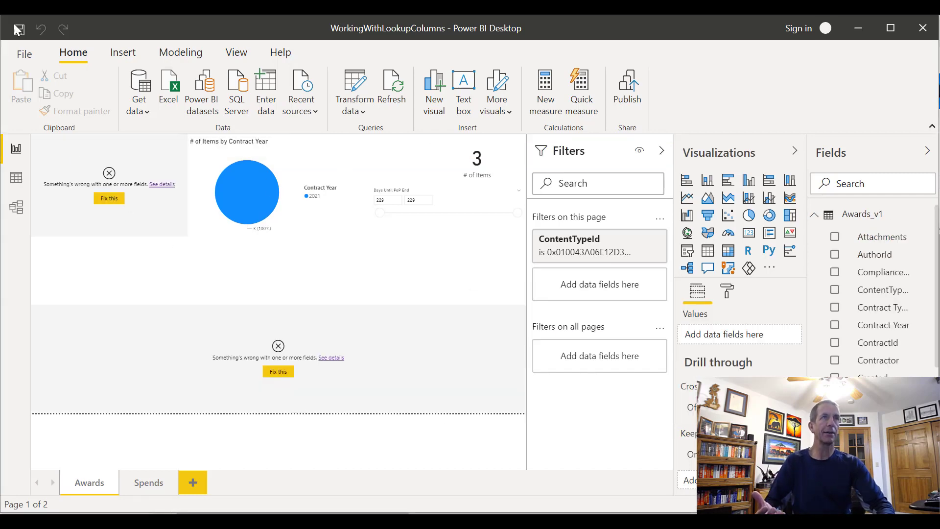
Save a copy of the report under the name VideoJoinColumns in the youtube folder
click(25, 50)
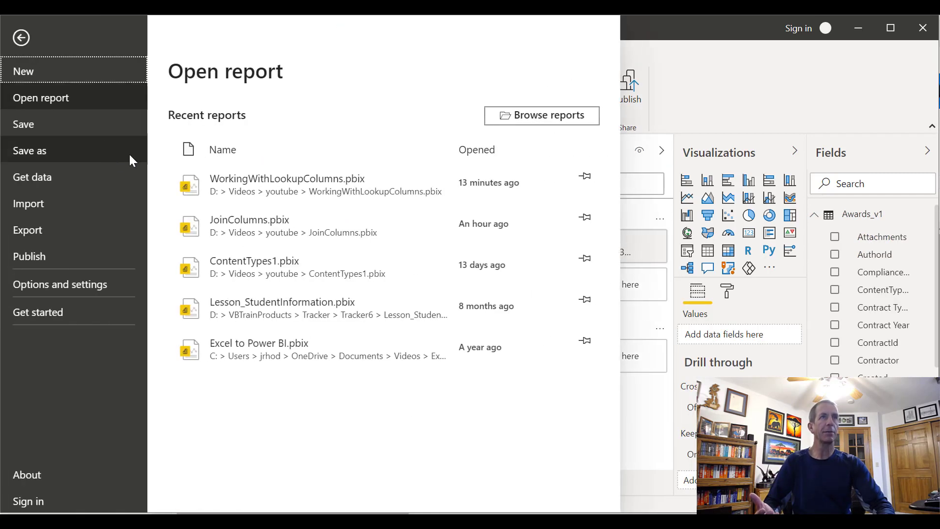
click(89, 148)
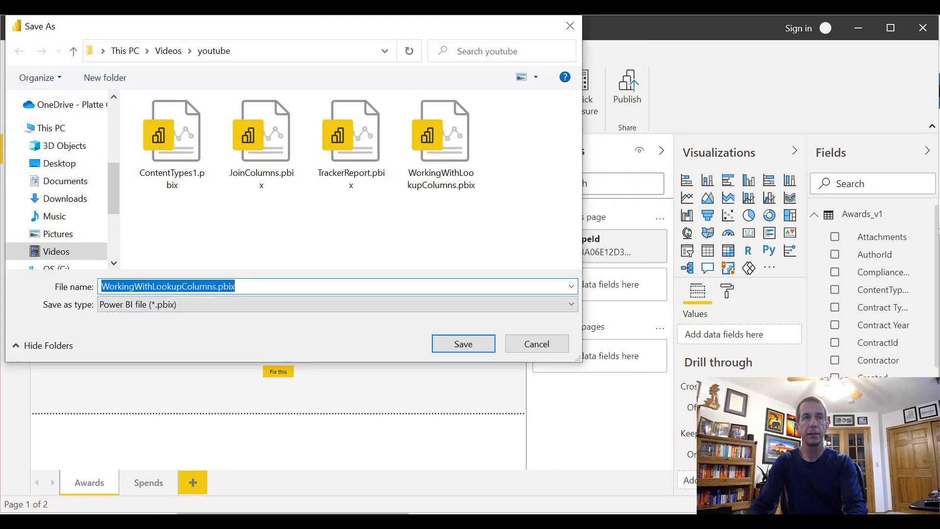
text(VideoJoinColu)
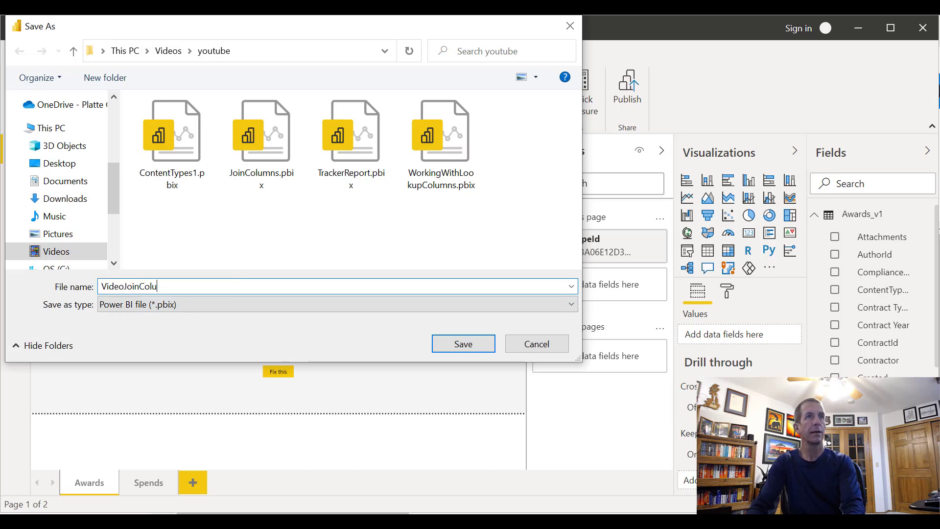
key(Return)
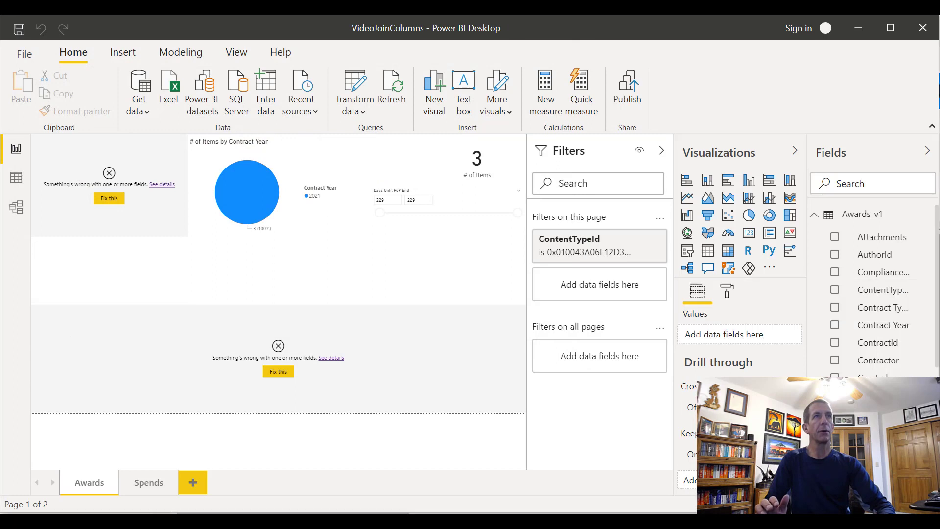
Open the recent report WorkingWithLookupColumns.pbix alongside the current one and bring up its window
click(21, 55)
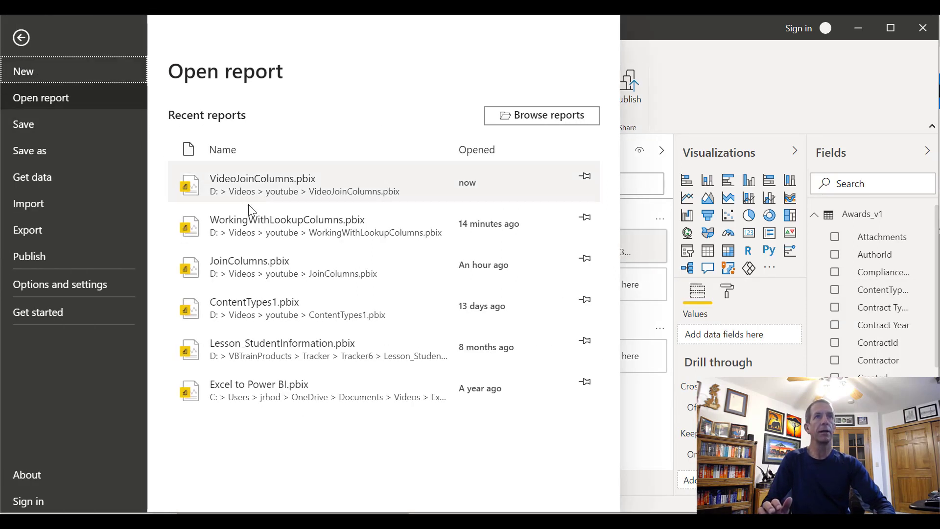
click(286, 228)
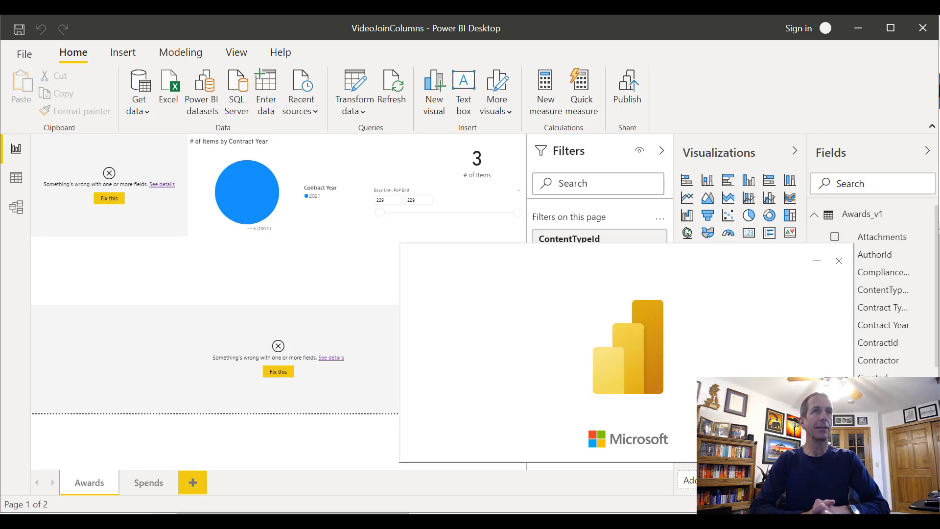
key(alt+Tab)
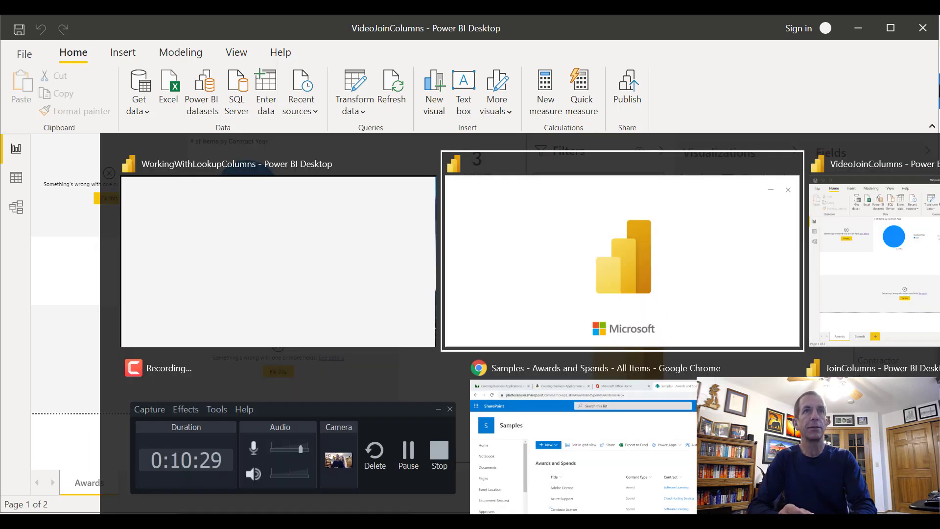
key(alt+shift+Tab)
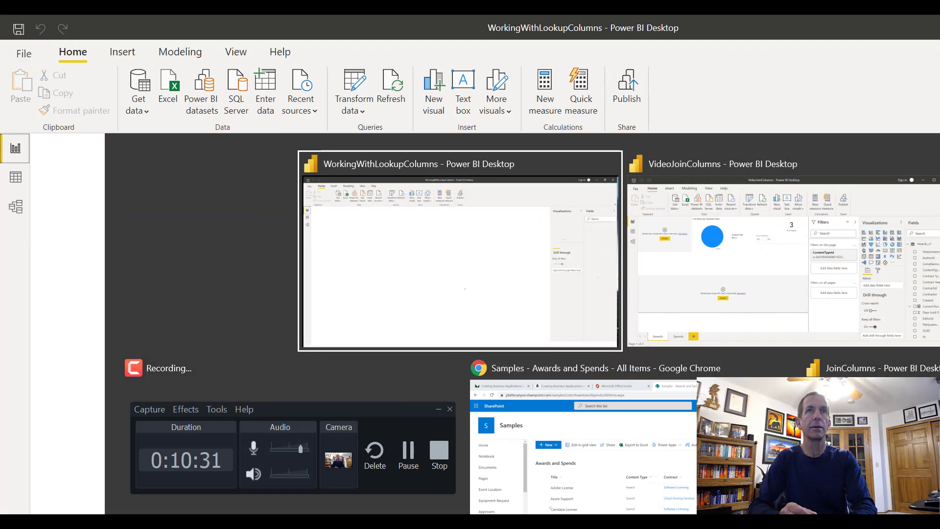
Return to the VideoJoinColumns report, select the broken pie chart above the table and collapse the Filters pane
key(alt+Tab)
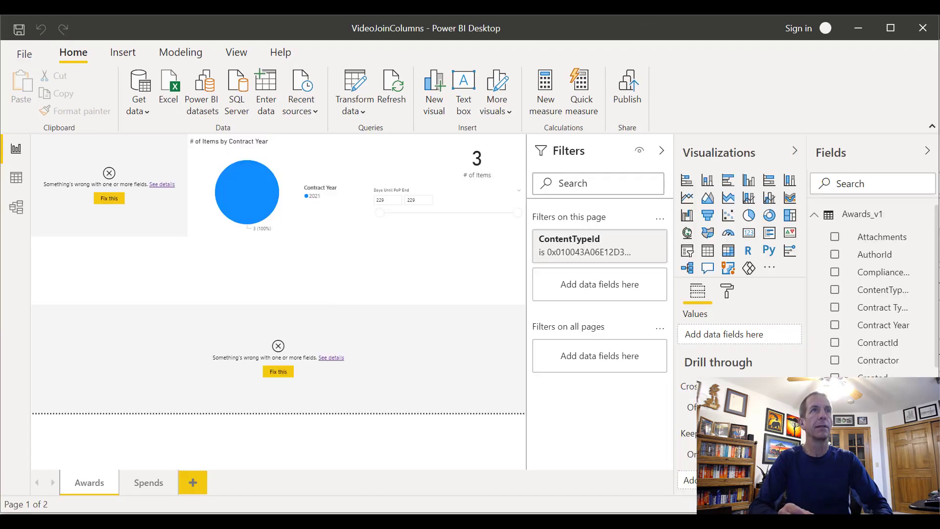
click(125, 207)
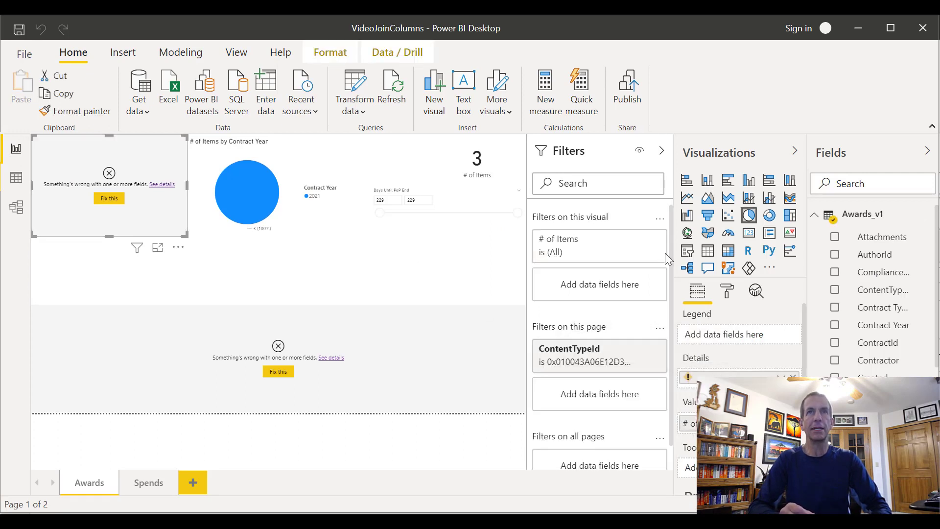
click(661, 150)
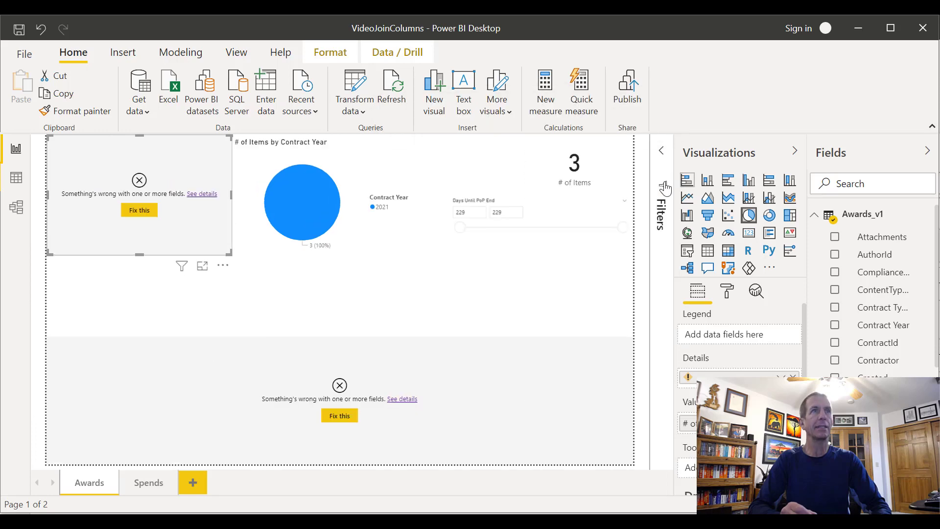
View the Awards and Spends SharePoint list in Chrome and return to the WorkingWithLookupColumns report
key(alt+Tab)
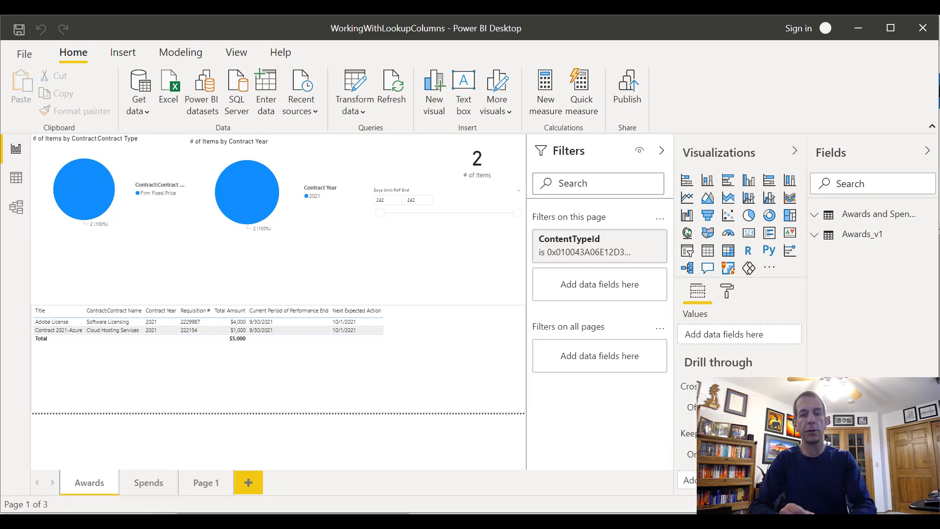
key(alt+Tab)
key(alt+shift+Tab)
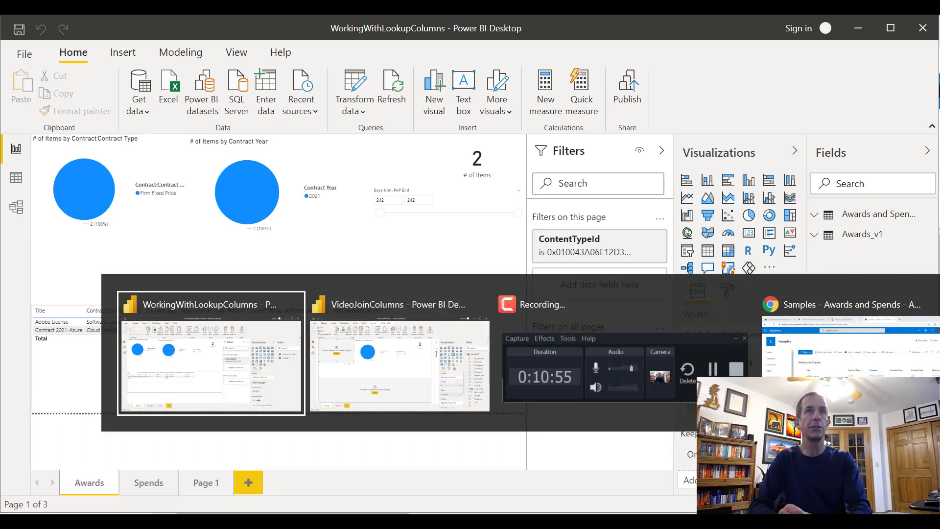
key(alt+Tab)
key(alt+Tab)
key(alt+Tab)
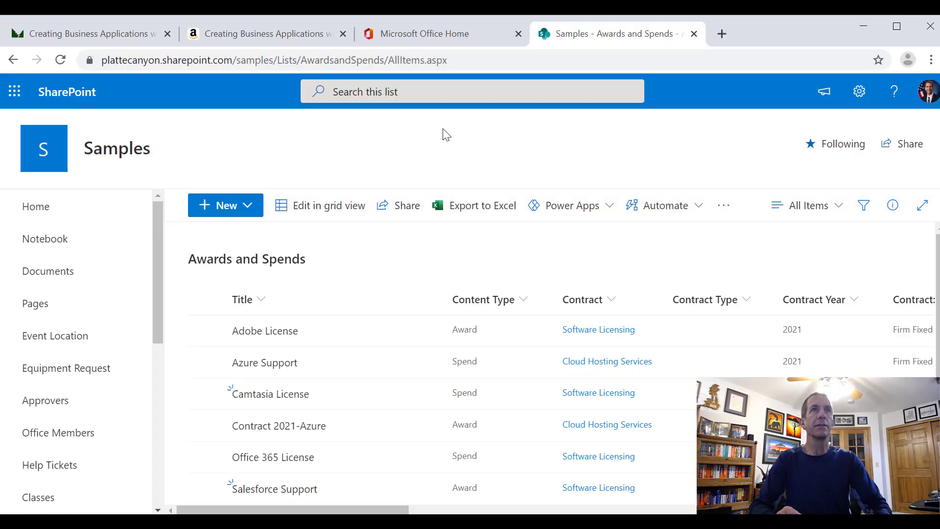
drag(276, 58, 63, 59)
key(ctrl+c)
key(alt+Tab)
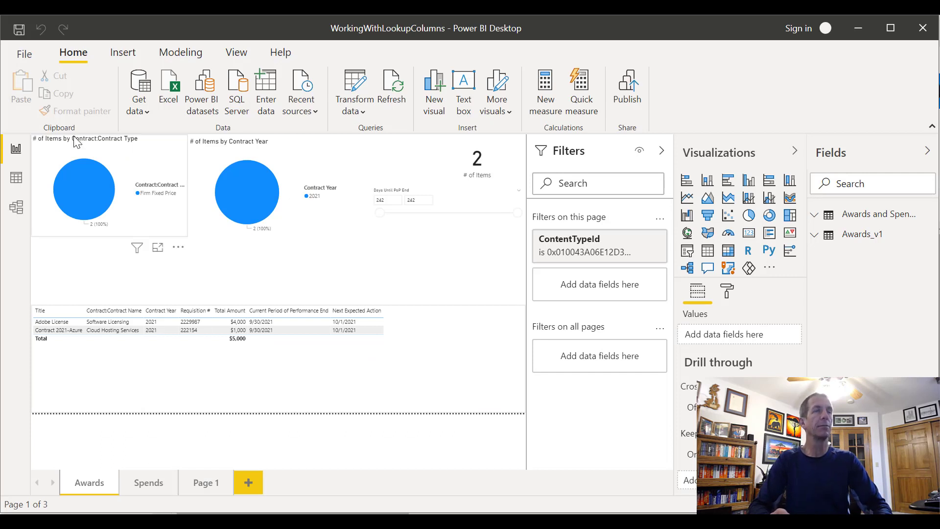
click(35, 58)
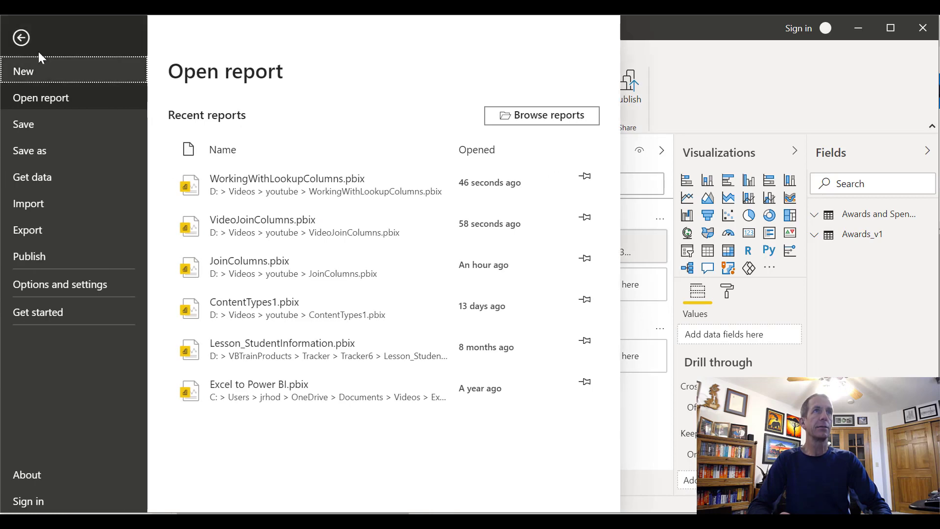
click(17, 27)
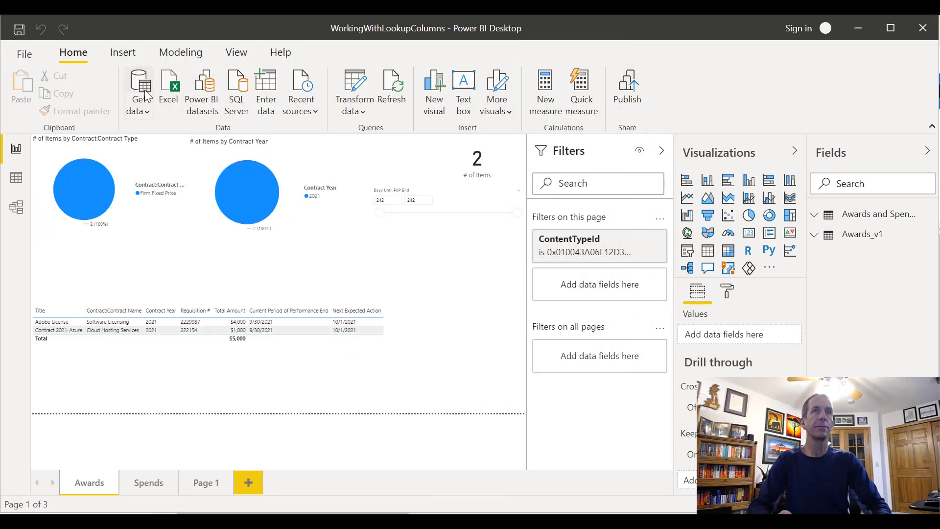
click(147, 97)
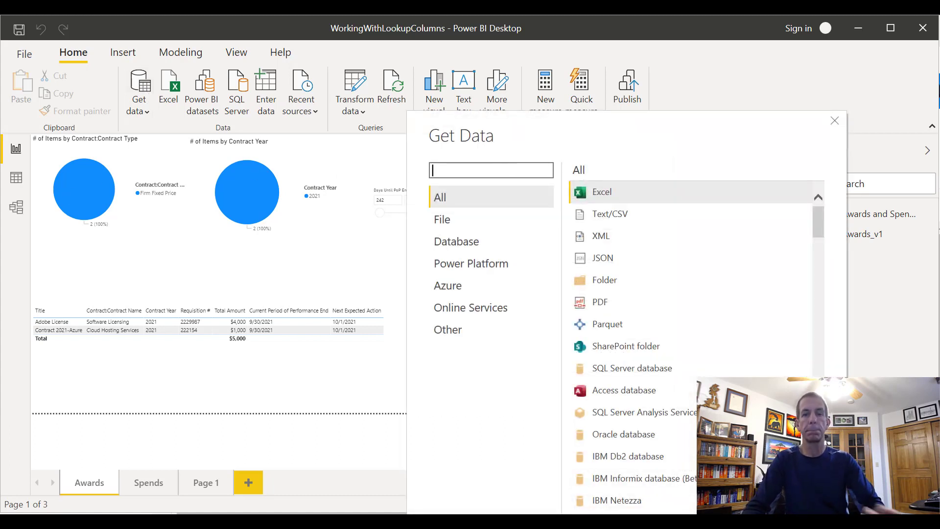
text(sharepoint)
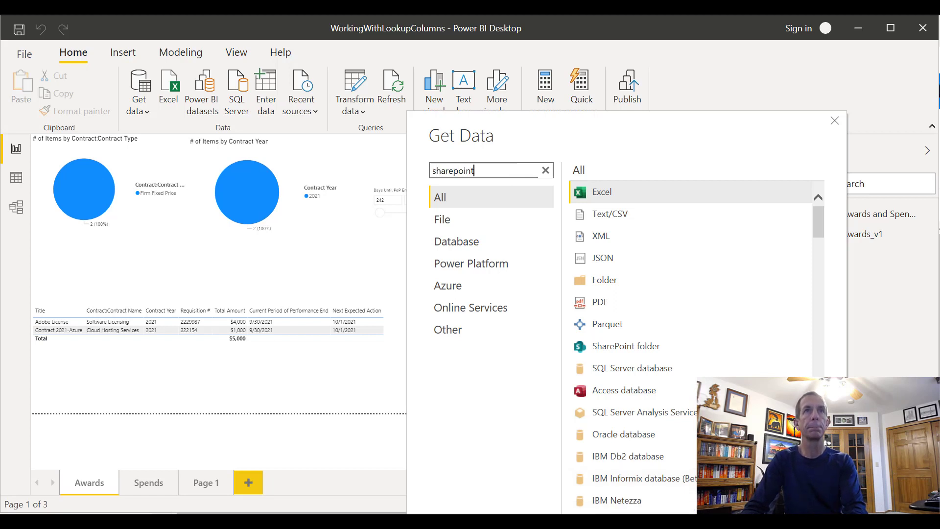
click(670, 214)
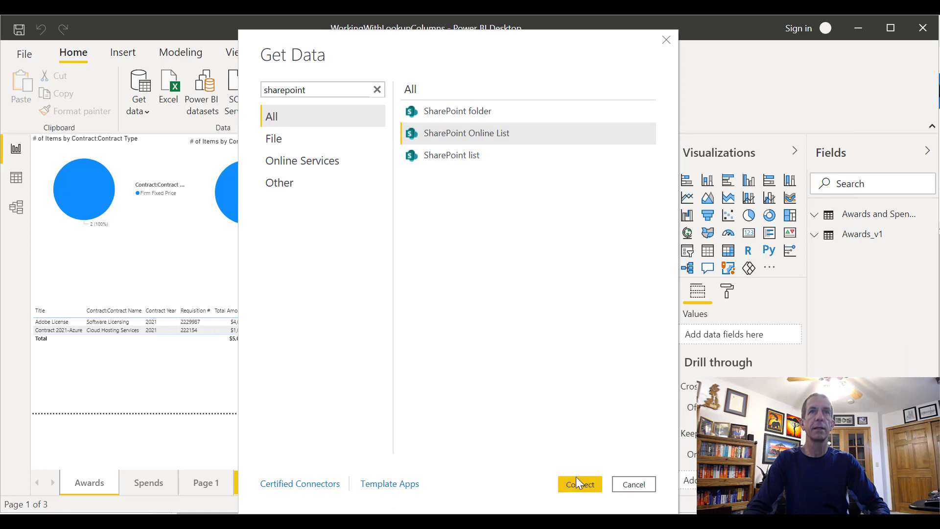
click(577, 480)
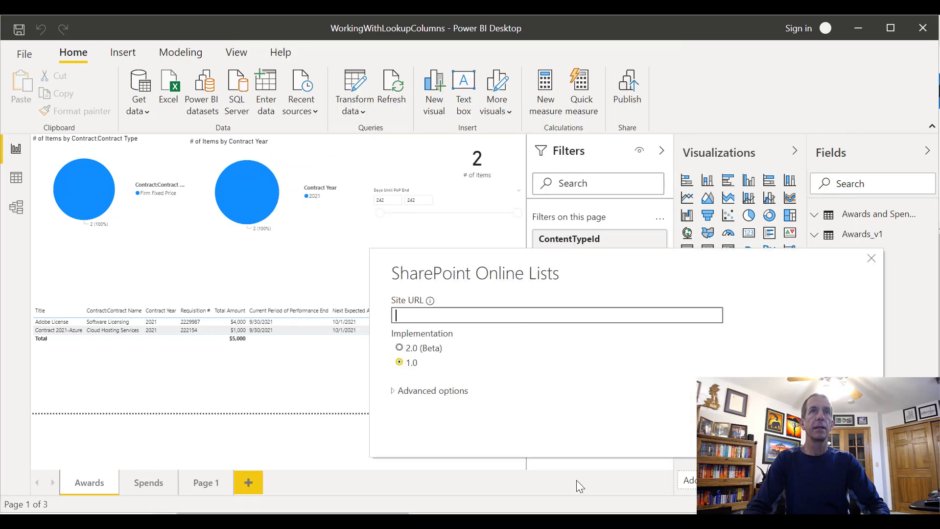
click(416, 316)
key(ctrl+v)
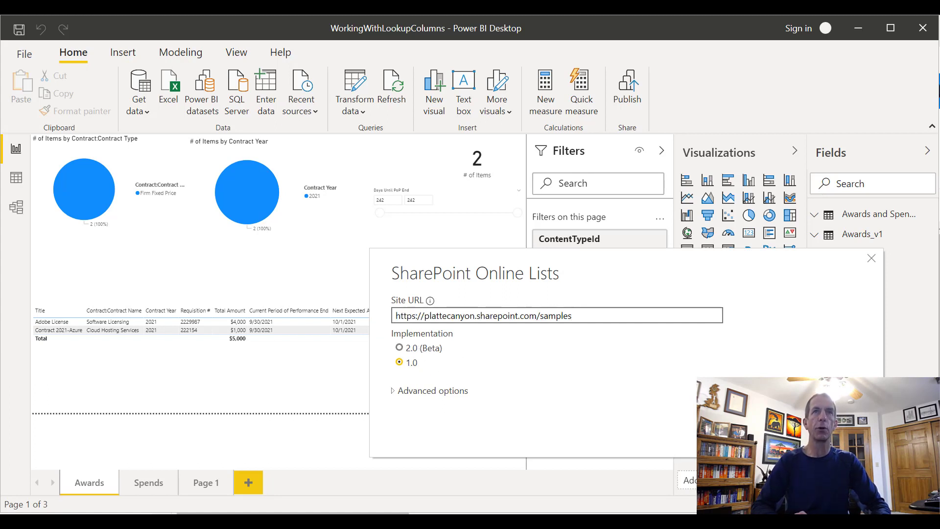
click(773, 431)
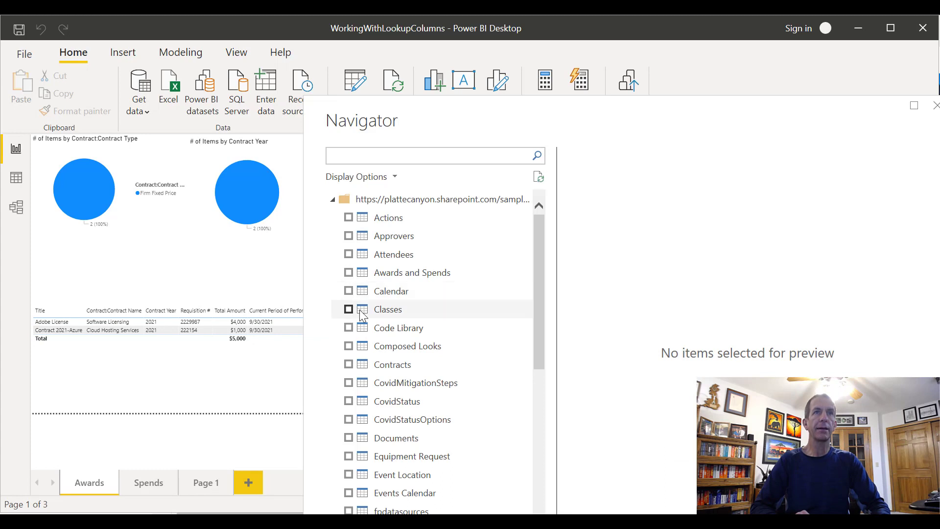
click(349, 364)
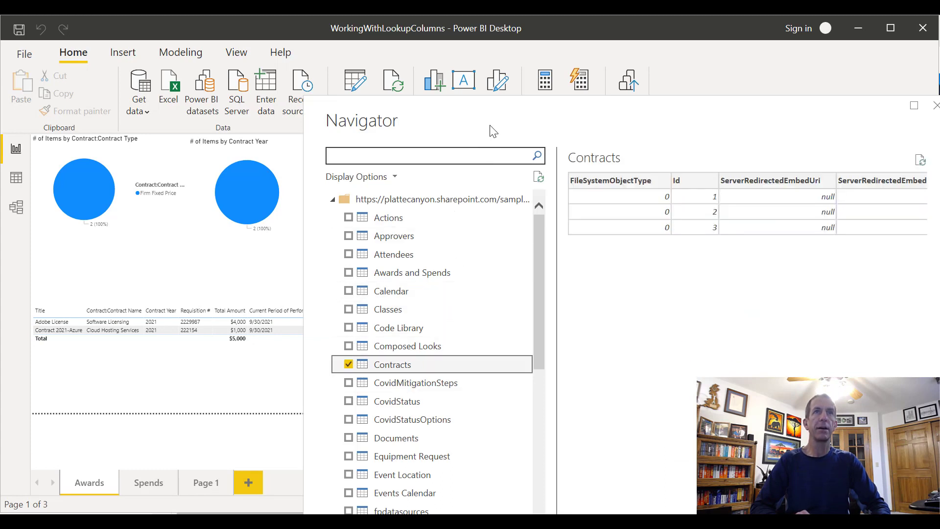
drag(529, 114, 410, 32)
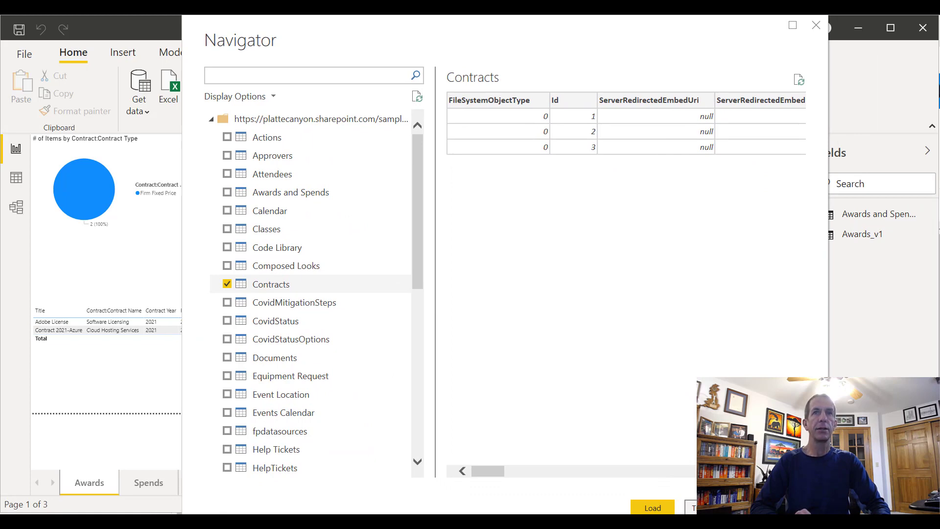
click(716, 508)
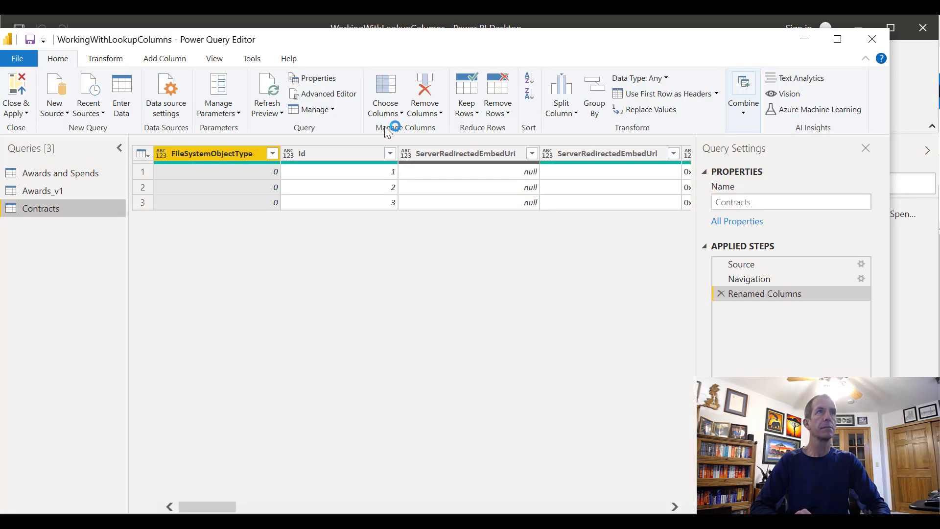
click(872, 42)
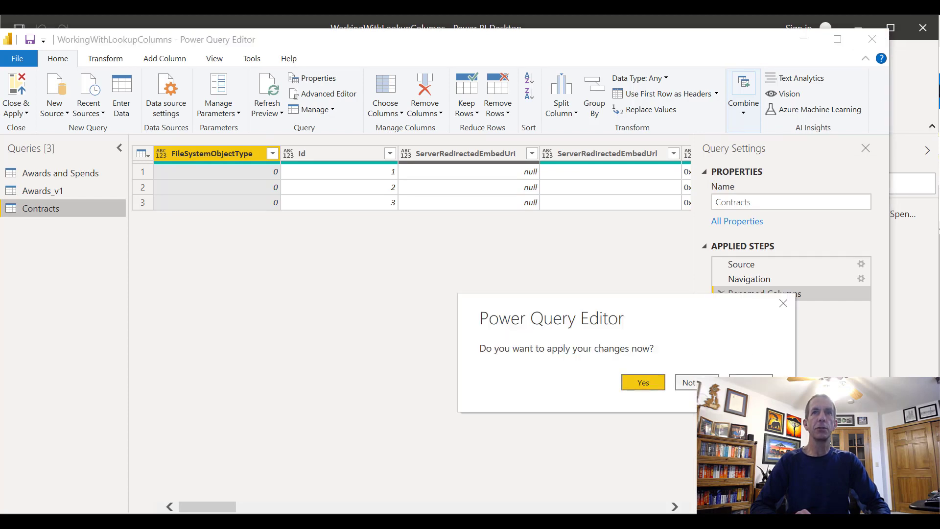
click(690, 382)
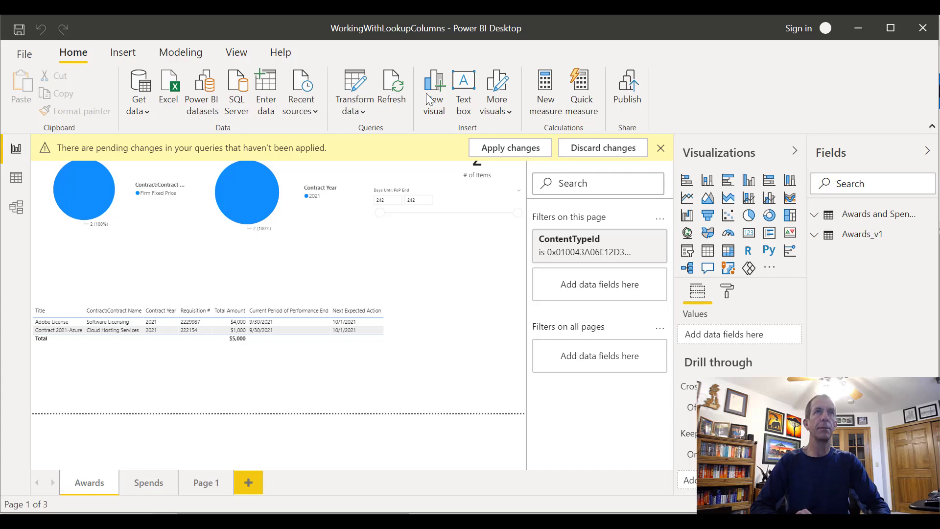
key(alt+Tab)
key(alt+Tab)
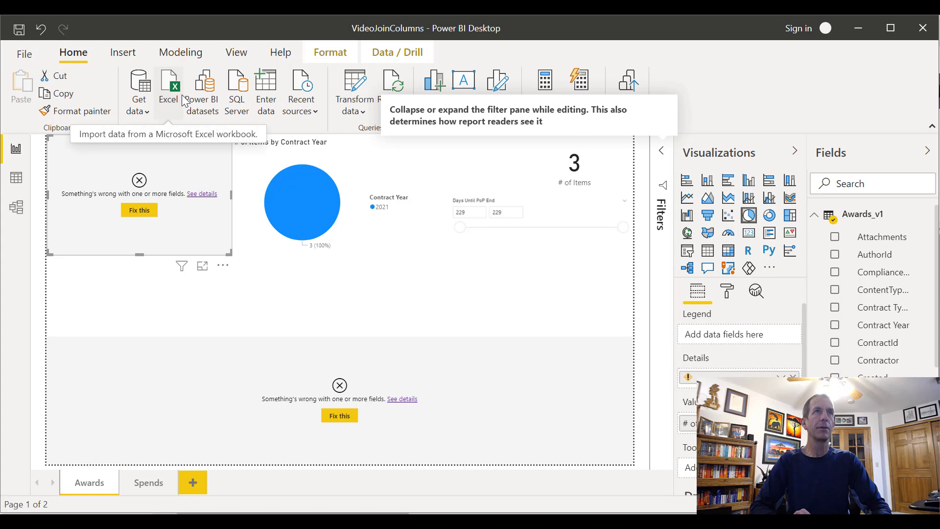
click(154, 95)
text(s)
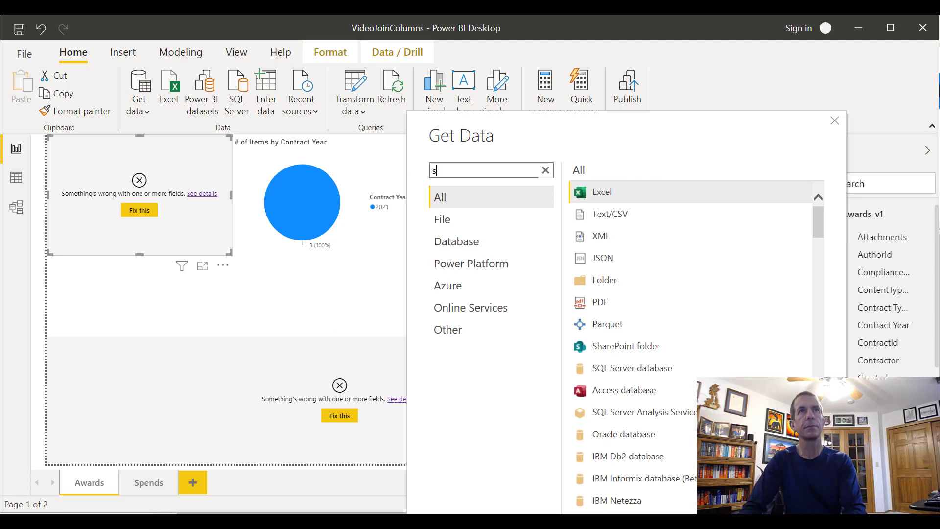
text(harepoin)
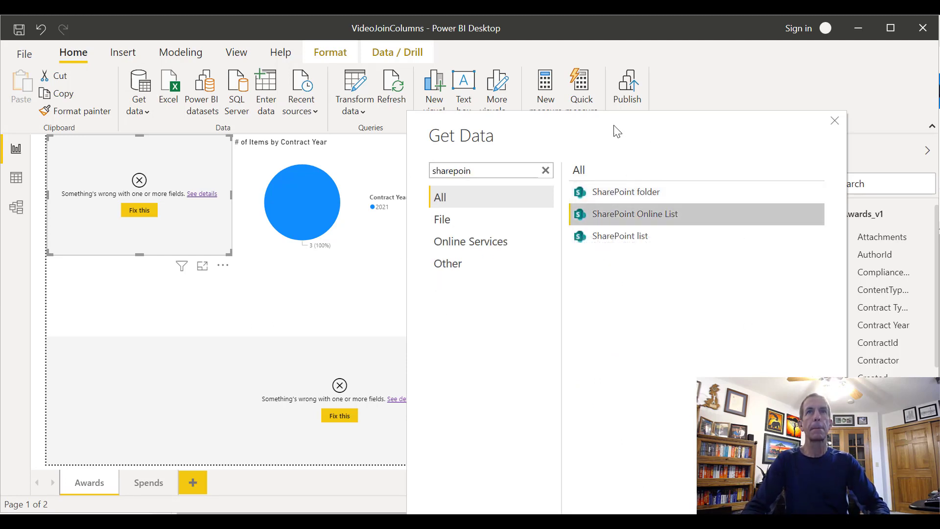
drag(614, 130, 332, 35)
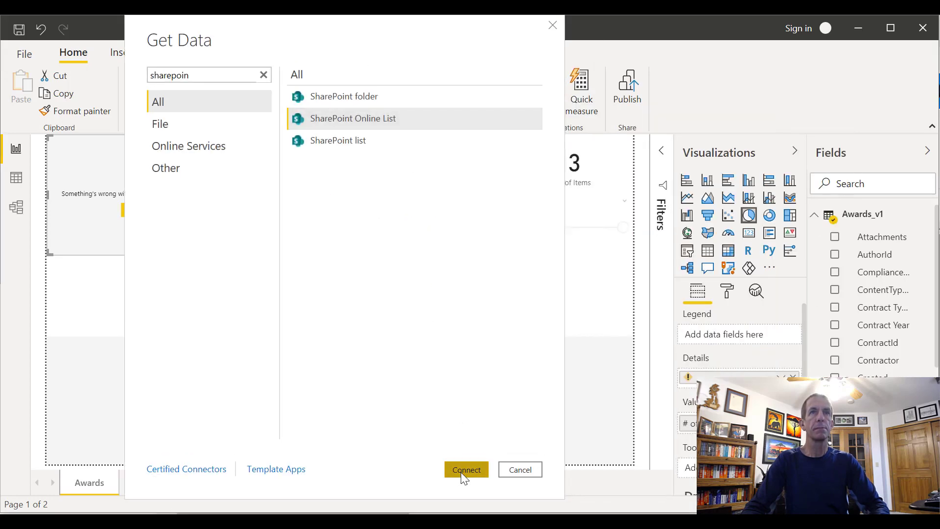
click(460, 472)
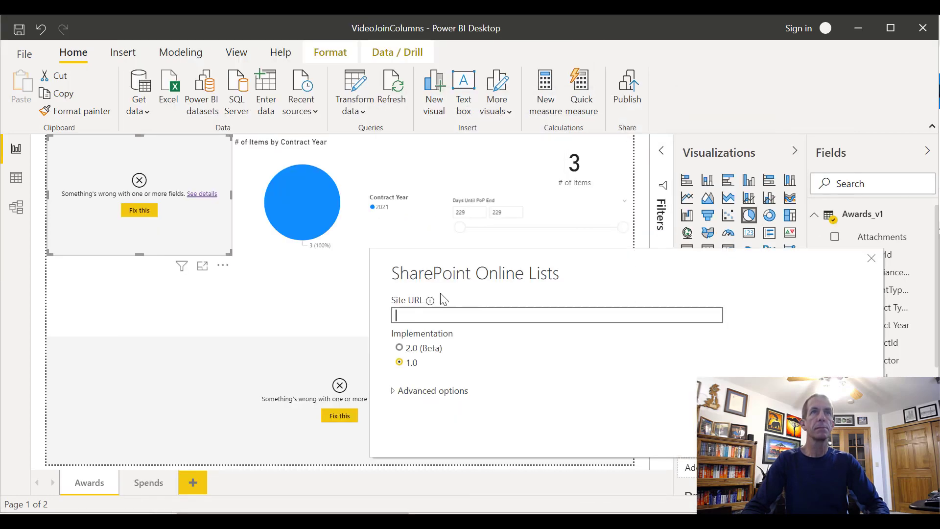
key(ctrl+v)
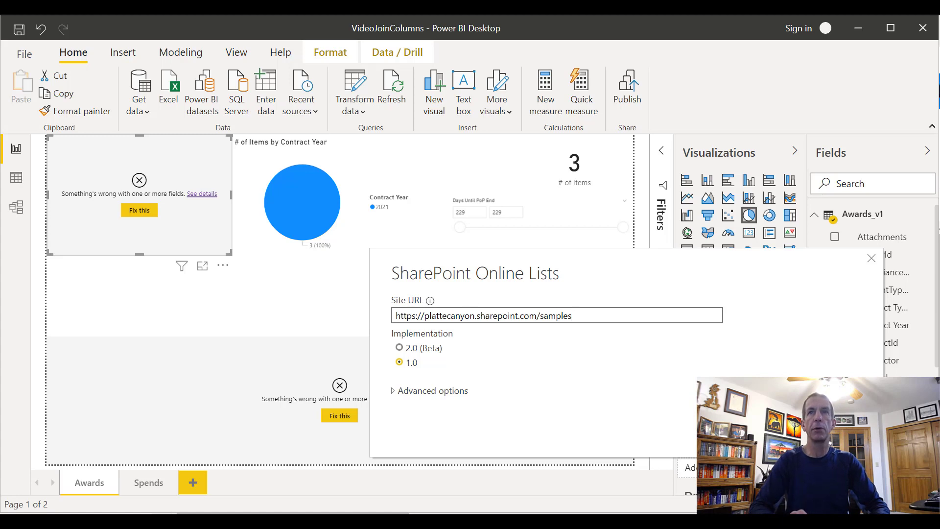
click(774, 431)
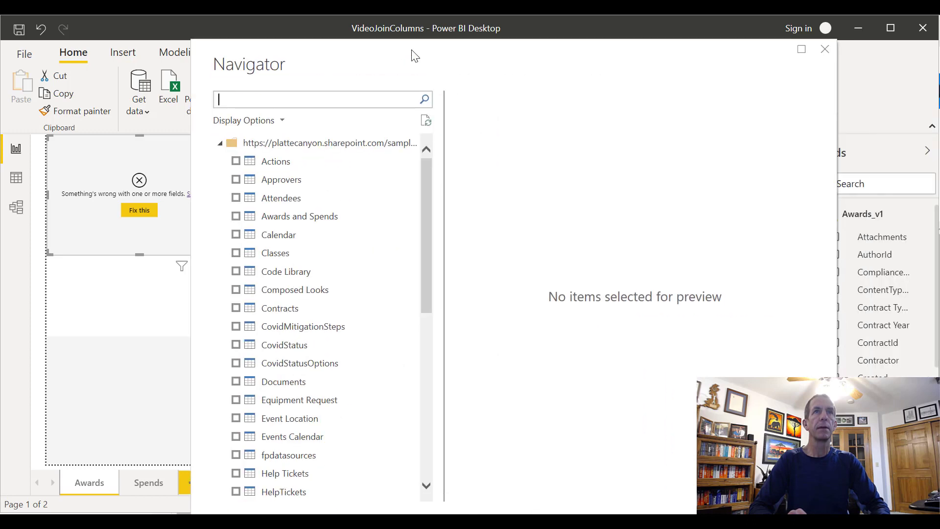
Choose the Contracts list from the site and bring it into the Power Query Editor for transformation
click(223, 294)
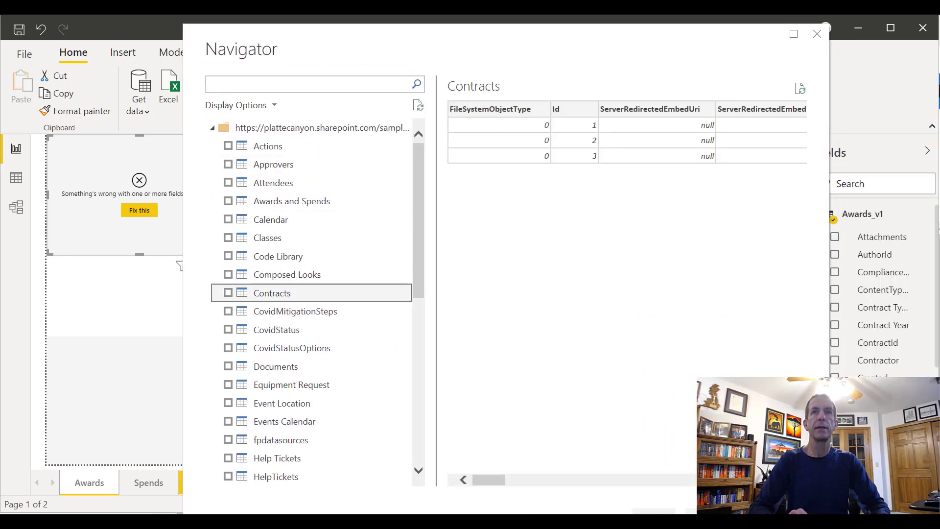
drag(596, 53, 477, 44)
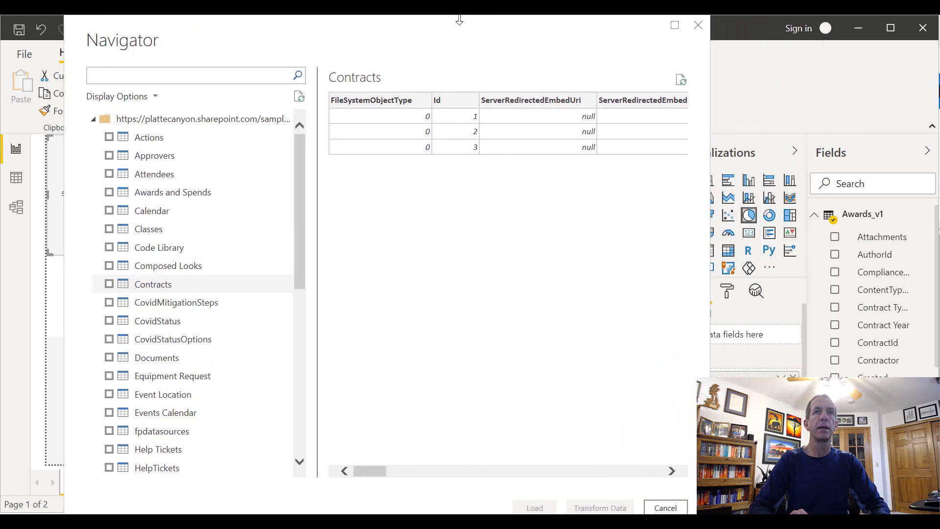
click(110, 284)
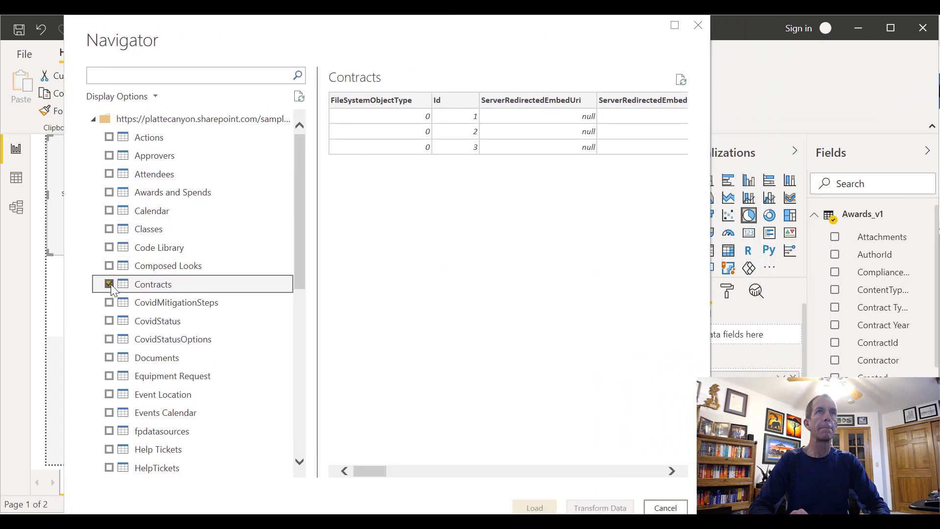
click(597, 509)
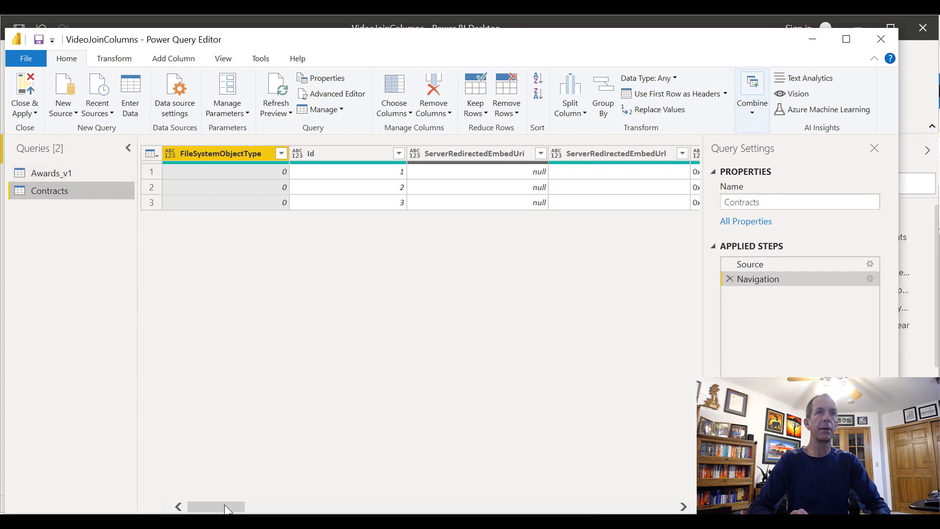
Review the Contracts query's columns, then close the Power Query Editor and apply the changes
drag(225, 507, 317, 512)
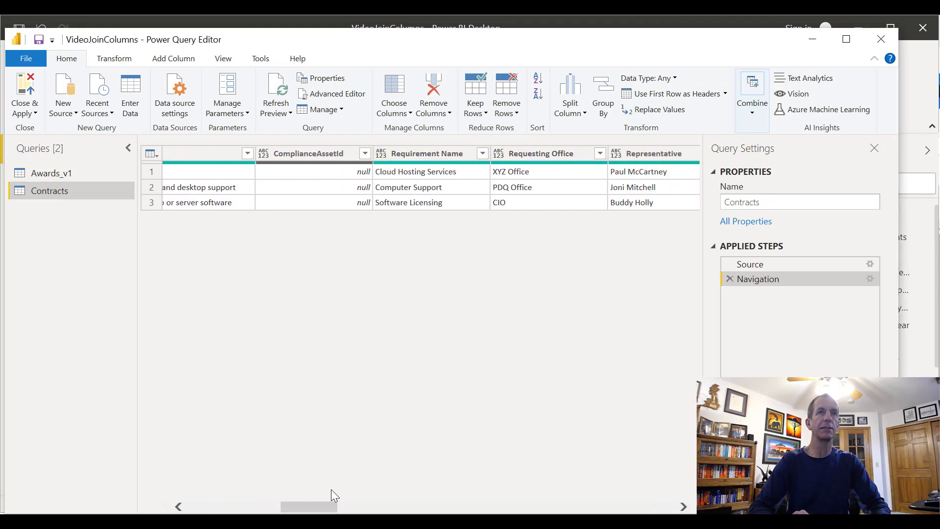
drag(321, 511, 211, 463)
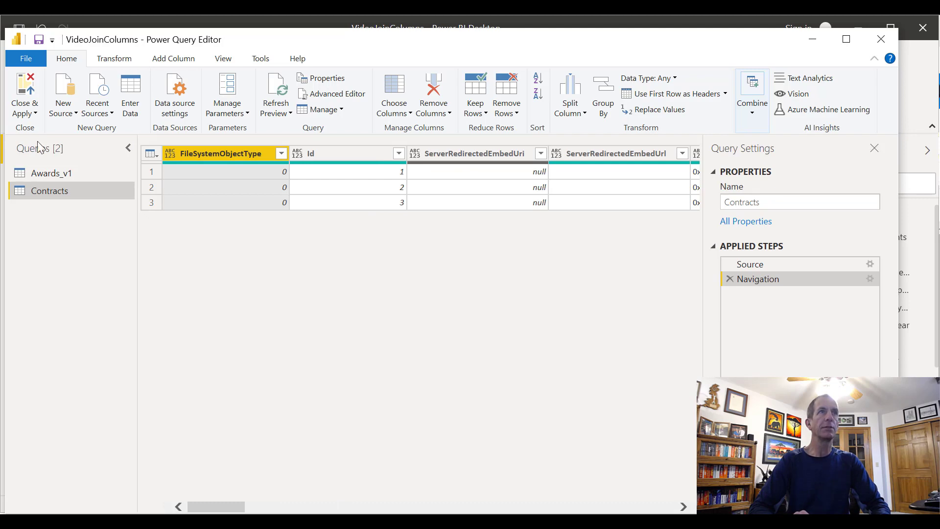
click(34, 114)
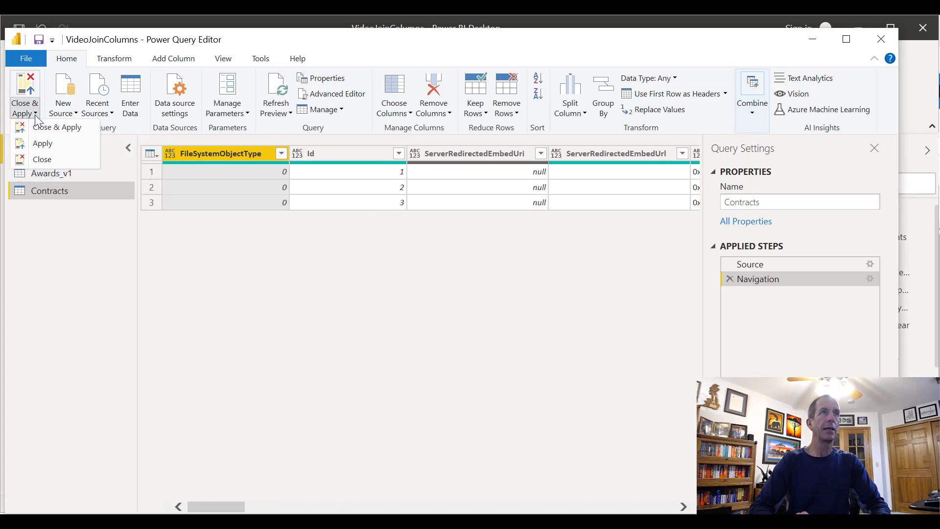
click(46, 127)
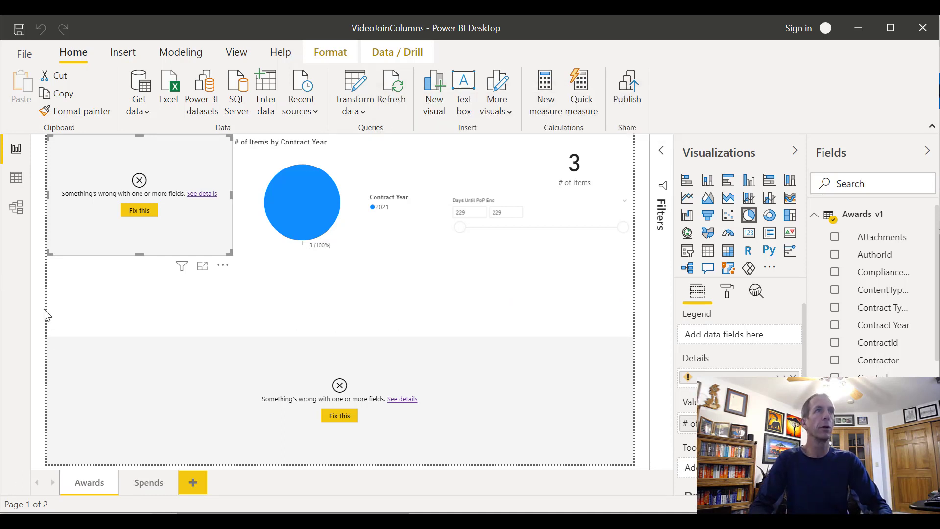
In the model diagram, place the Contracts table beside Awards_v1 and delete the relationship between the two tables
click(16, 214)
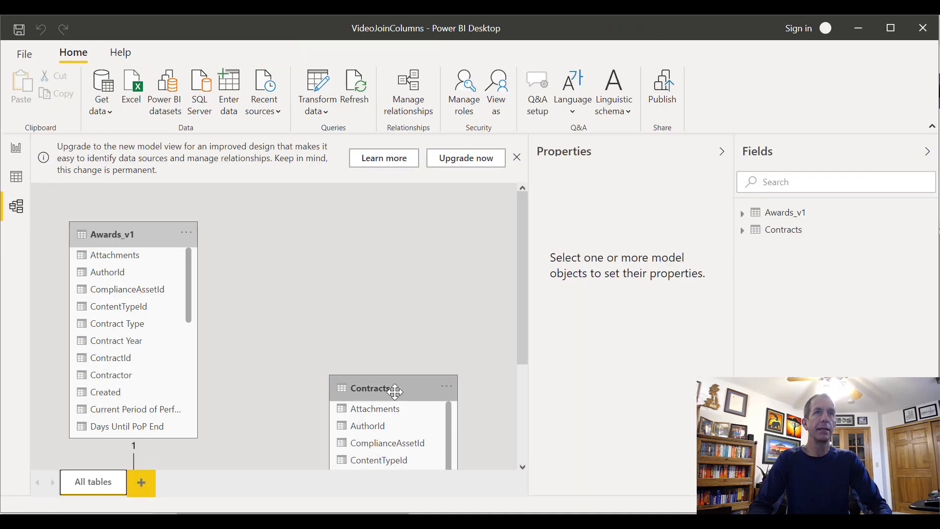
drag(389, 380, 369, 201)
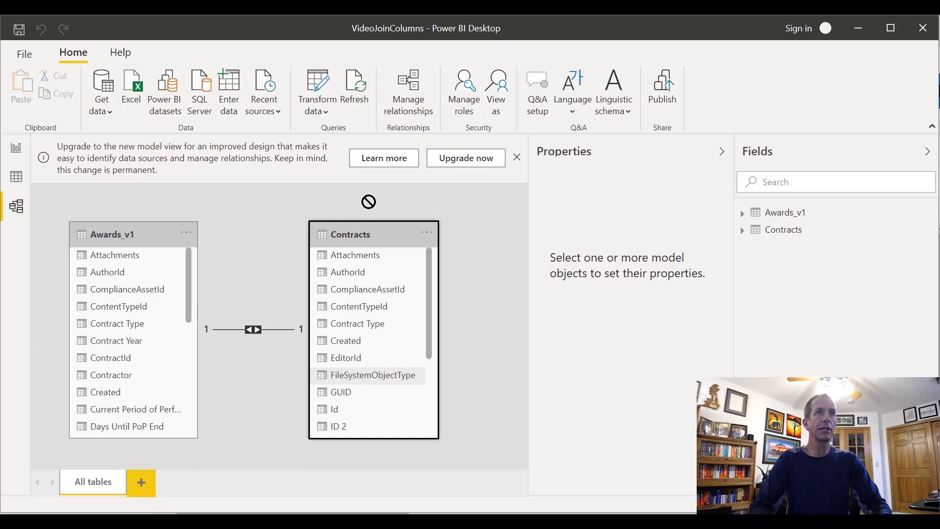
click(260, 329)
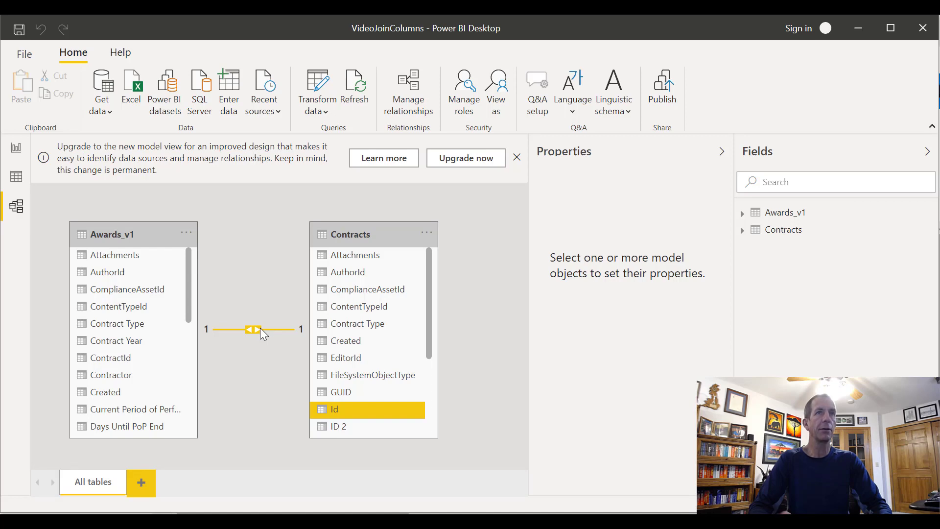
click(275, 341)
right_click(277, 329)
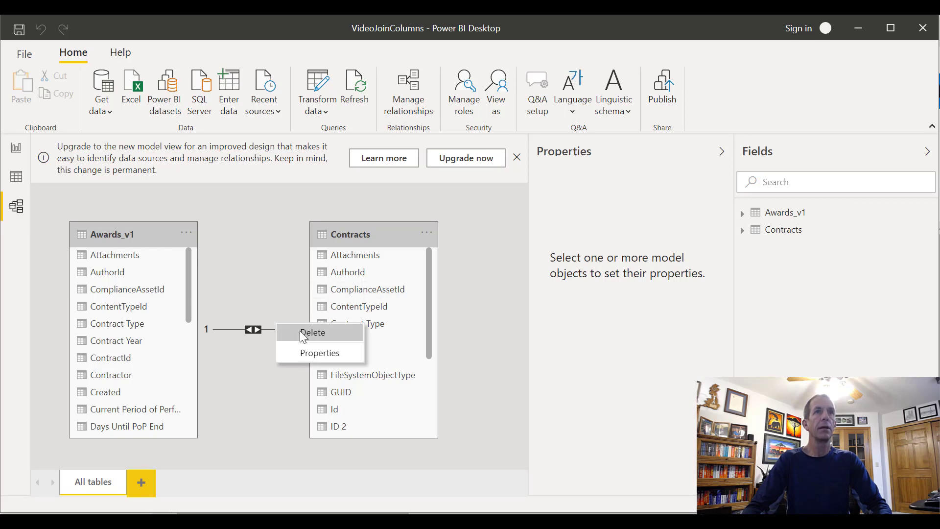
click(303, 332)
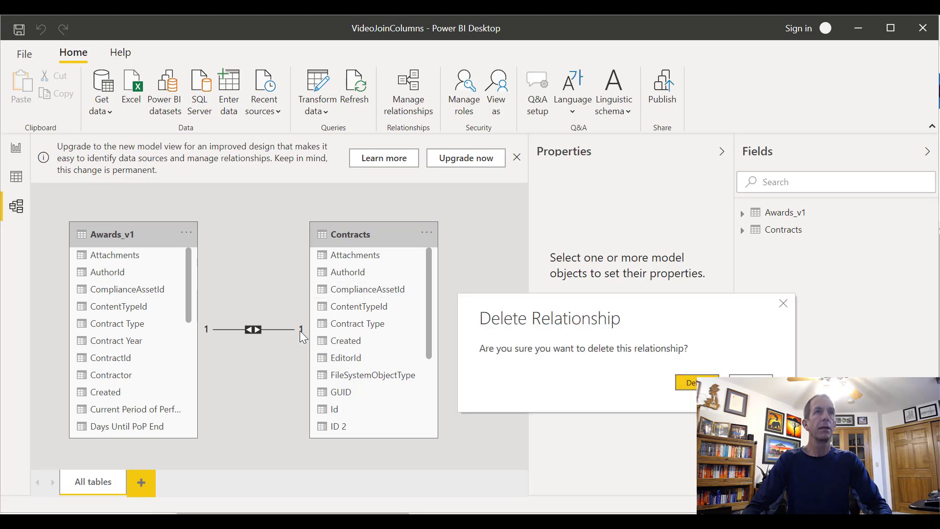
click(690, 383)
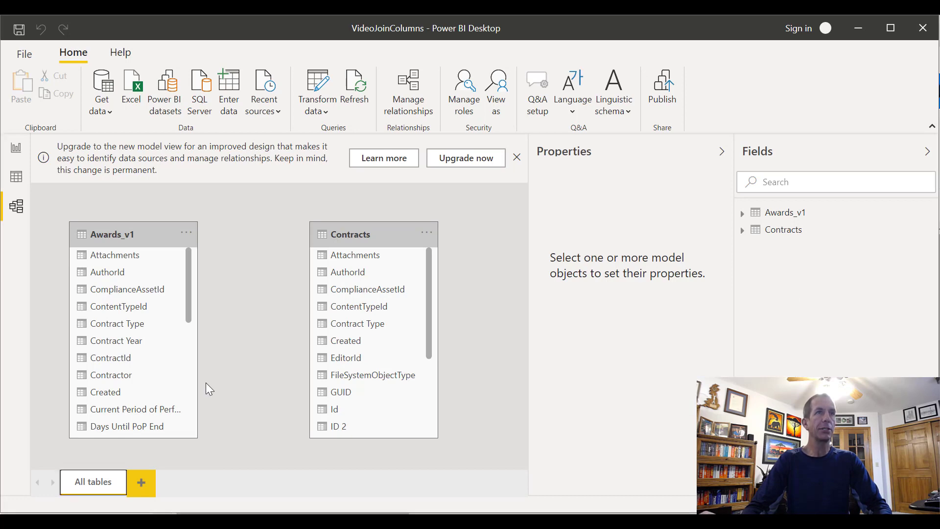
Check the Awards_v1 and Contracts data, then relate ContractId in Awards_v1 to Id in Contracts in the model diagram
drag(185, 289, 186, 315)
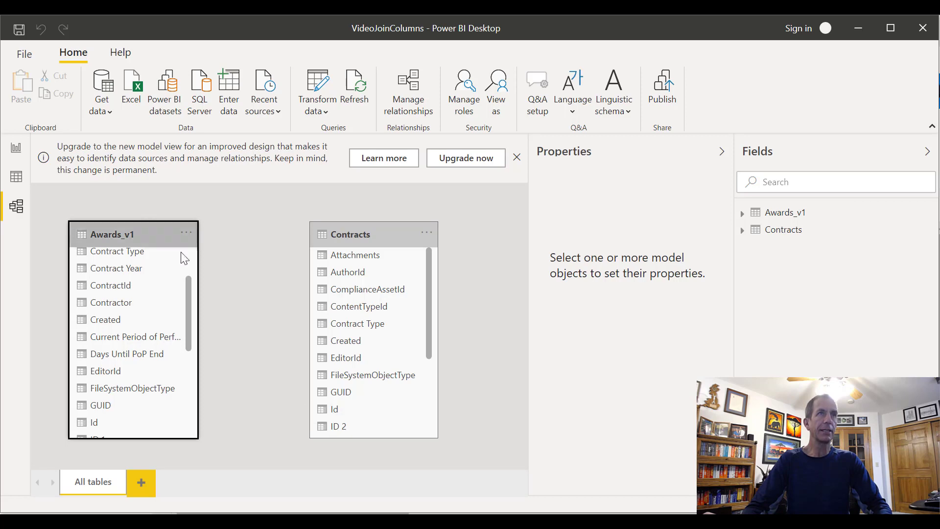
click(16, 179)
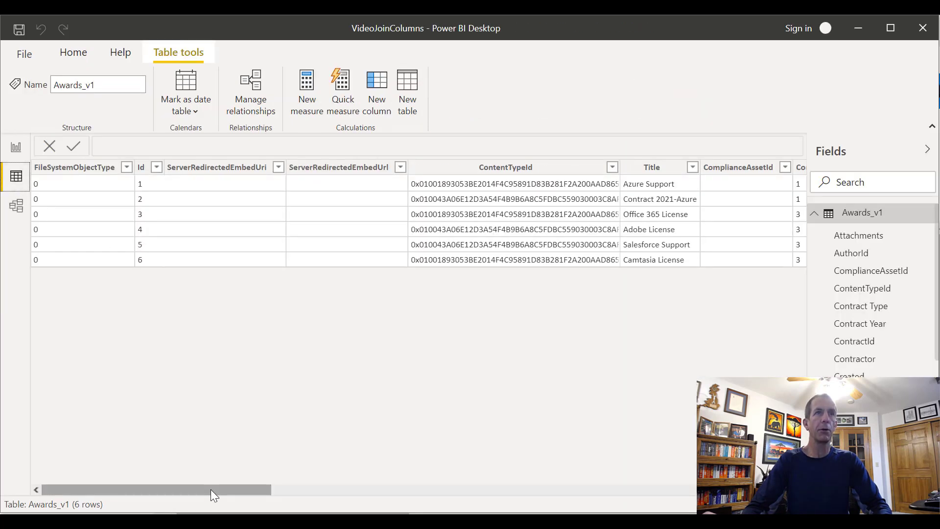
drag(211, 489, 266, 486)
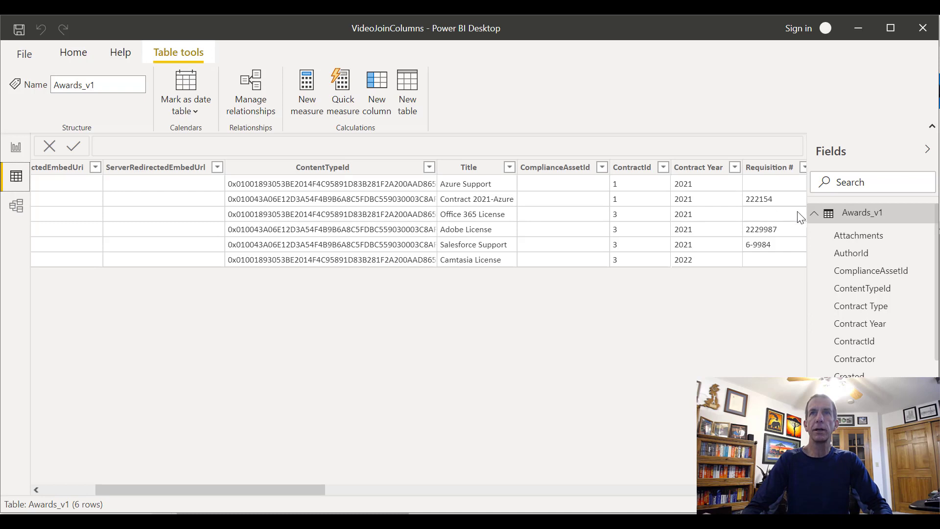
click(814, 213)
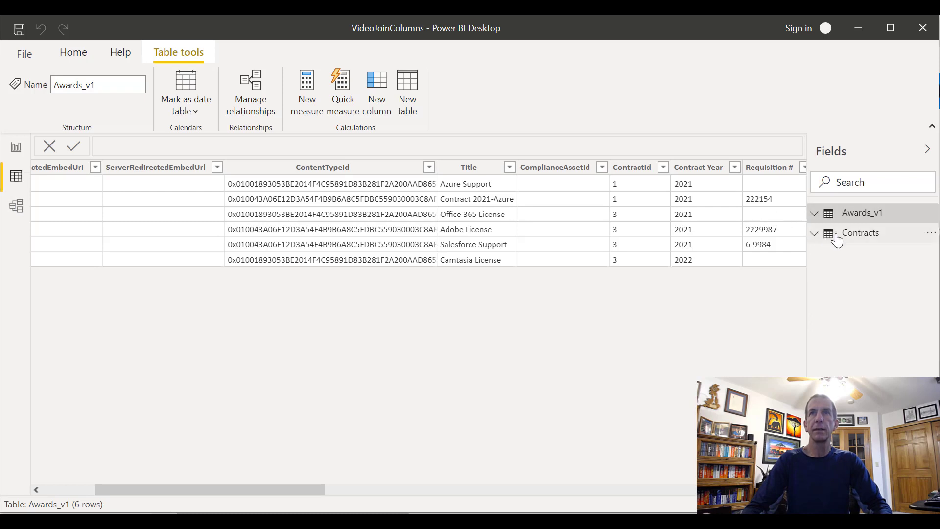
click(828, 239)
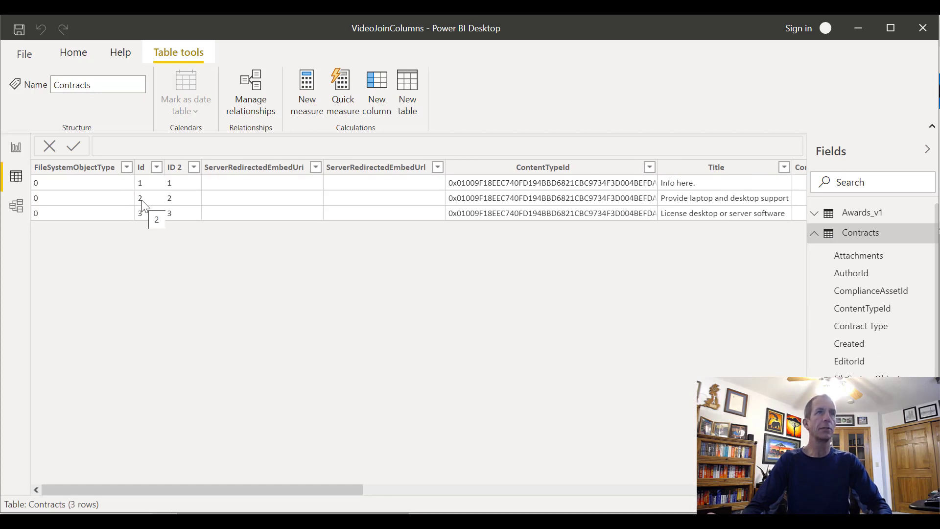
click(16, 206)
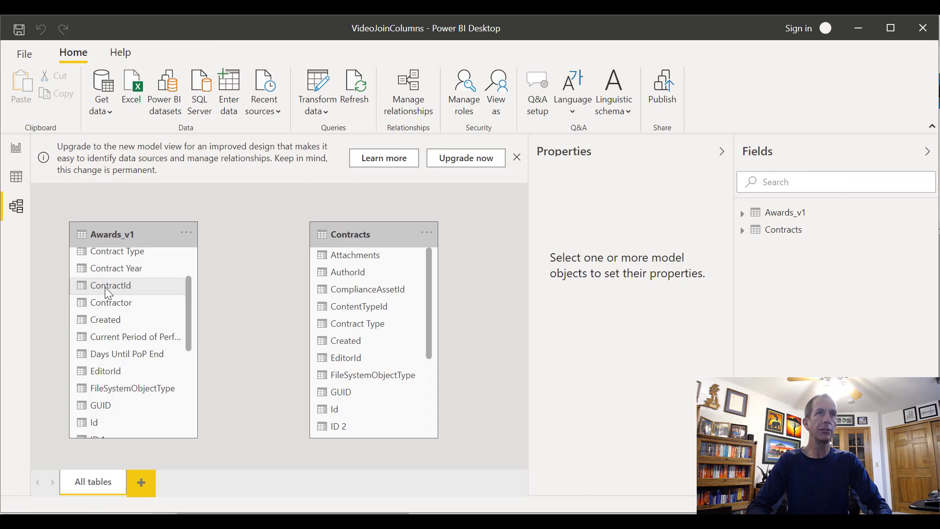
drag(105, 288, 337, 411)
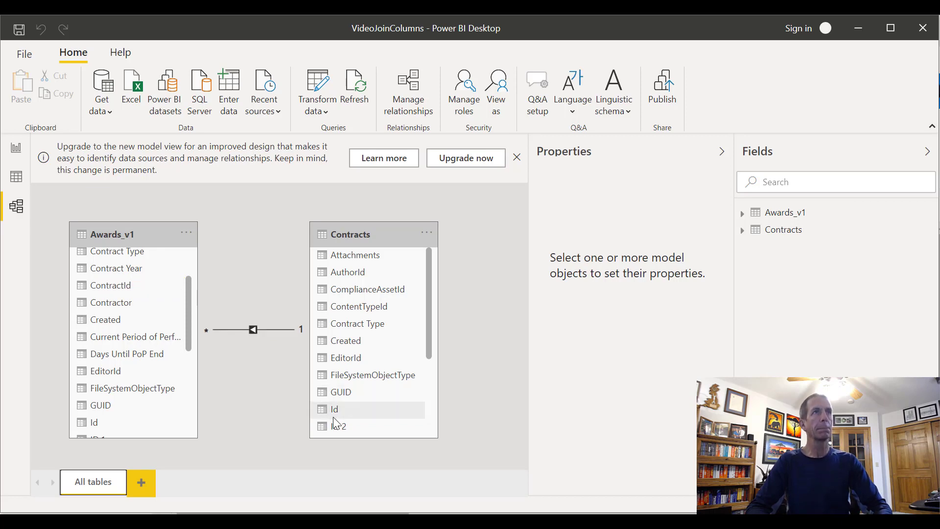
Return to the report's Awards page, collapse the Awards_v1 fields and expand the Contracts table's fields
click(16, 141)
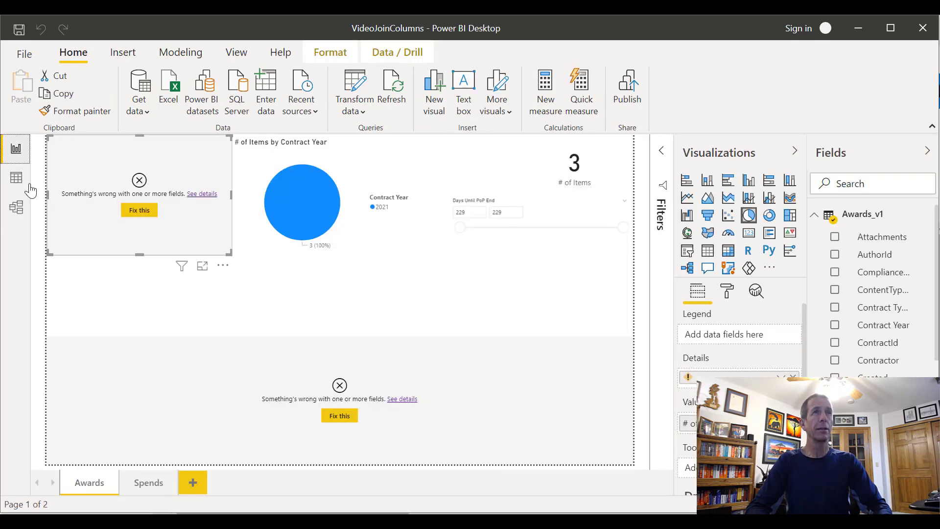
click(815, 218)
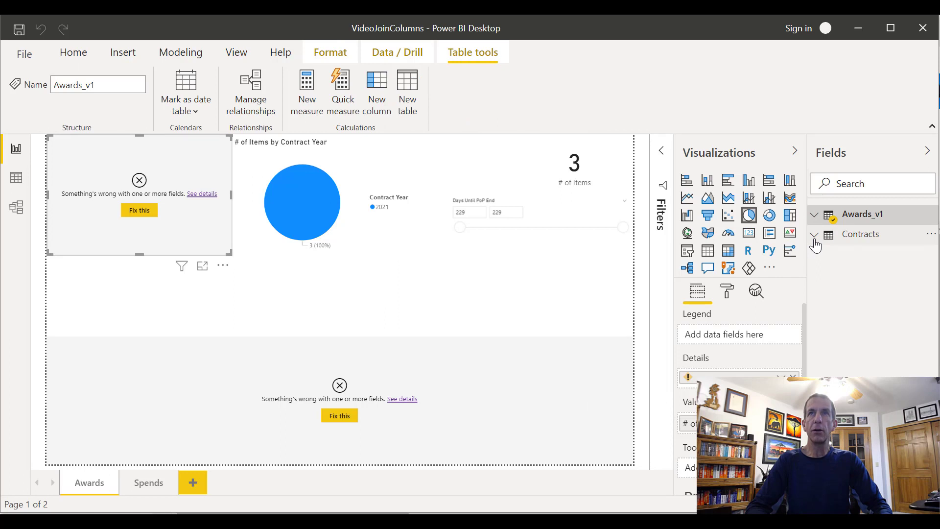
click(814, 237)
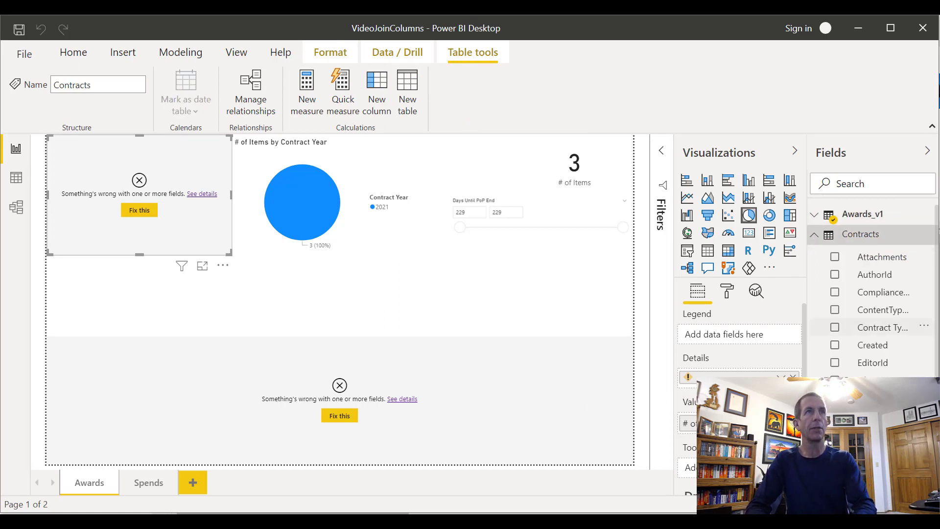
Switch to the WorkingWithLookupColumns report, discard its pending query changes, inspect the contract type pie chart's fields and collapse the Filters pane
key(alt+Tab)
key(alt+Tab)
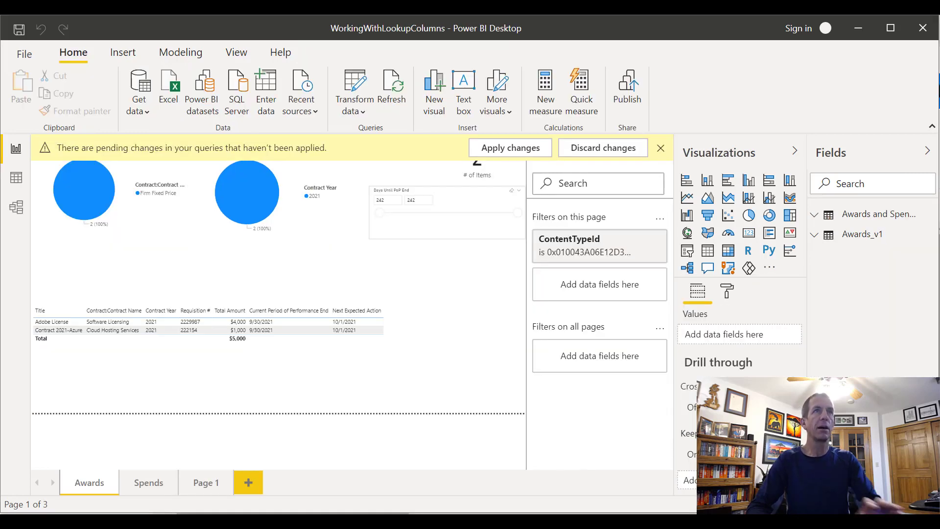
click(607, 152)
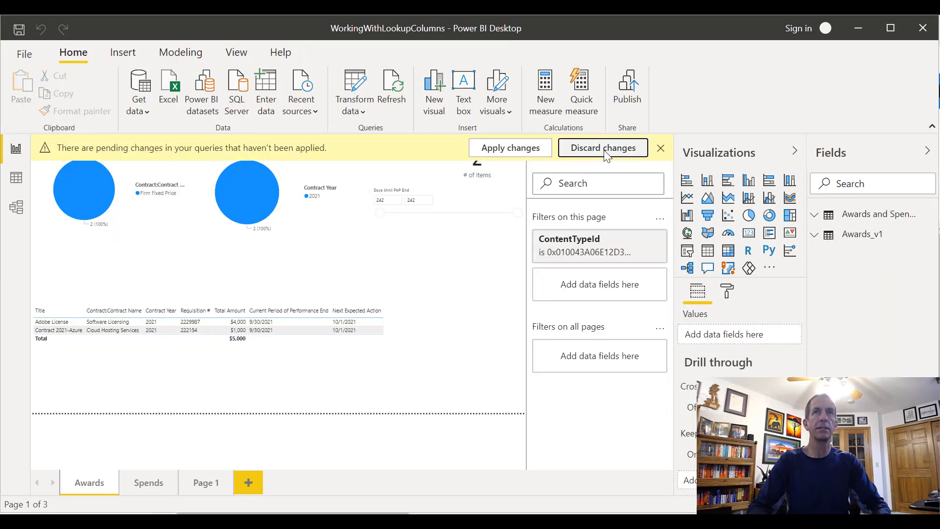
click(690, 396)
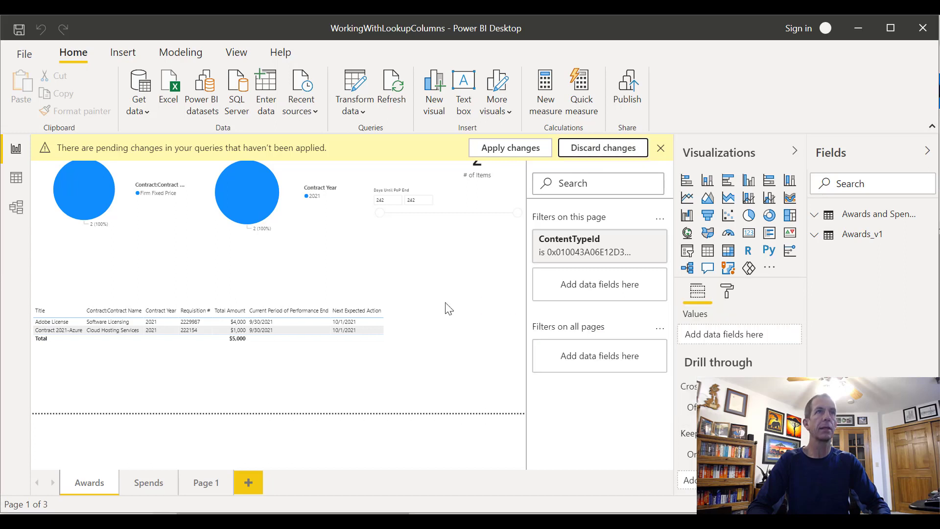
click(140, 202)
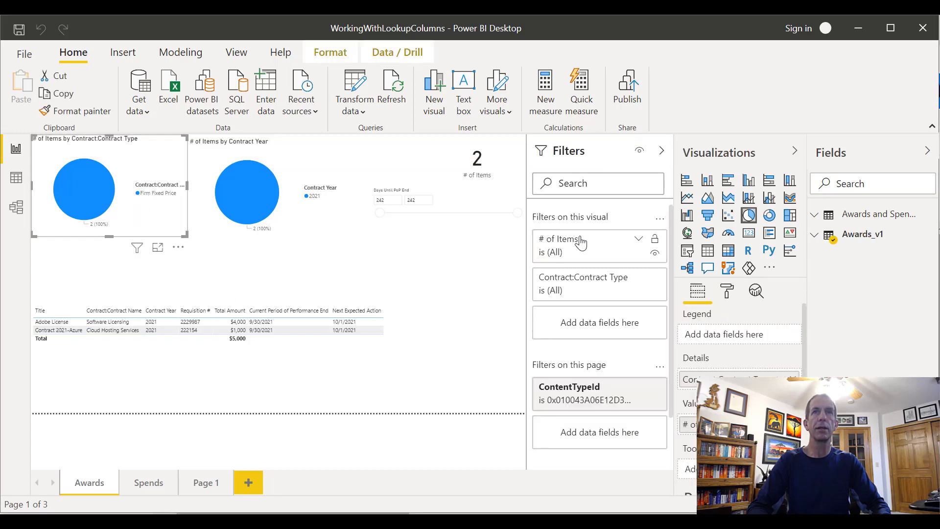
click(661, 152)
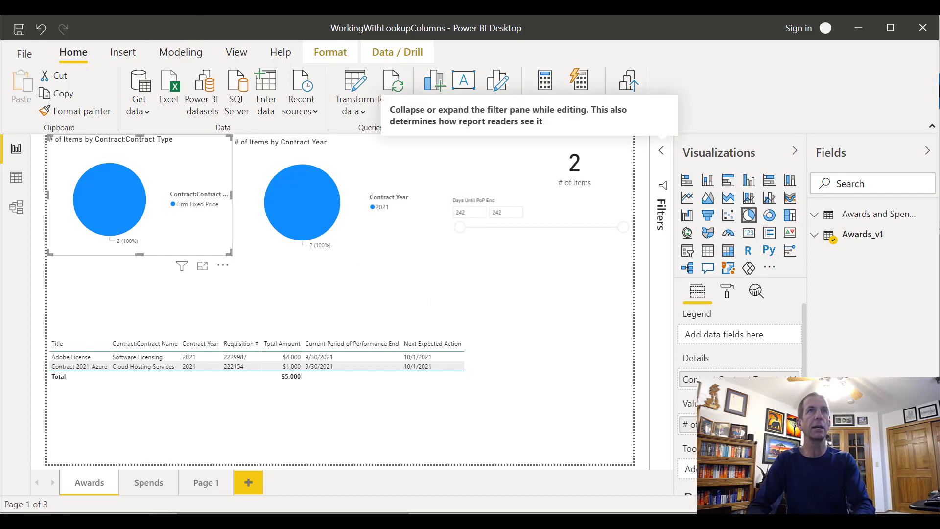
Back in VideoJoinColumns, replace the broken Details field of the Awards page's pie chart with Contract Type from the Contracts table
key(alt+Tab)
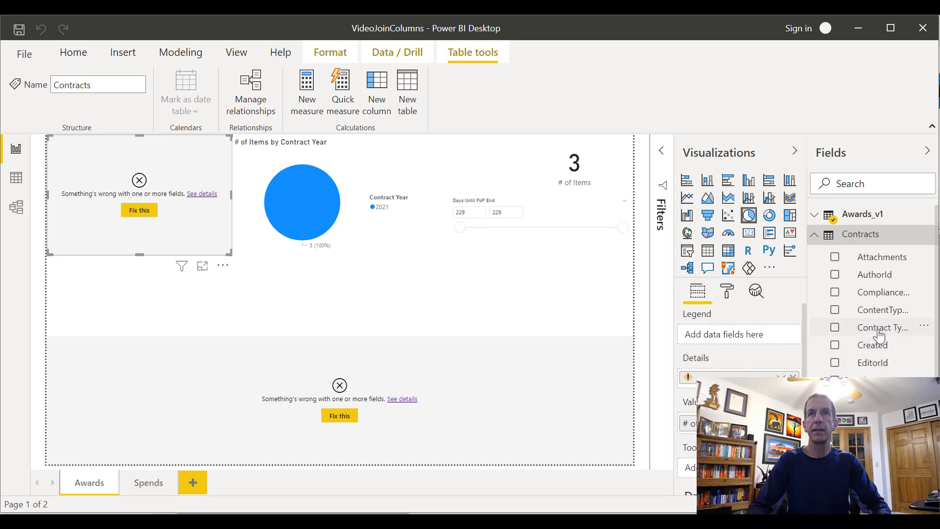
drag(883, 338, 744, 378)
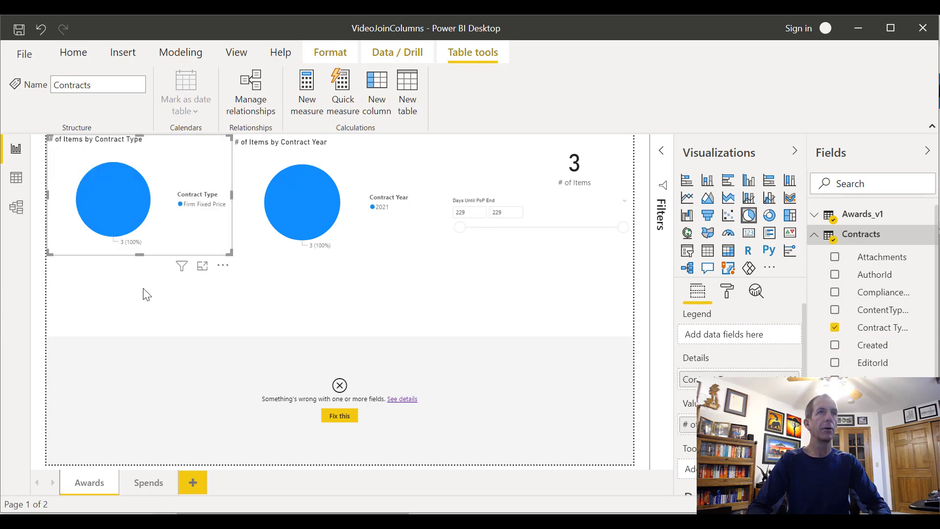
In the broken table on the Awards page, add Requirement Name from Contracts below Title and remove the invalid field
click(187, 411)
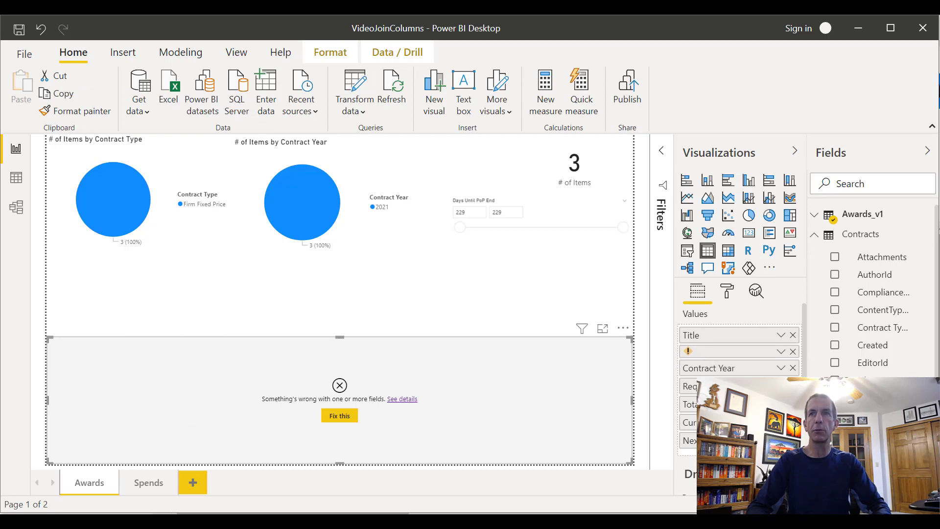
scroll(874, 291, down, 2)
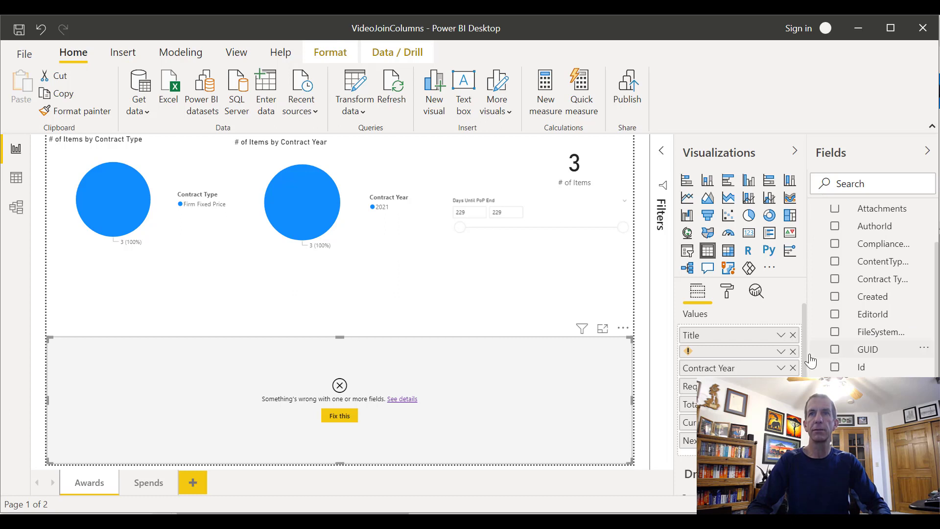
drag(804, 362, 757, 357)
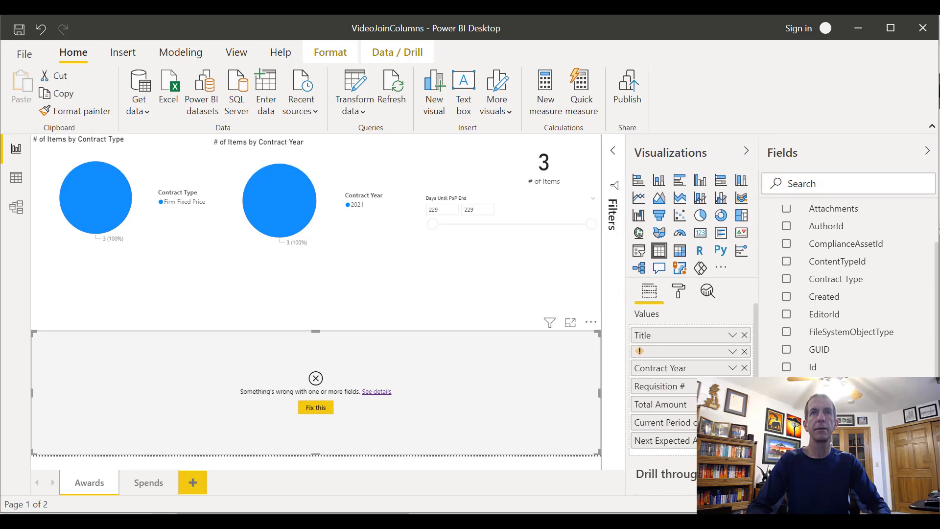
drag(863, 437, 750, 363)
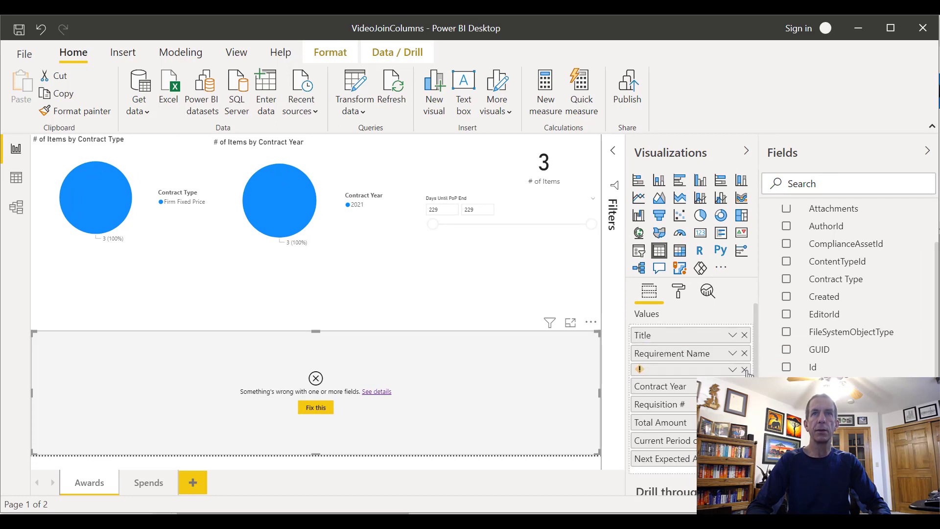
click(745, 370)
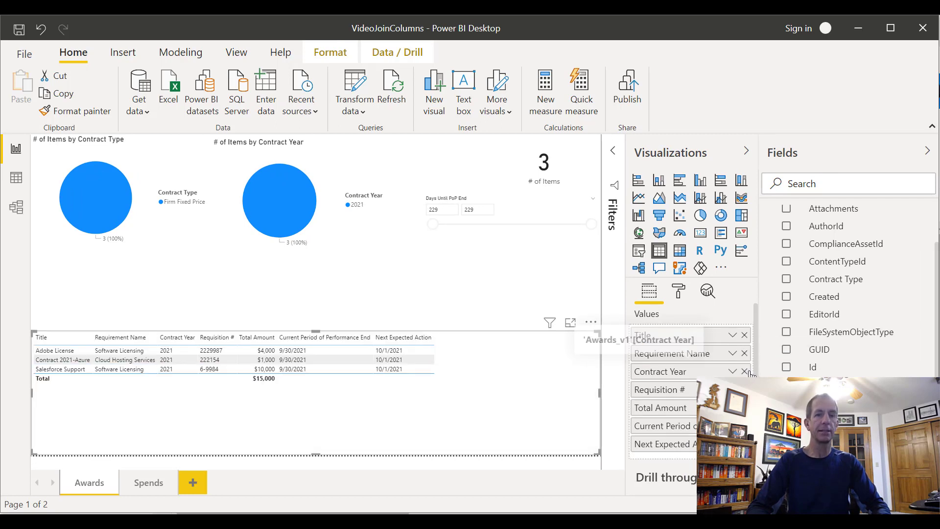
Compare the repaired Awards page table with the corresponding table in the WorkingWithLookupColumns report
key(alt+Tab)
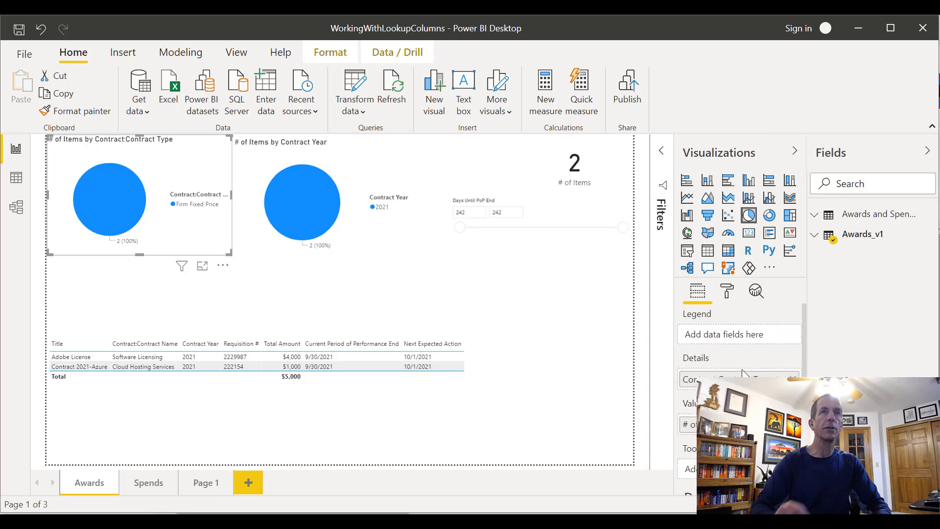
click(441, 421)
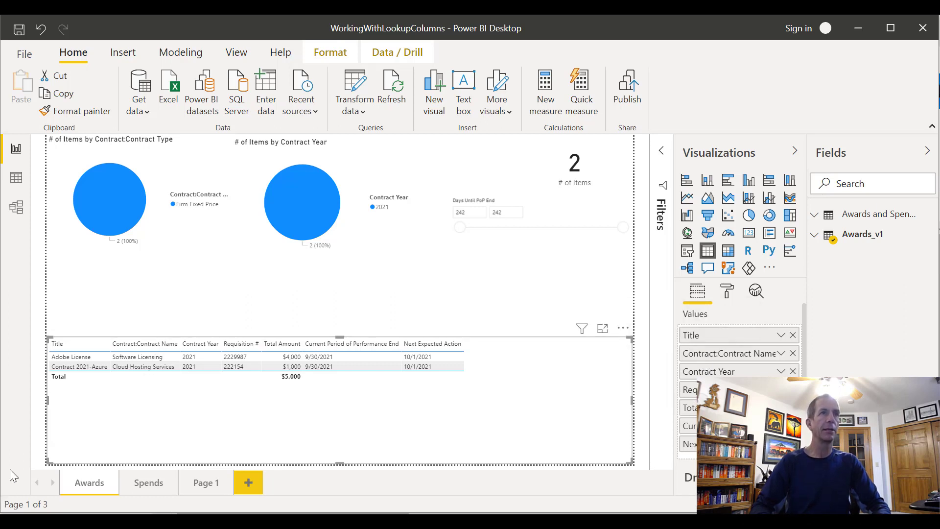
key(alt+Tab)
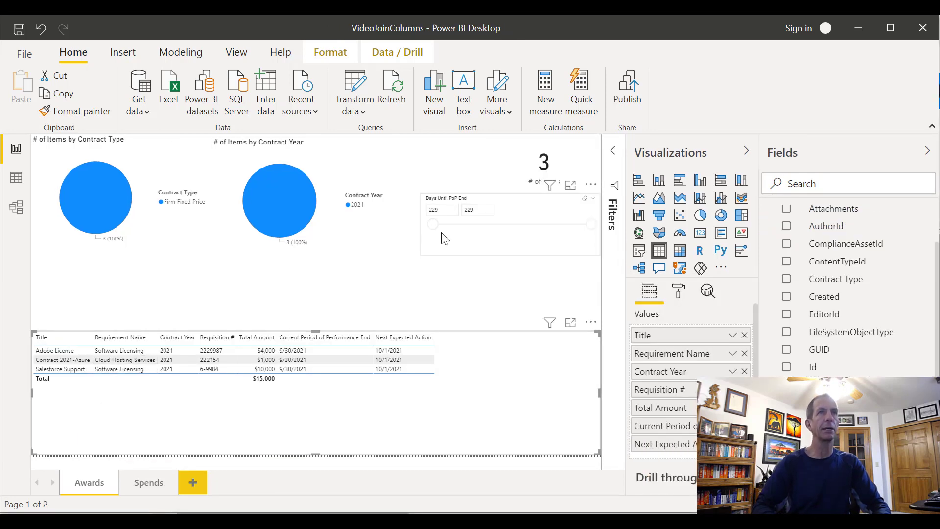
On the Spends page, check the matching WorkingWithLookupColumns page and replace the broken pie chart's Details field with Contract Type from Contracts
click(149, 484)
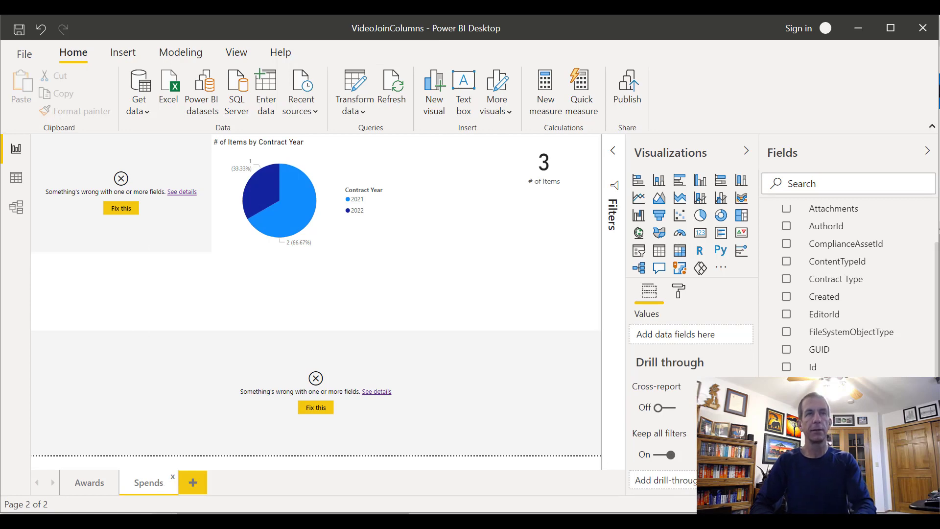
key(alt+Tab)
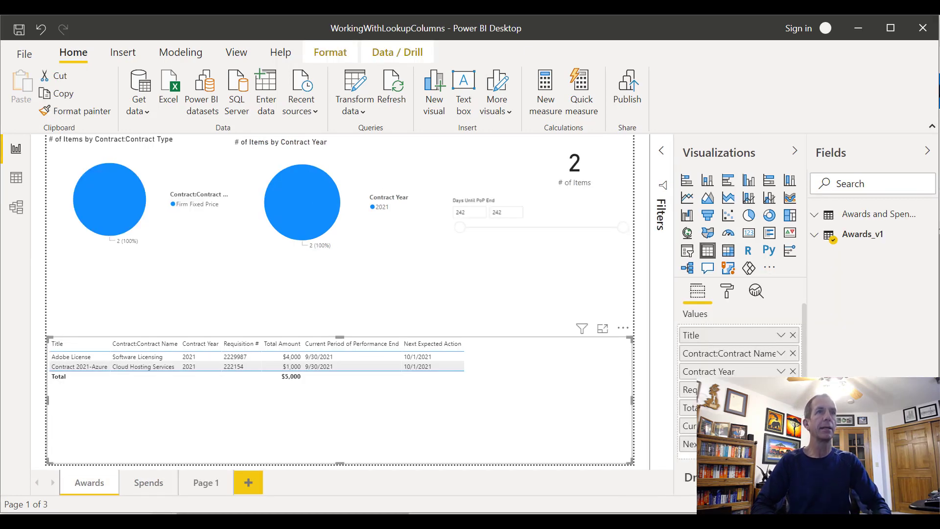
click(149, 484)
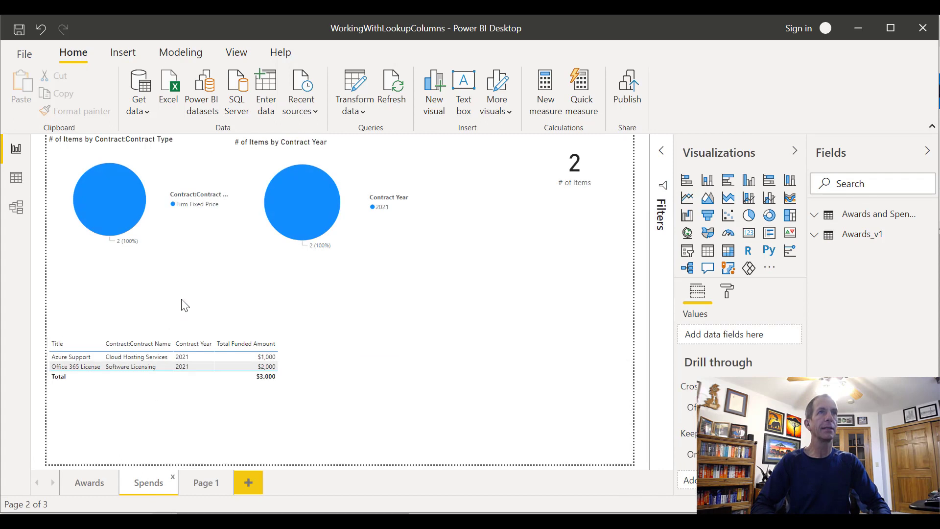
click(195, 249)
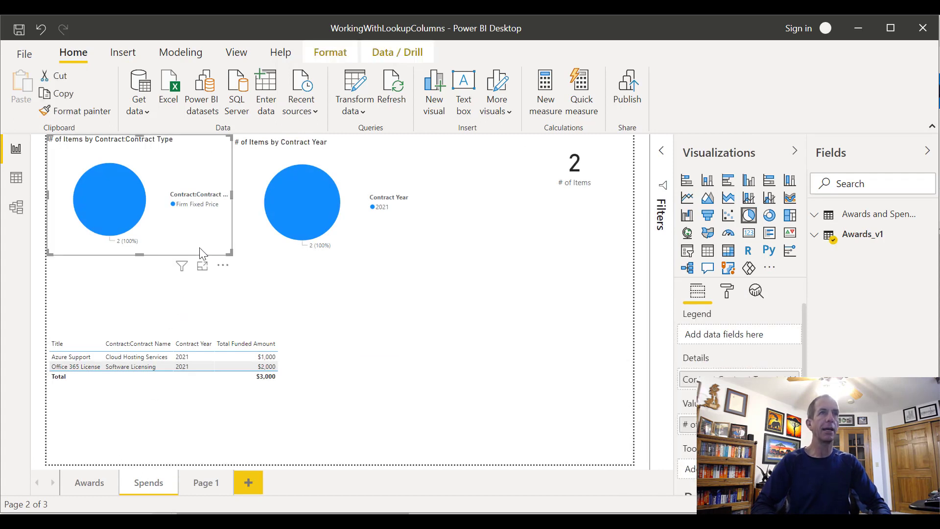
key(alt+Tab)
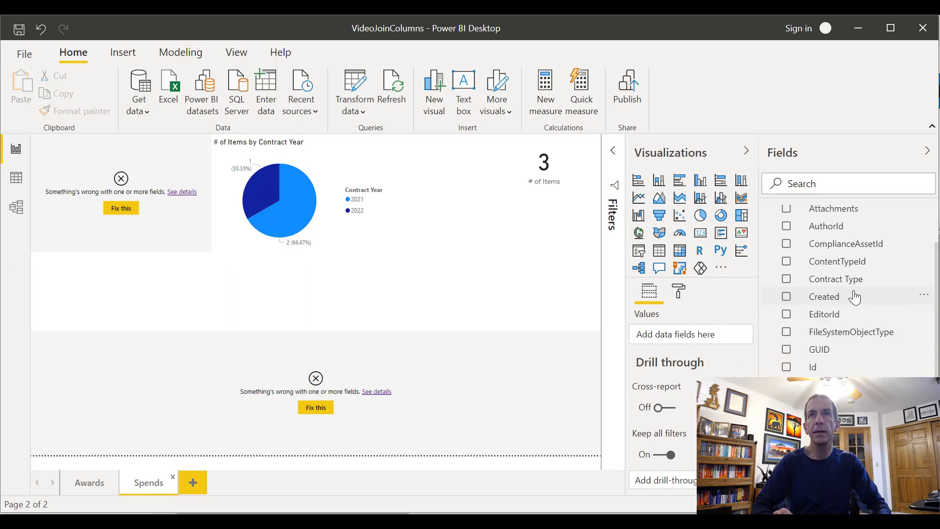
click(838, 287)
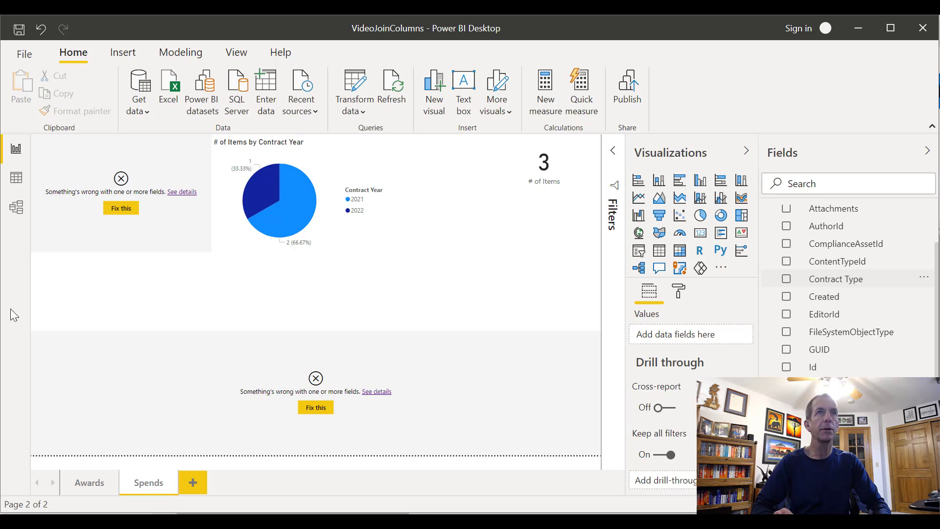
click(150, 245)
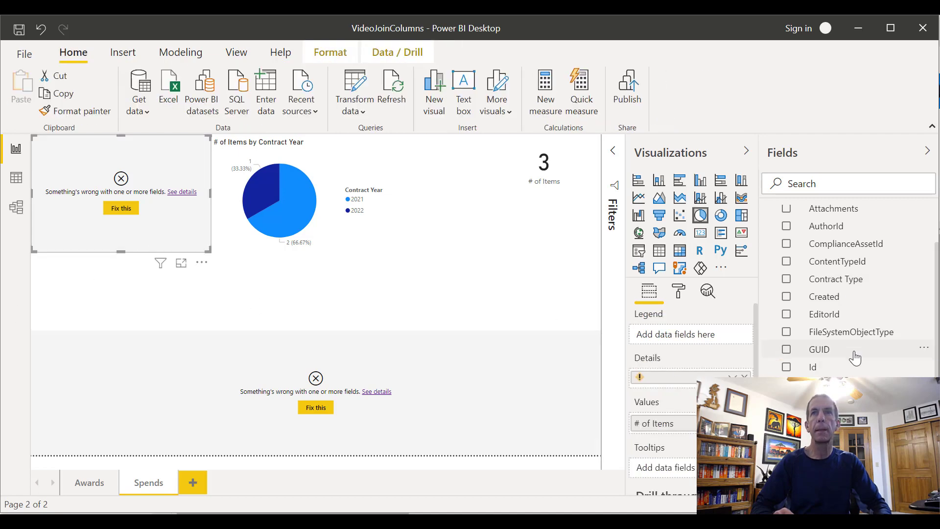
drag(832, 282, 693, 381)
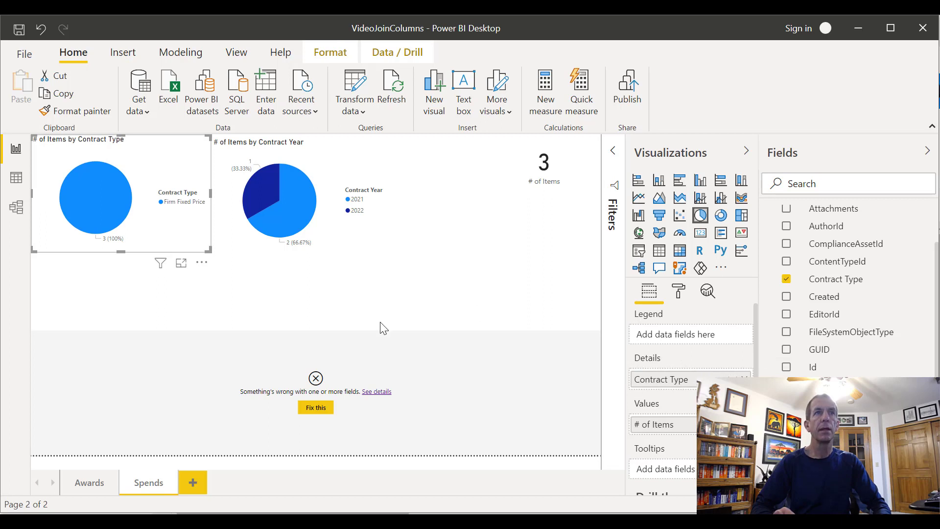
In the broken Spends table, replace the invalid field with Requirement Name from Contracts below Title, and refresh the report data
click(324, 357)
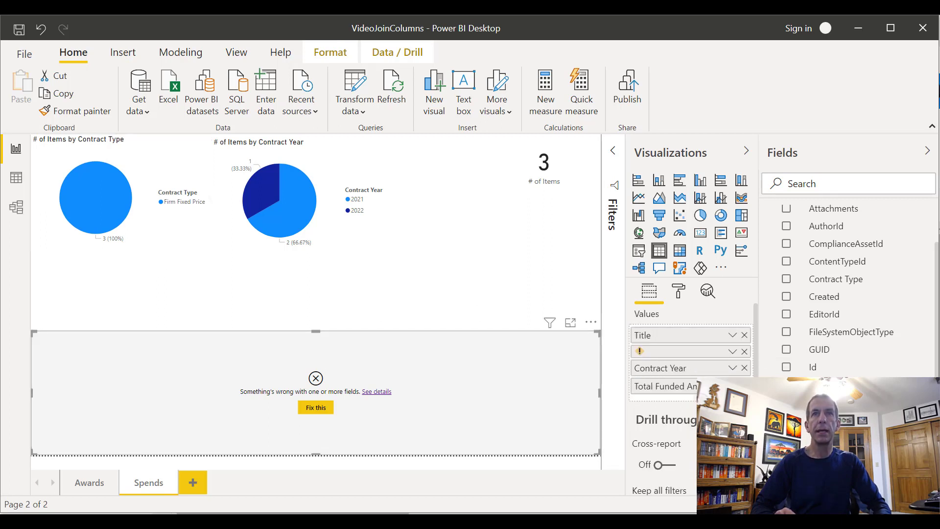
drag(783, 386, 724, 355)
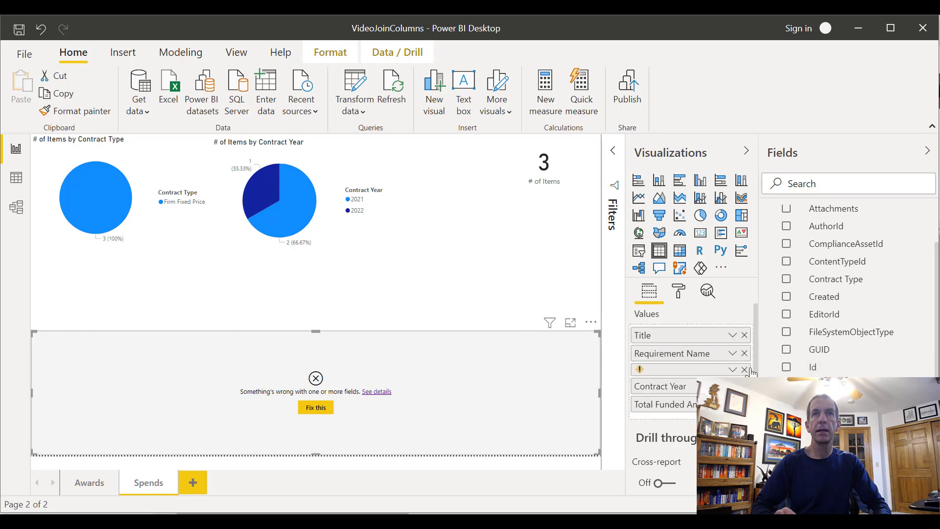
click(744, 370)
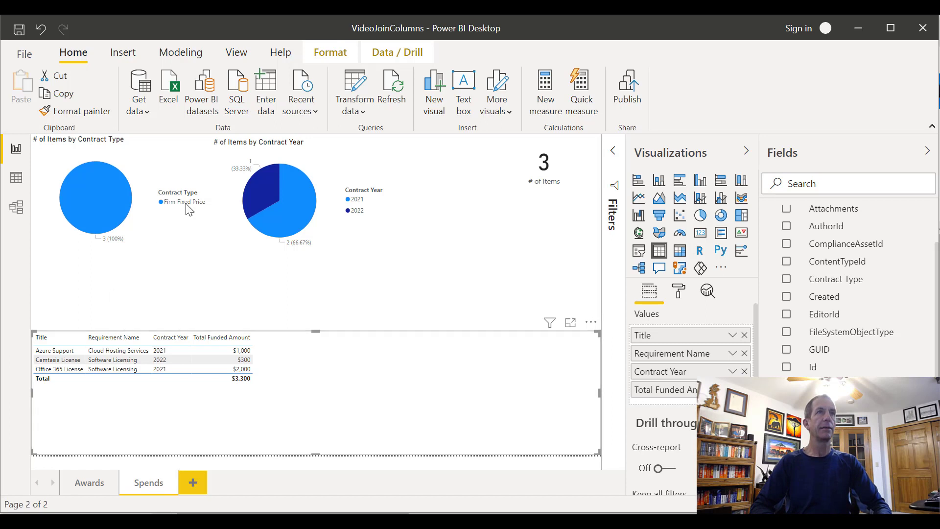
click(396, 95)
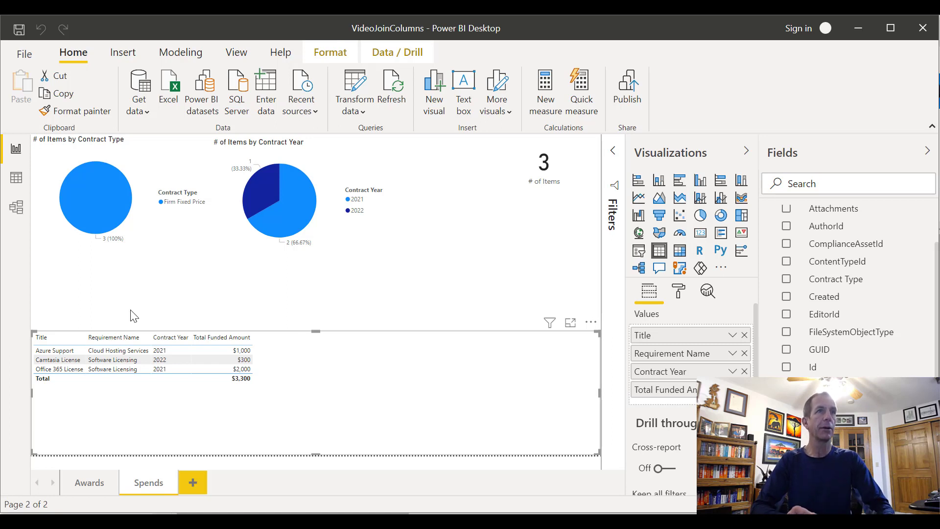
Add a new report page and place an empty table visual across the full width of its lower part
click(193, 484)
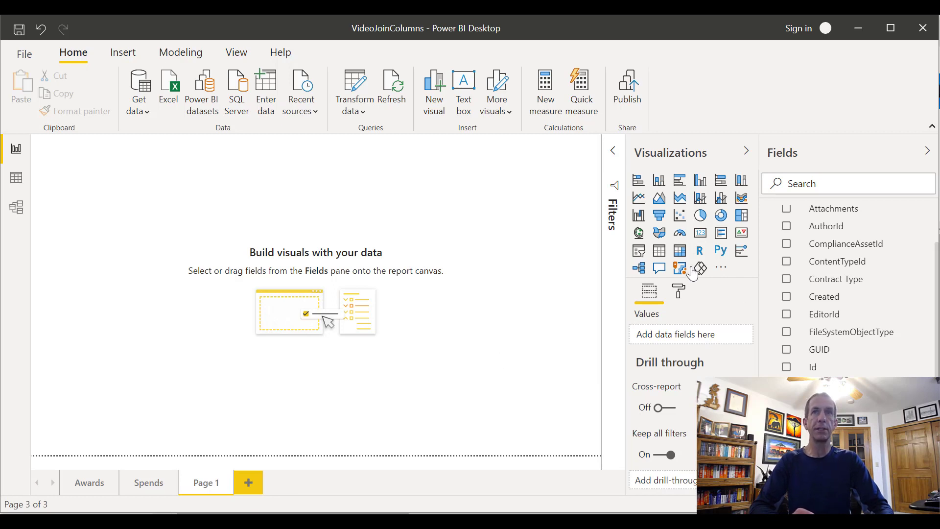
click(659, 258)
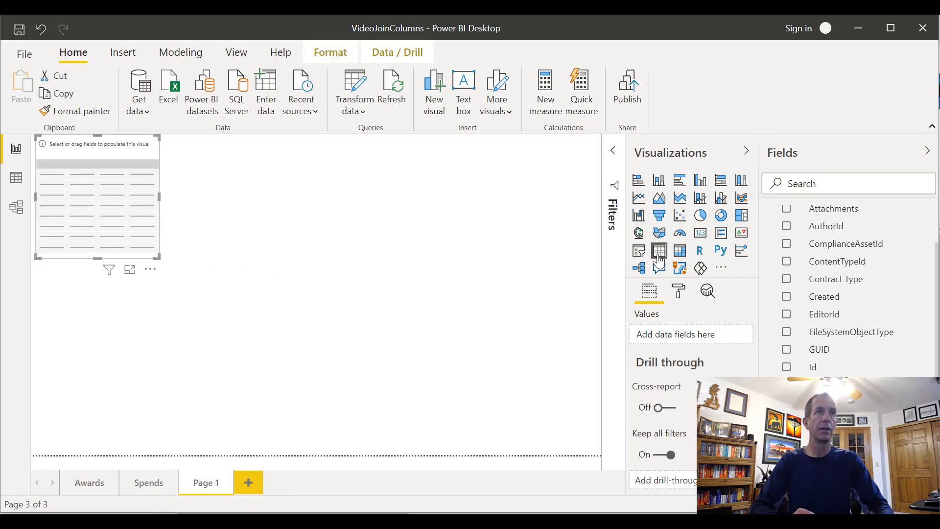
drag(102, 151, 95, 345)
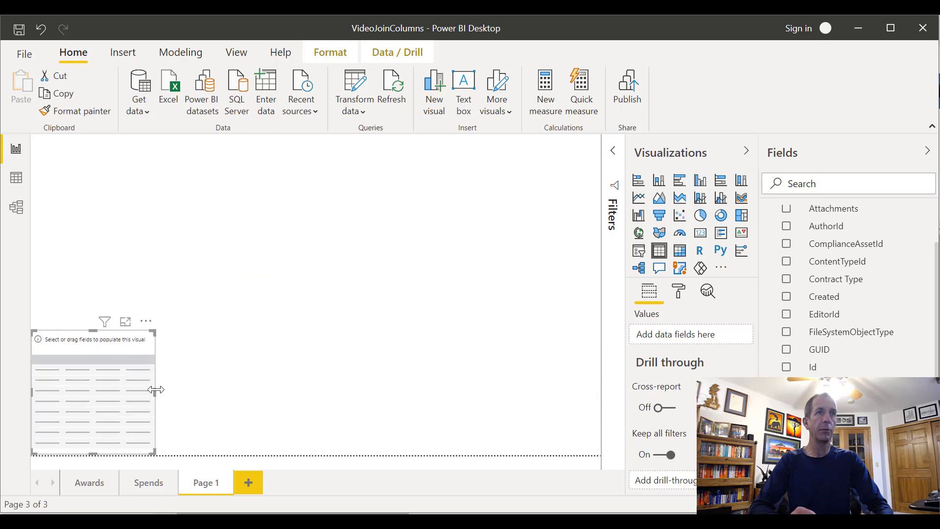
drag(155, 390, 599, 392)
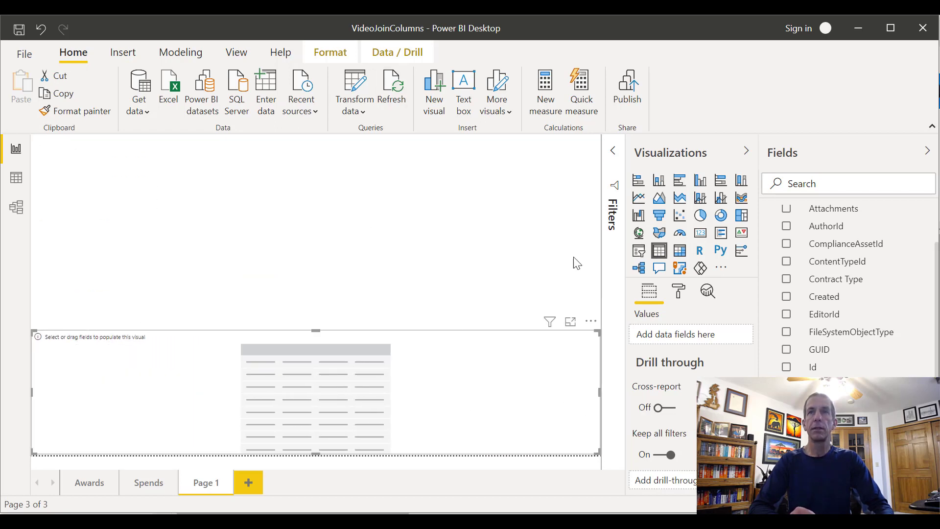
Fill the new table with Requirement Name, Requesting Office, Representative and Contract Type from the Contracts table, in that order
scroll(838, 289, up, 2)
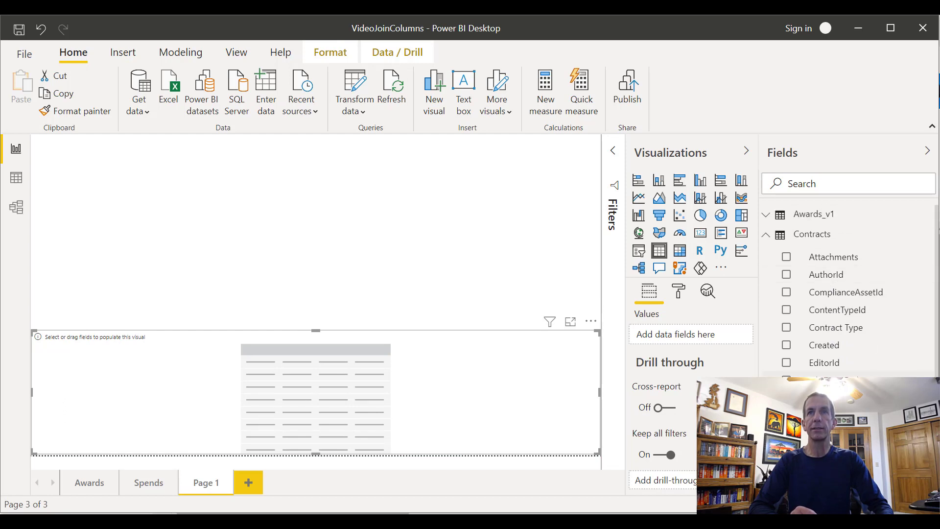
scroll(850, 290, down, 2)
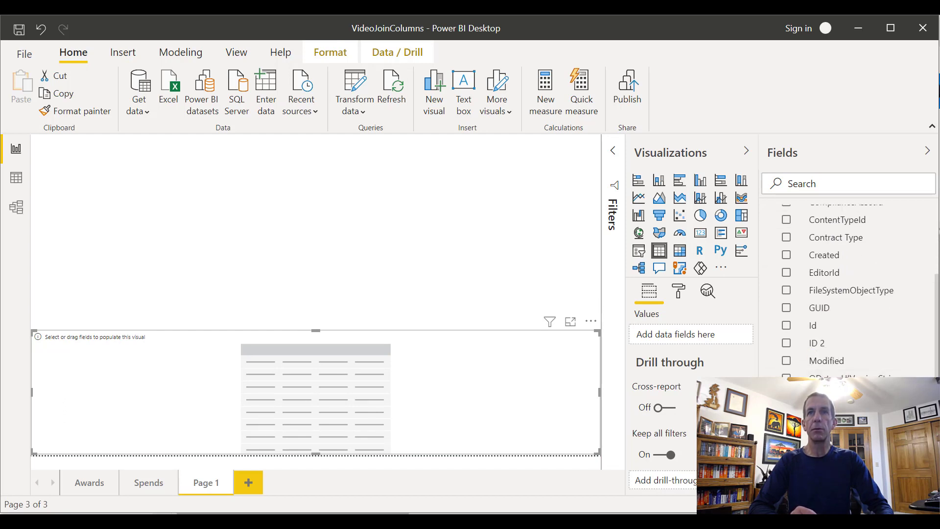
drag(772, 355, 740, 340)
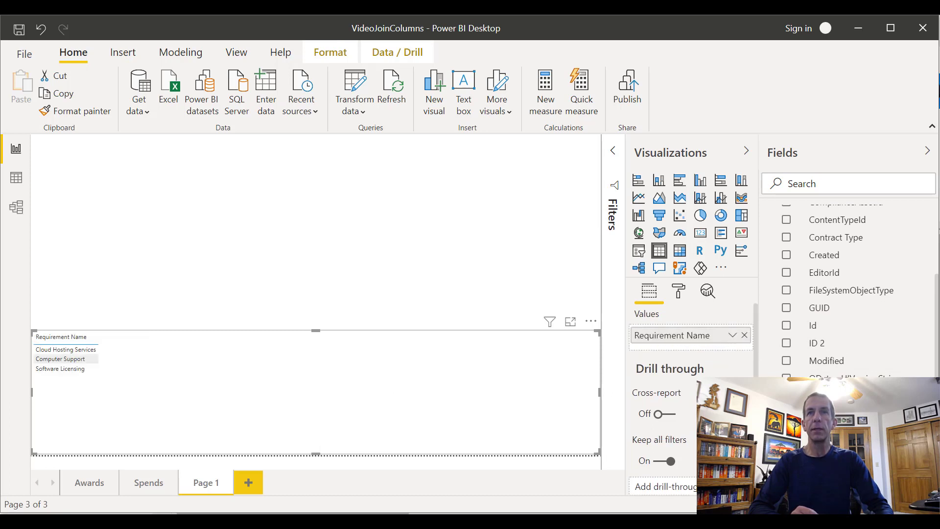
drag(784, 387, 742, 353)
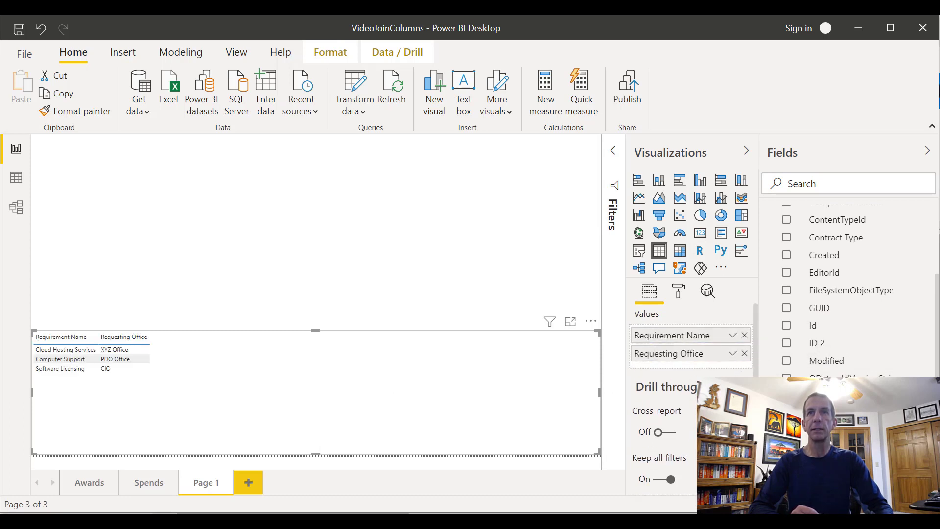
drag(788, 384, 690, 367)
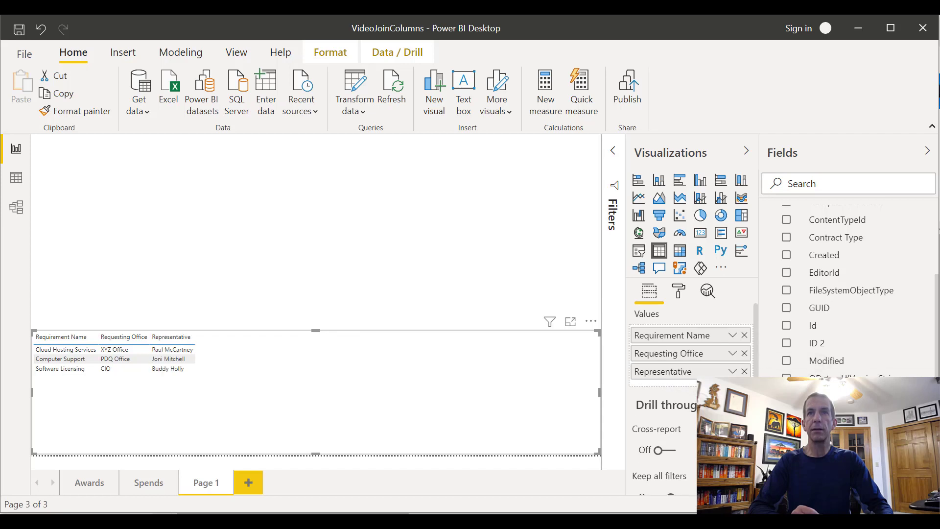
scroll(852, 279, up, 3)
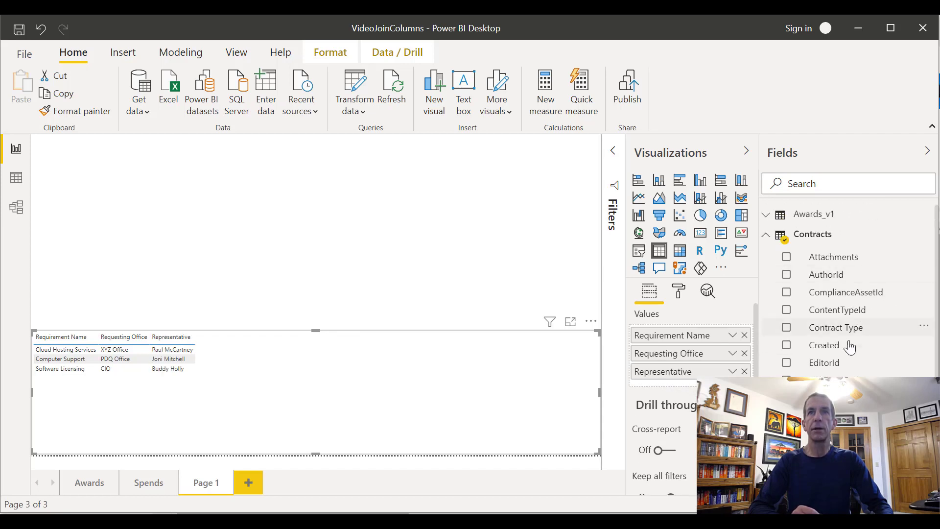
drag(850, 328, 671, 382)
scroll(852, 360, down, 3)
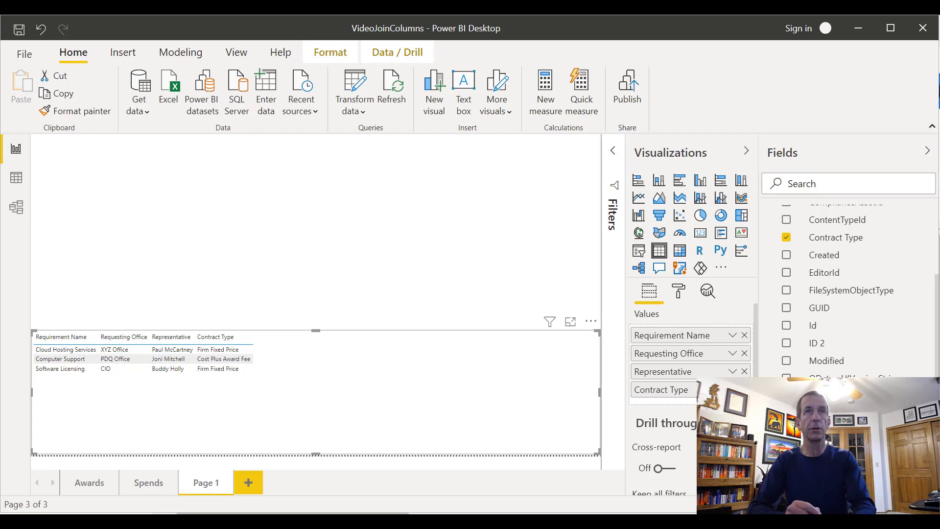
Switch to the SharePoint Samples site in the browser and review the columns of the Contracts list
key(alt+Tab)
key(alt+Tab)
key(alt+Tab)
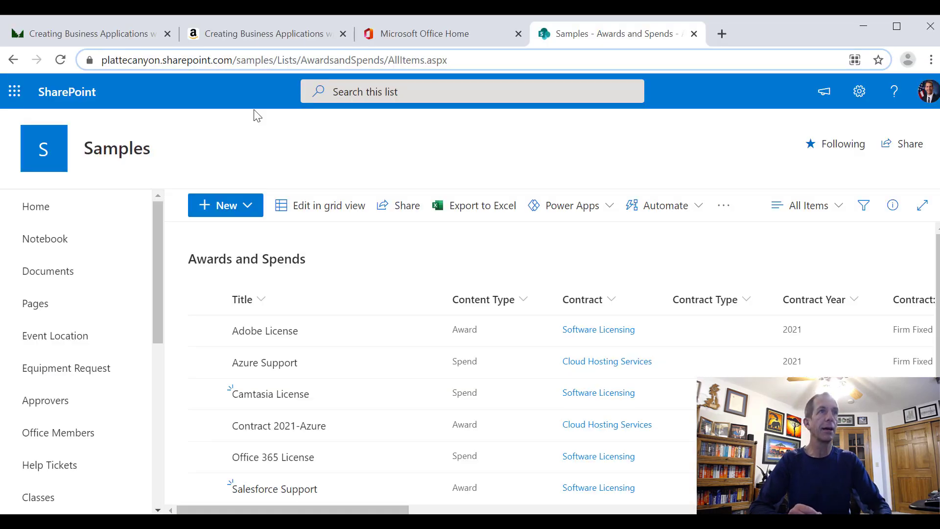
scroll(66, 392, down, 6)
scroll(71, 436, down, 2)
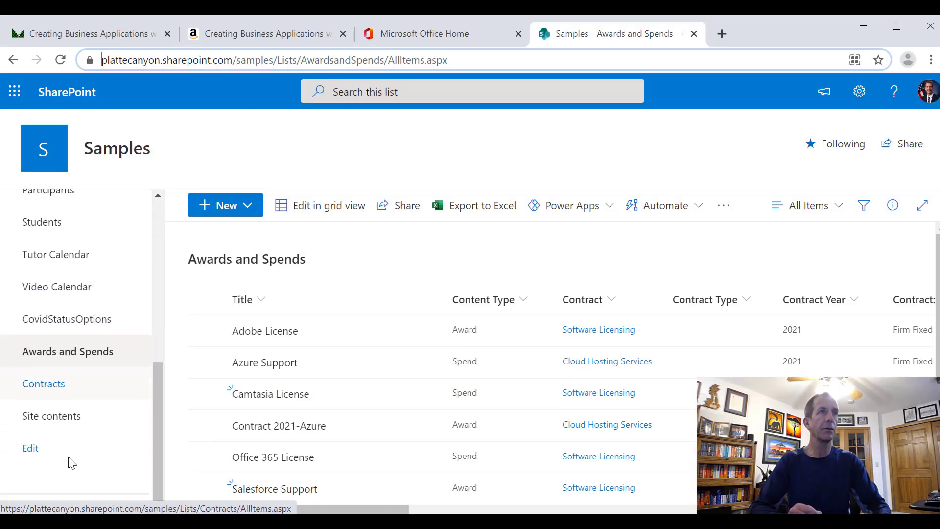
click(56, 386)
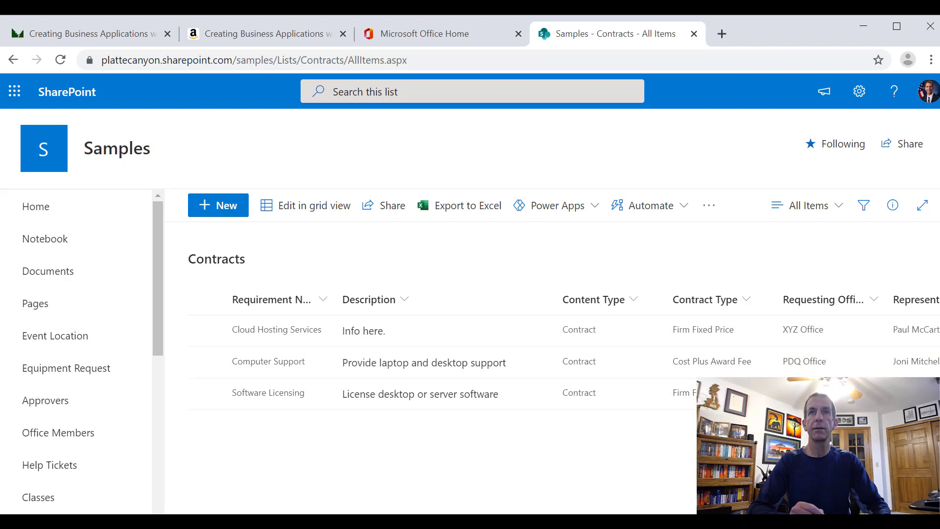
scroll(572, 506, right, 5)
scroll(573, 506, left, 4)
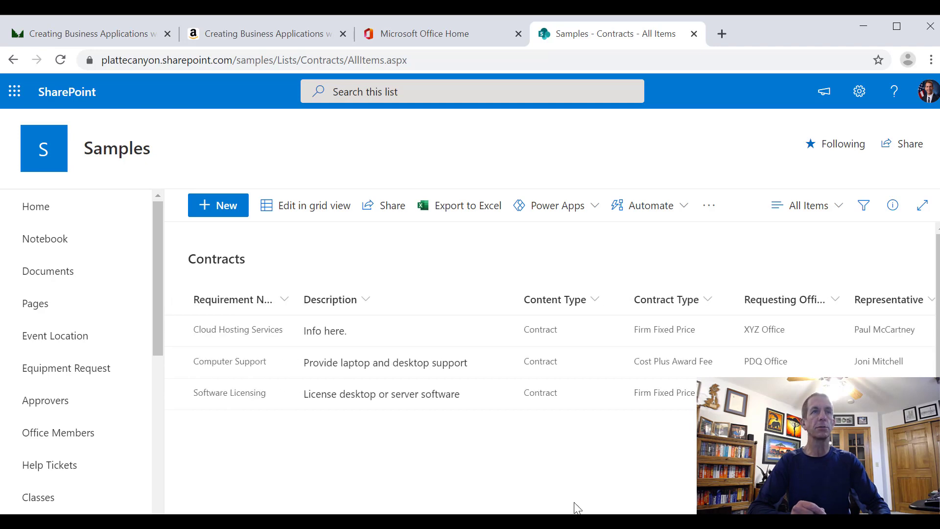
Back in the VideoJoinColumns report in Power BI Desktop, add the Contracts Title field to the table directly below Requirement Name
key(alt+Tab)
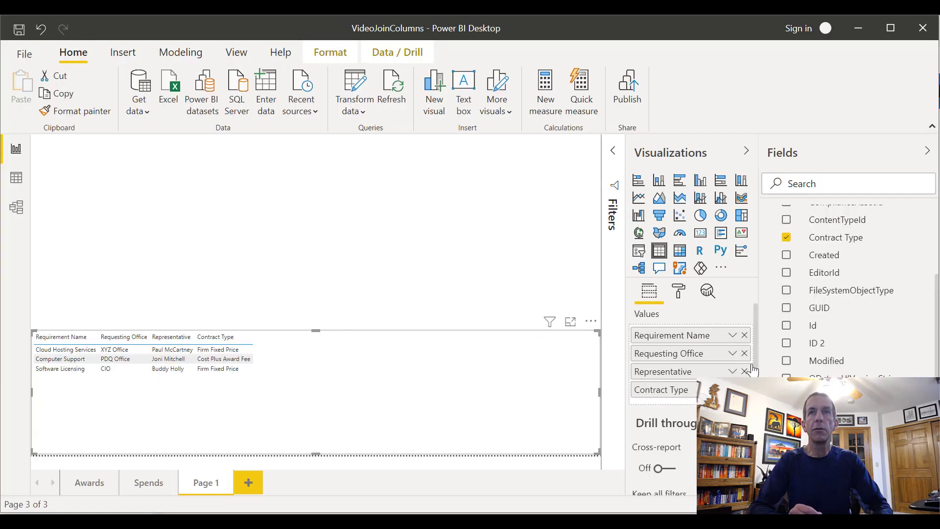
scroll(849, 288, up, 3)
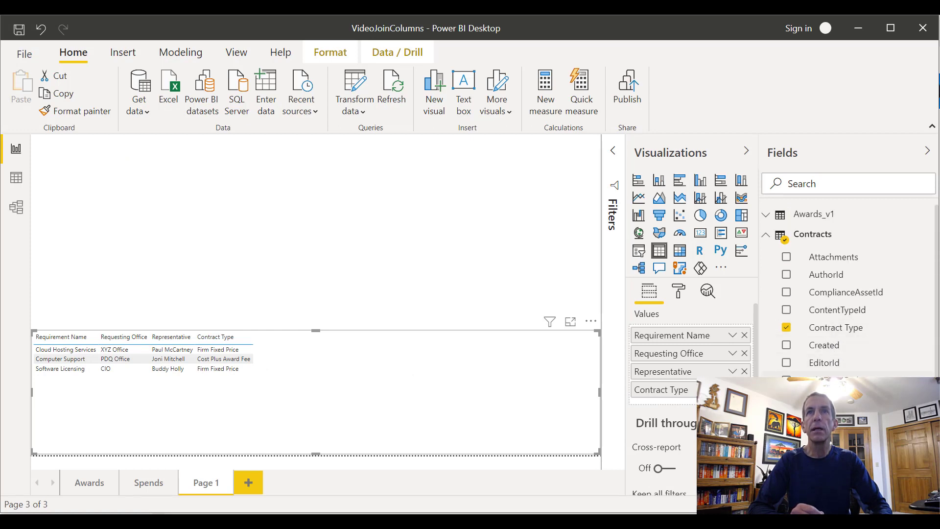
scroll(849, 289, down, 3)
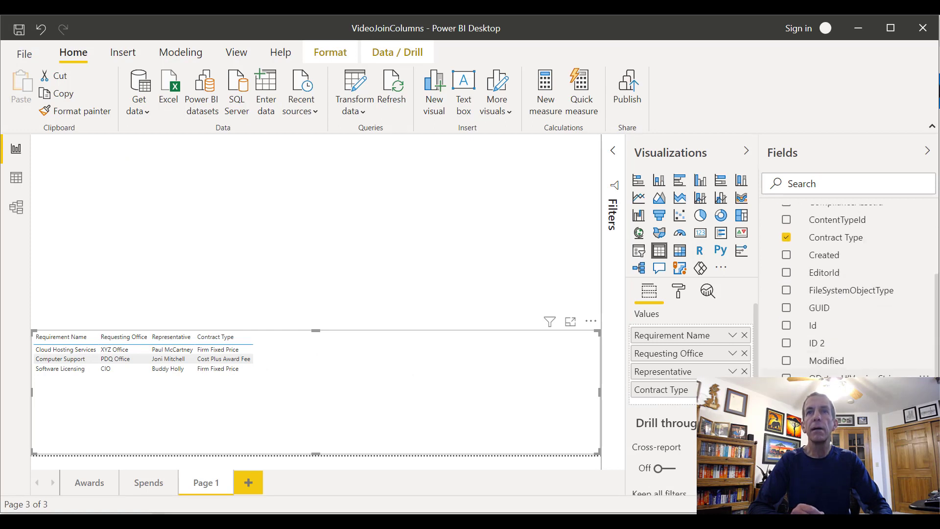
scroll(849, 289, up, 3)
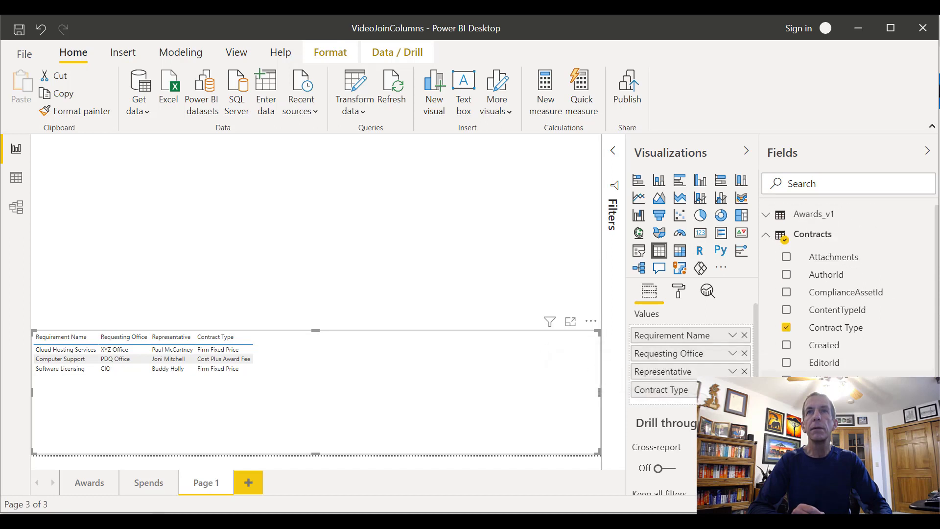
scroll(850, 289, down, 3)
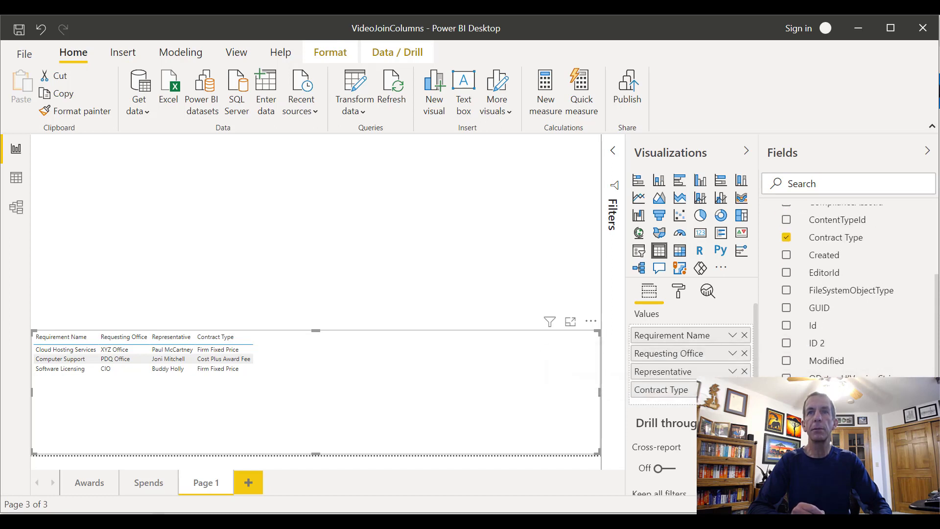
drag(817, 479, 703, 349)
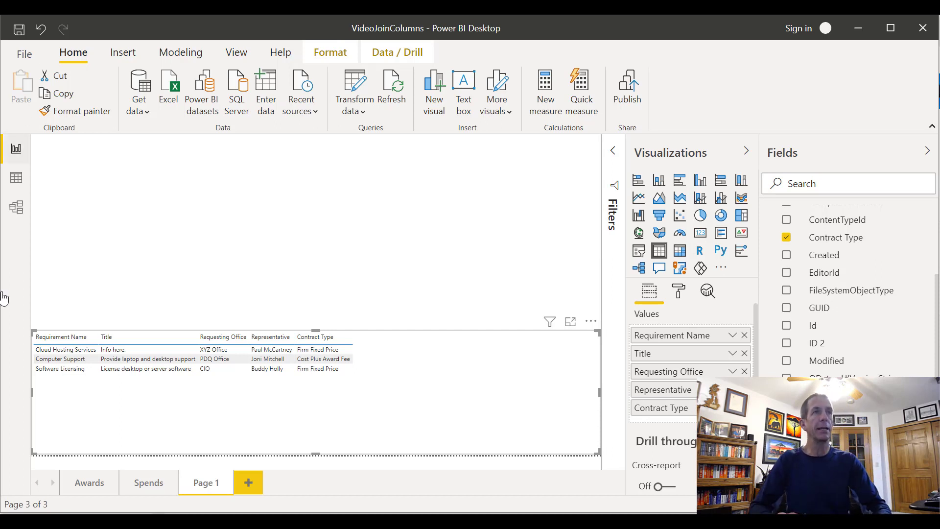
Add an empty pie chart above the table, narrowed to just over a third of the page width and extended down to the table
click(111, 285)
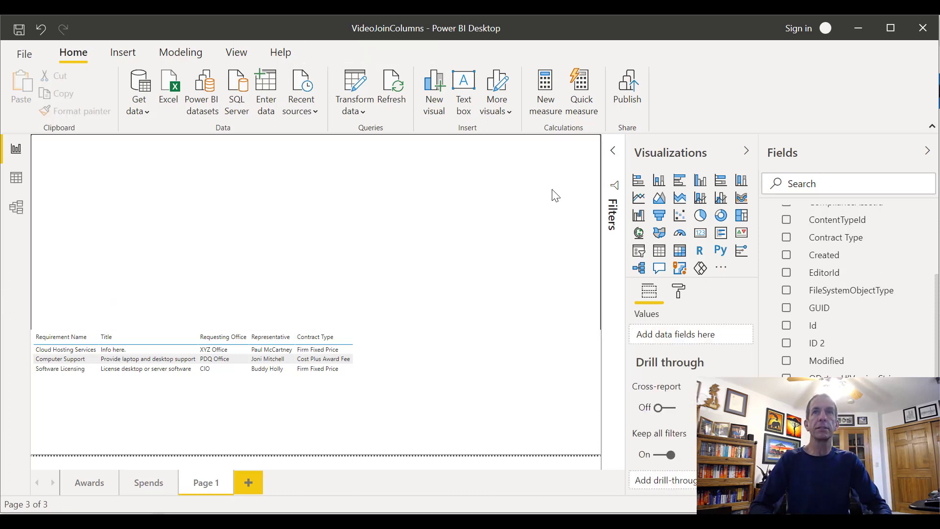
click(699, 219)
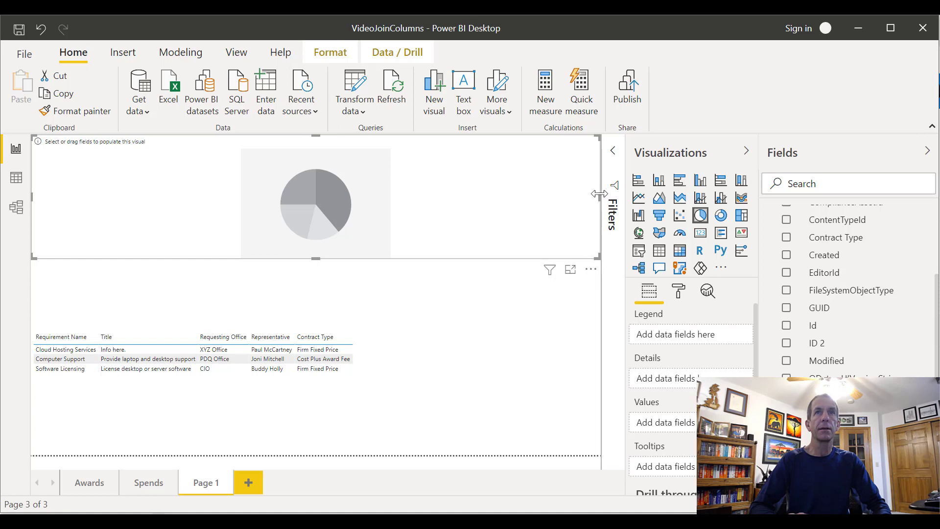
drag(598, 194, 247, 212)
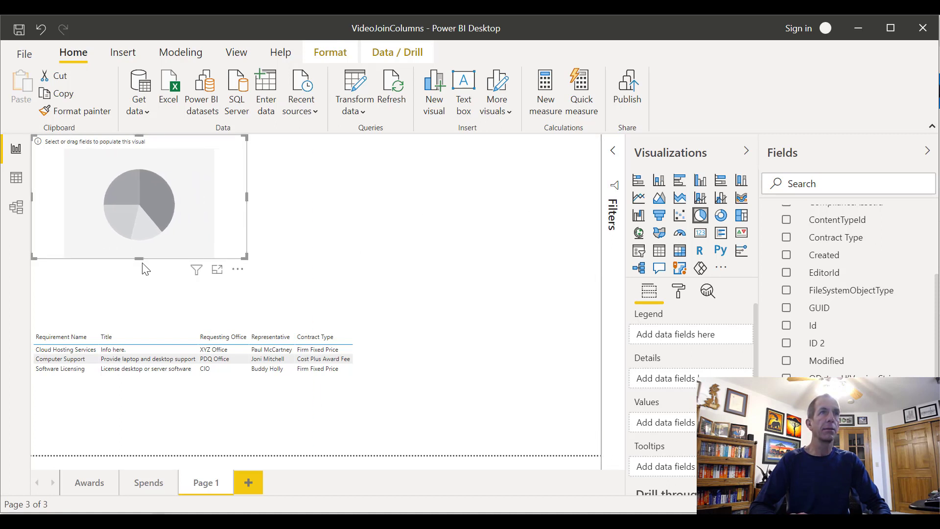
drag(140, 259, 147, 333)
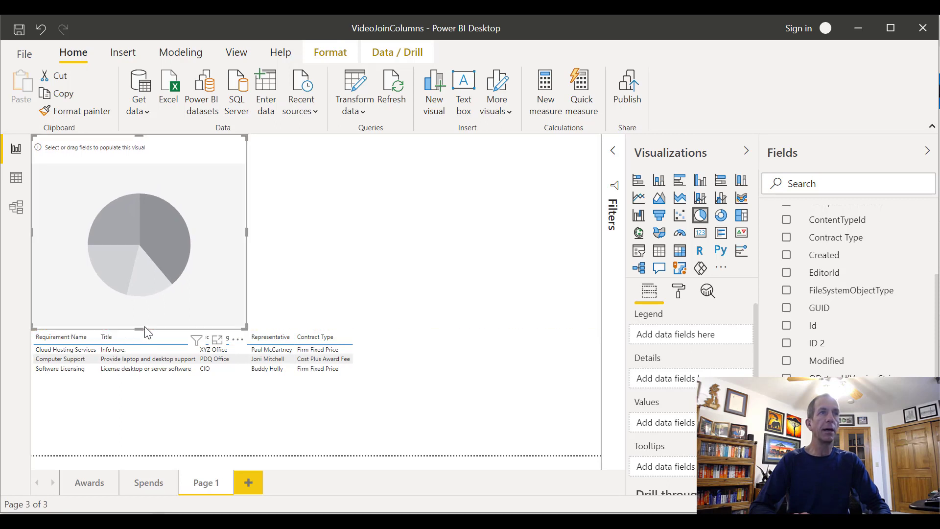
click(381, 278)
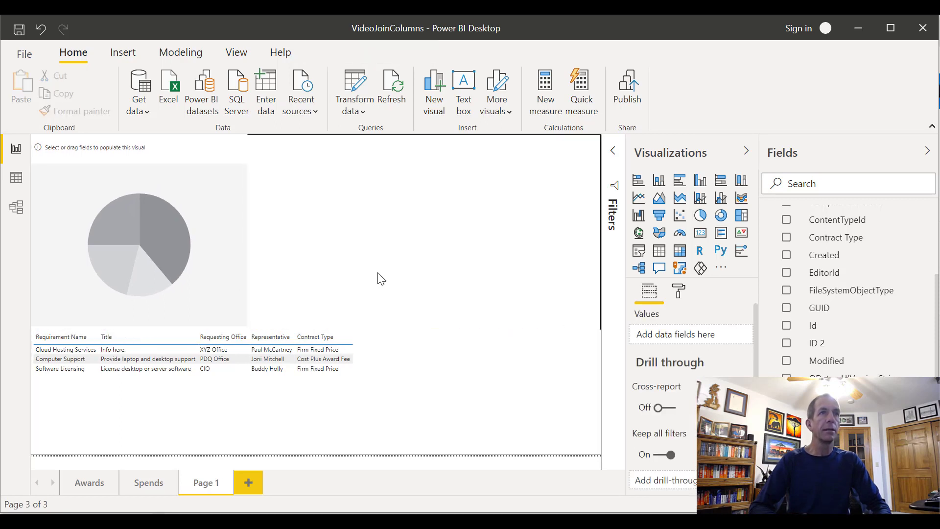
Set the pie chart's details to Requesting Office and its values to the count of Id from Contracts
click(216, 243)
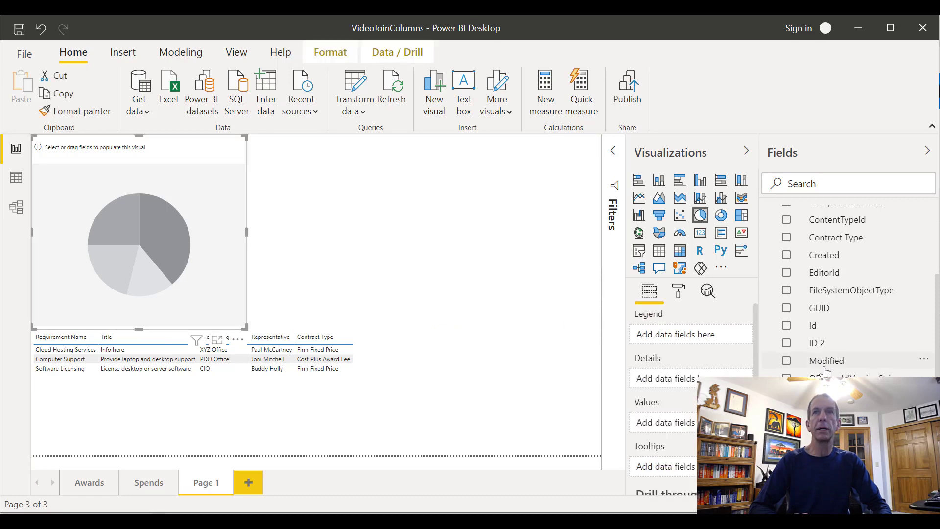
drag(697, 379, 686, 380)
drag(797, 335, 705, 424)
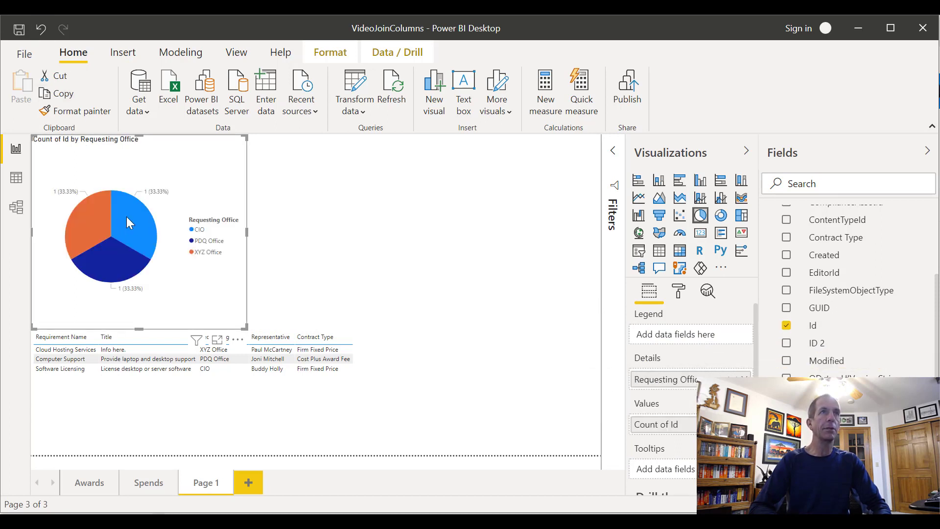
mouse_move(111, 256)
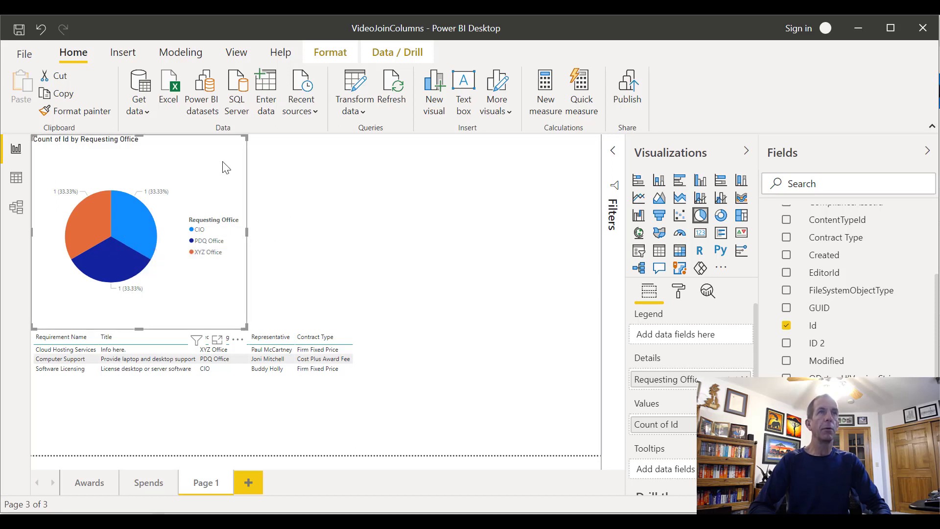
Duplicate the Requesting Office pie chart and place the copy directly to the right of the original
key(ctrl+c)
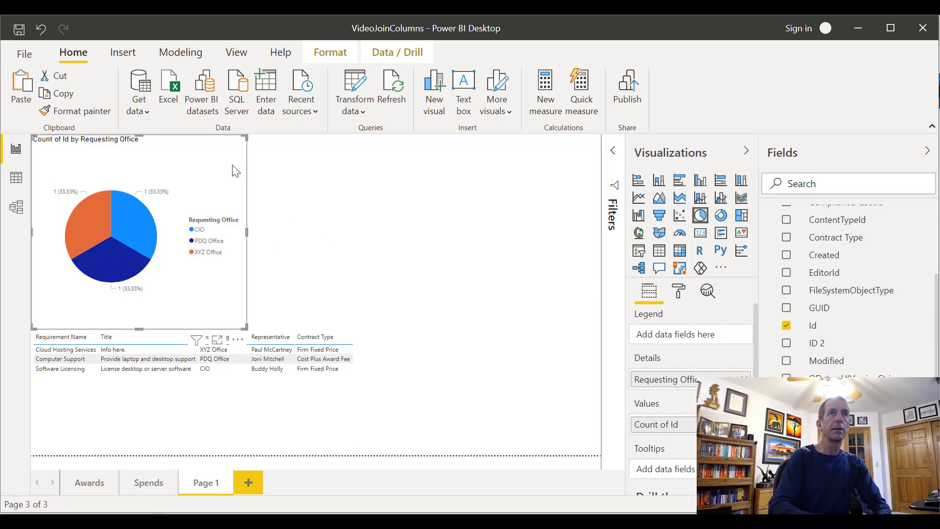
key(ctrl+v)
drag(199, 168, 416, 137)
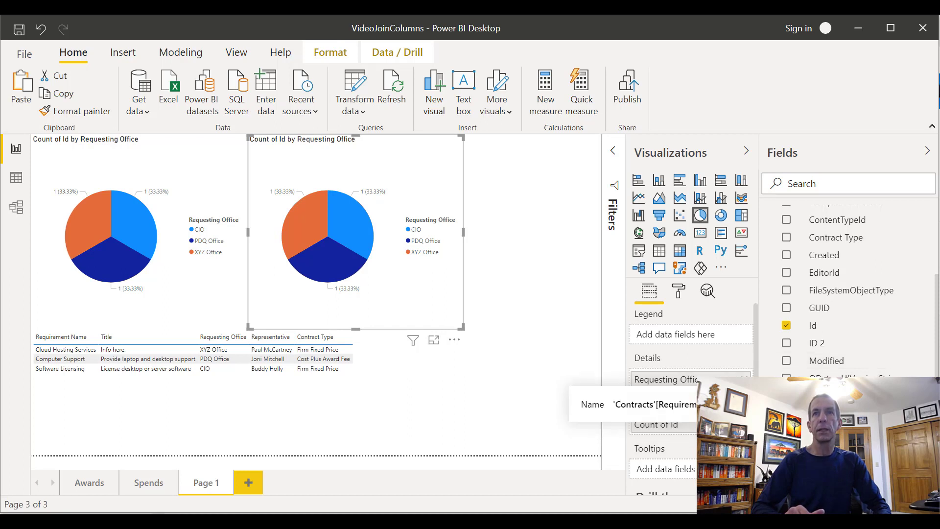
Replace the duplicated pie chart's details with the Contracts Representative field and cross-filter the page by its light blue slice
drag(855, 397, 663, 380)
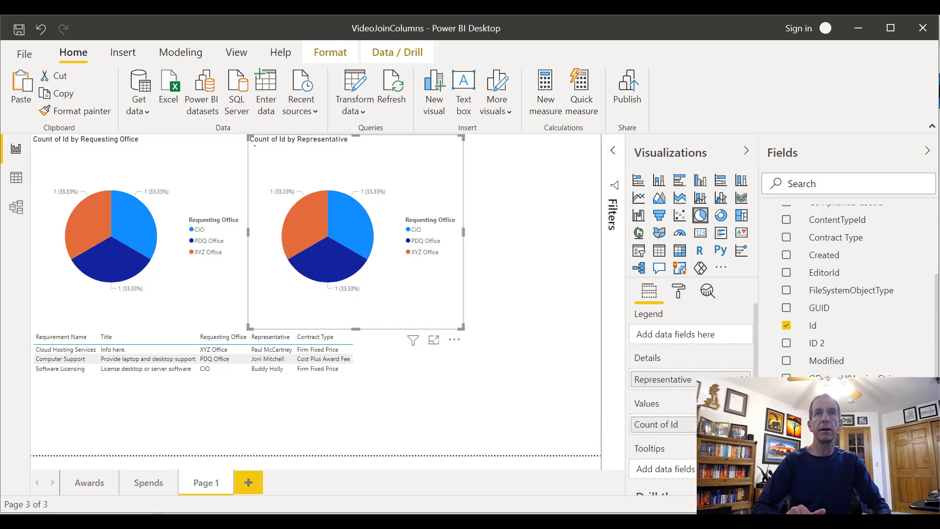
click(348, 226)
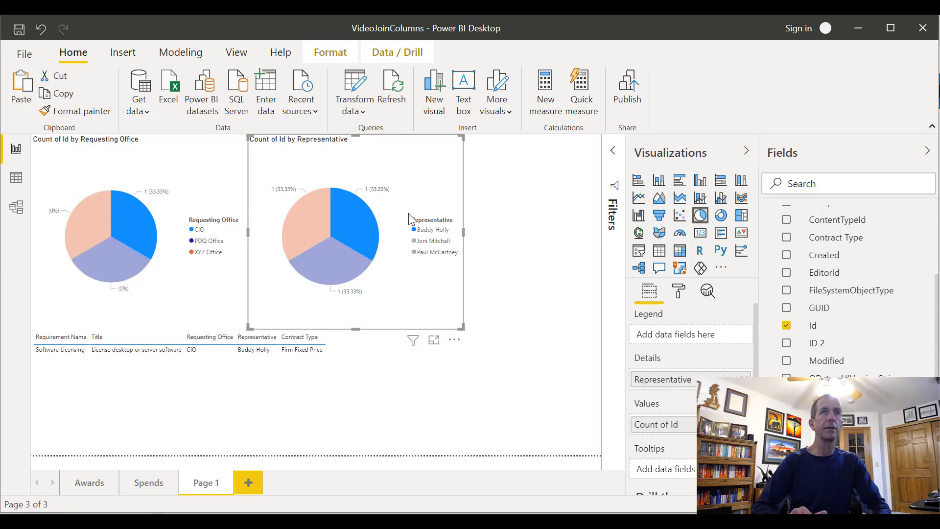
click(491, 215)
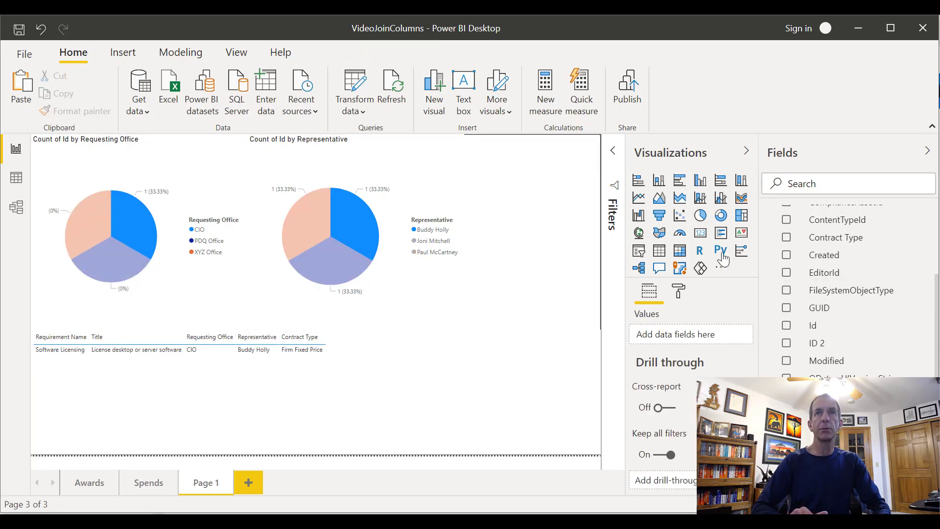
Add a card beside the Representative pie chart showing the count of Id from Contracts
click(701, 234)
drag(883, 348, 700, 334)
click(732, 341)
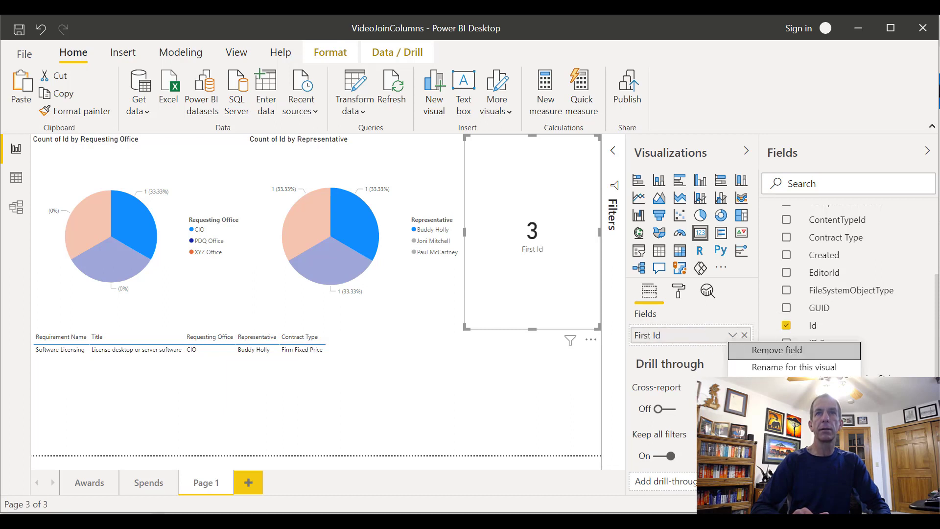
click(762, 437)
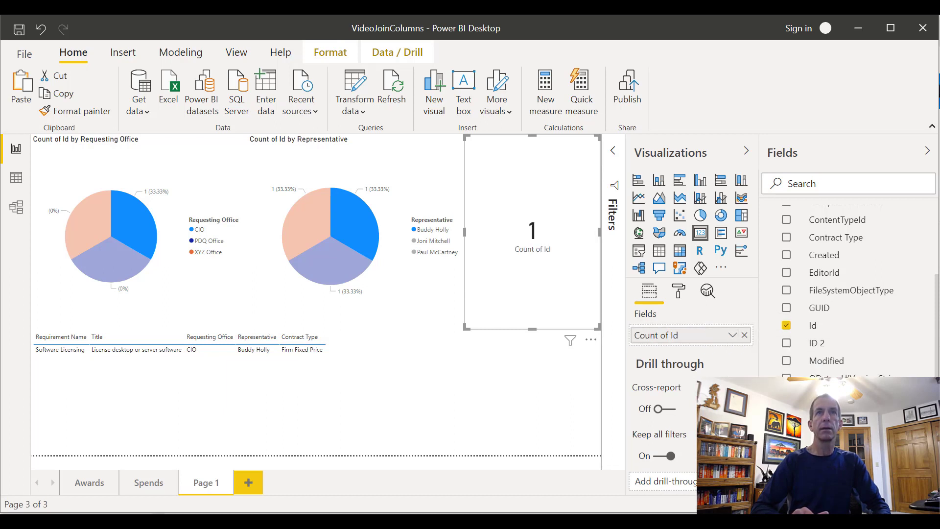
click(731, 337)
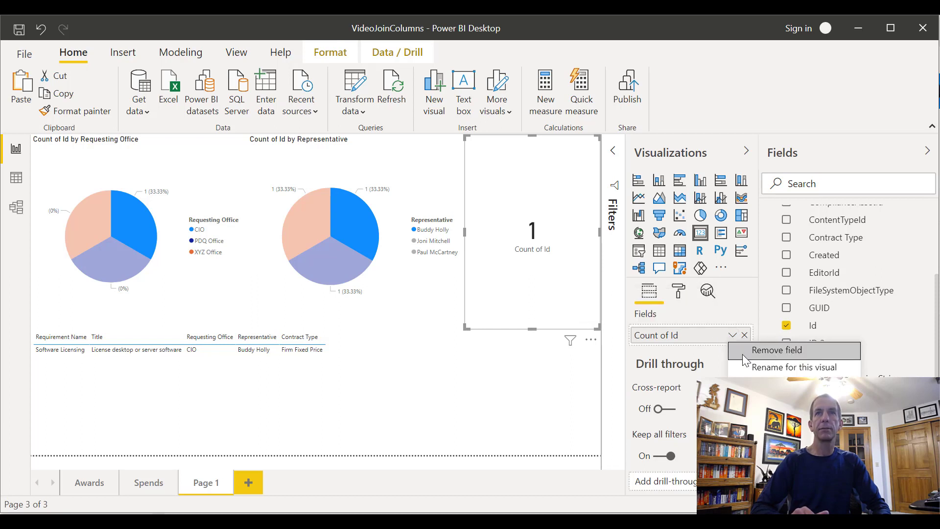
click(756, 431)
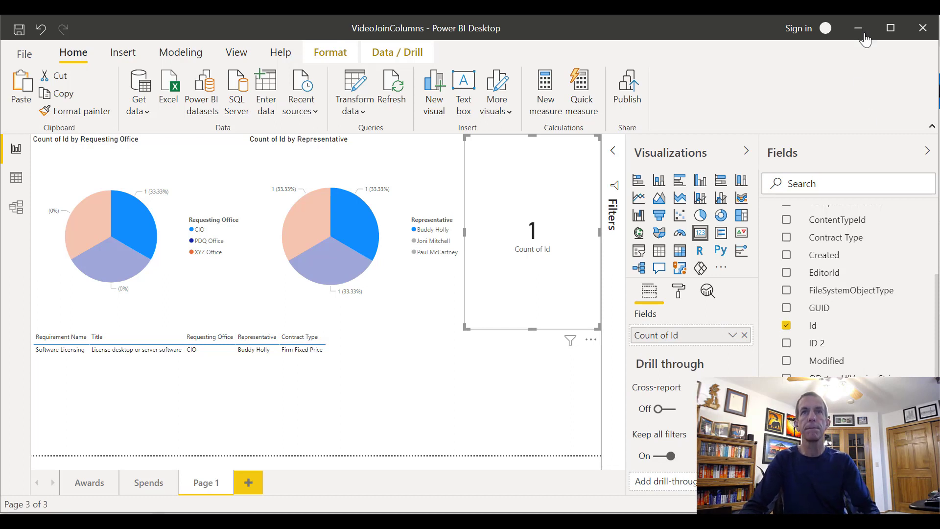
Rename the card's Count of Id field for this visual as "# of items"
click(732, 337)
click(744, 364)
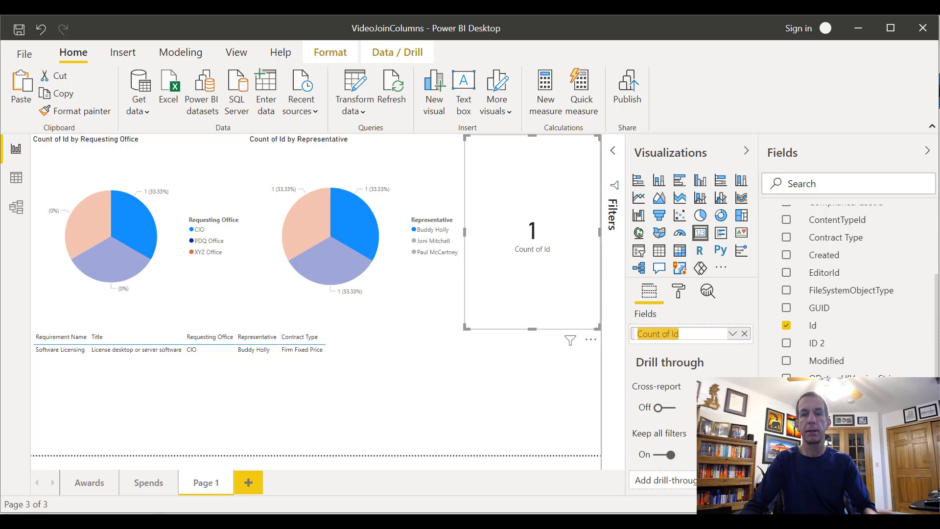
text(#)
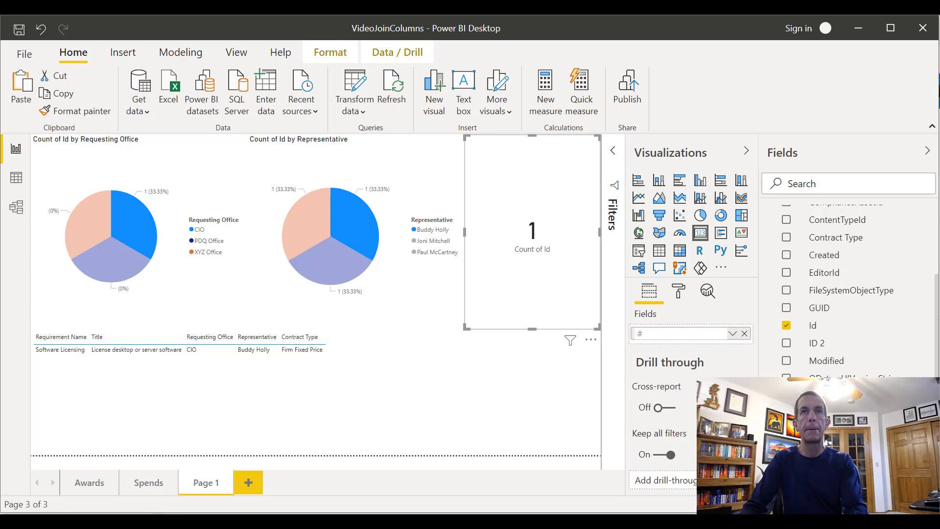
text( of items)
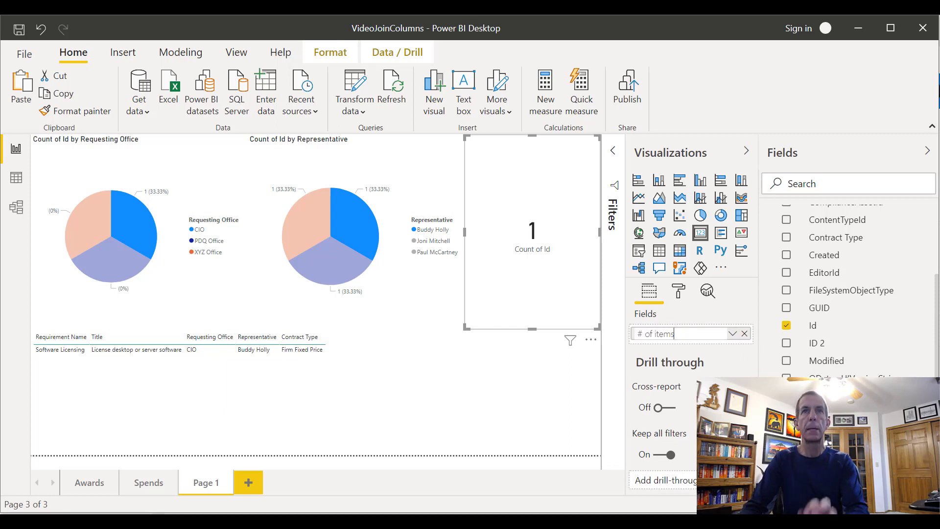
key(Return)
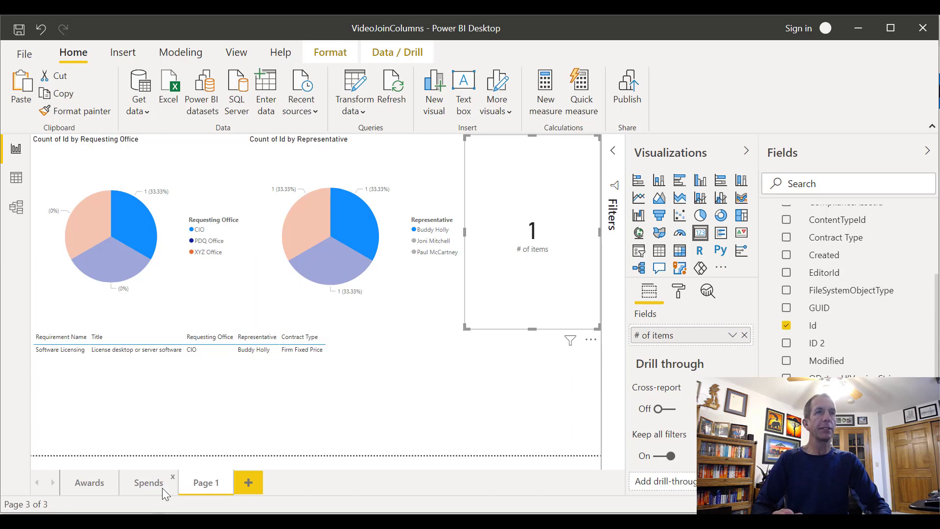
Rename report page Page 1 as Contracts
right_click(194, 488)
click(220, 437)
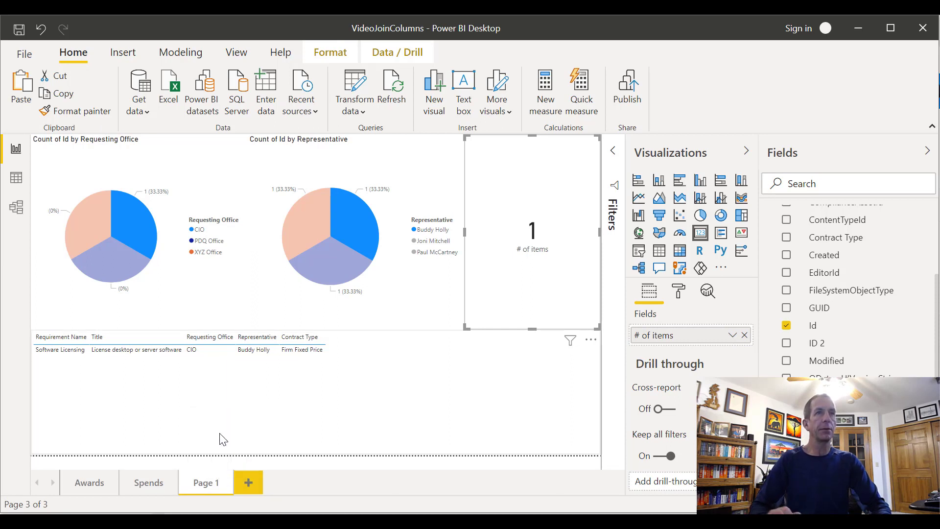
text(Co)
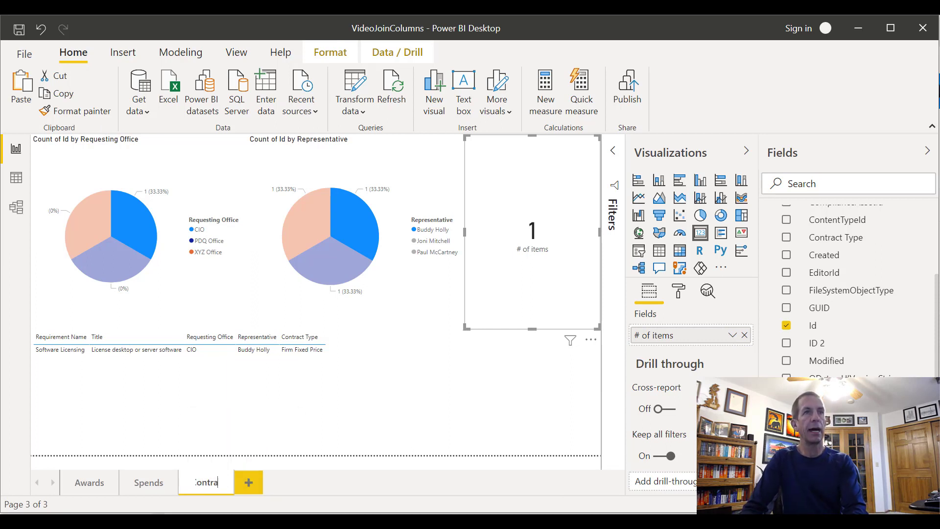
text(ntracts)
key(Return)
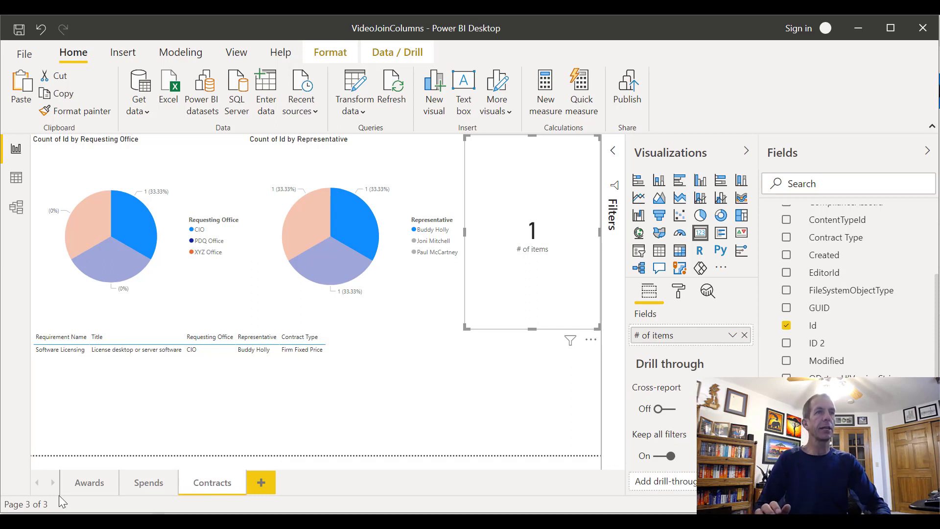
Review the Awards, Spends and Contracts report pages and return to Awards
click(85, 486)
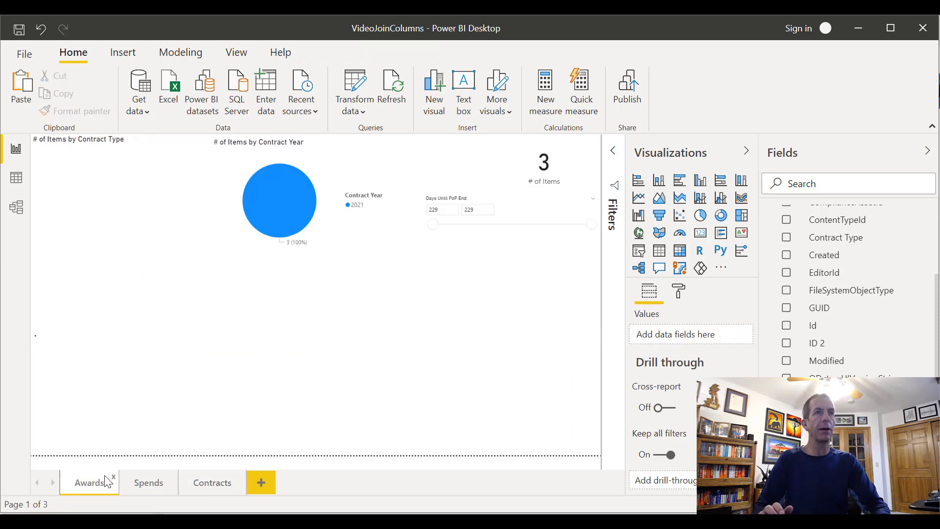
click(137, 474)
click(223, 485)
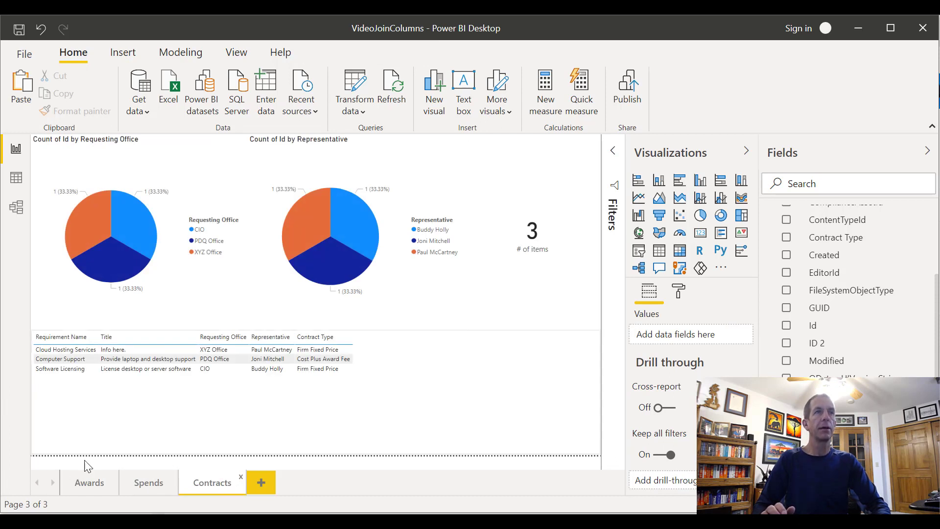
click(93, 482)
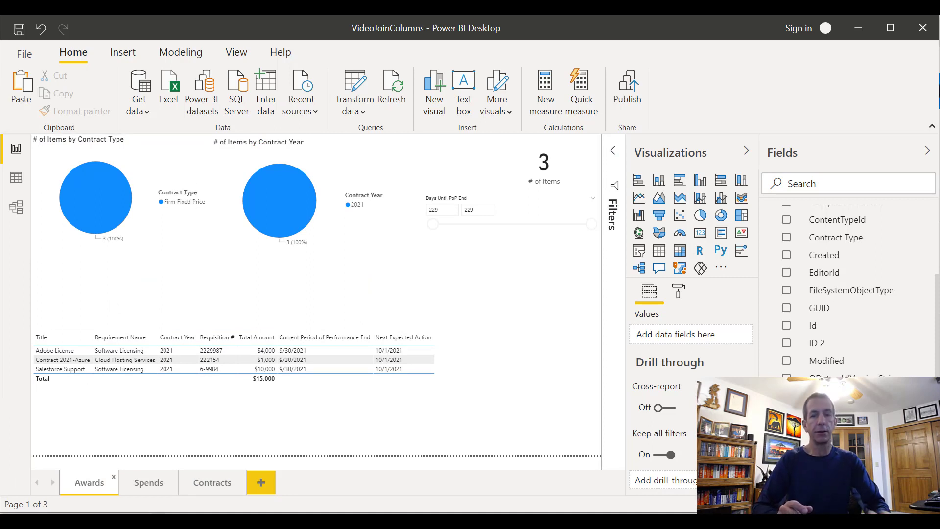
Switch to the SharePoint Samples site in the browser and open the Awards and Spends list
key(alt+Tab)
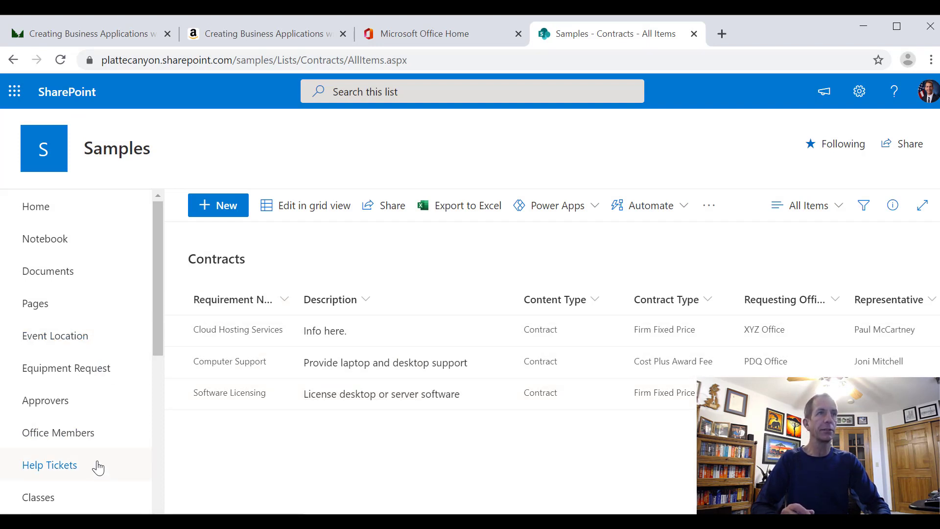
scroll(94, 465, down, 3)
scroll(84, 451, down, 4)
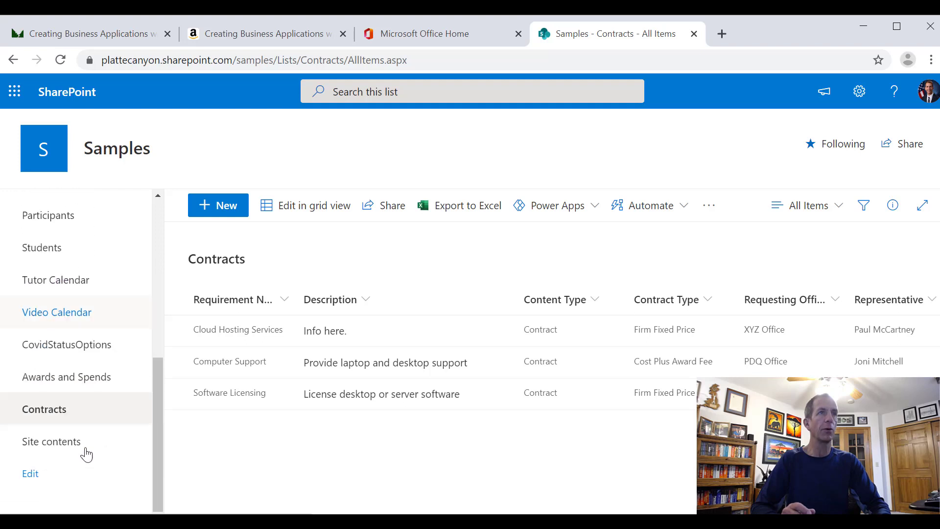
click(63, 363)
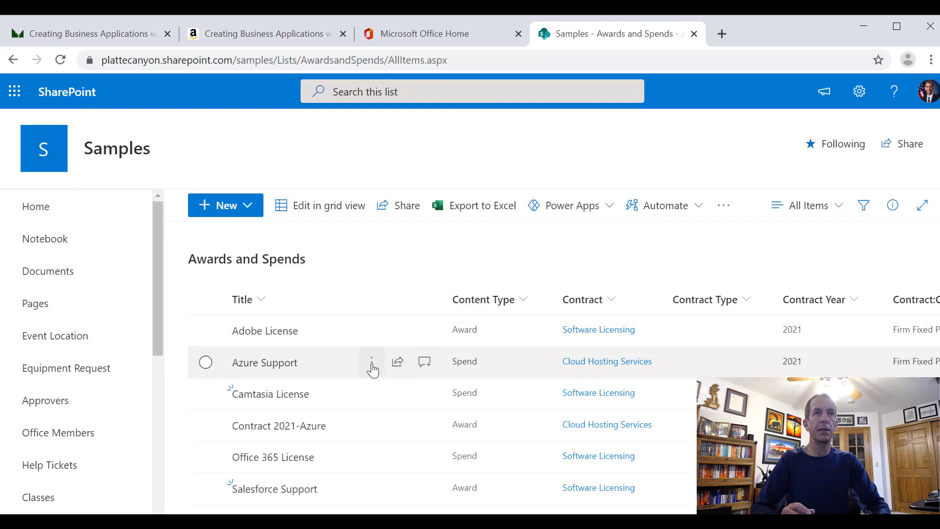
Edit the Adobe License item to set its Contract to Computer Support, and save it
click(372, 330)
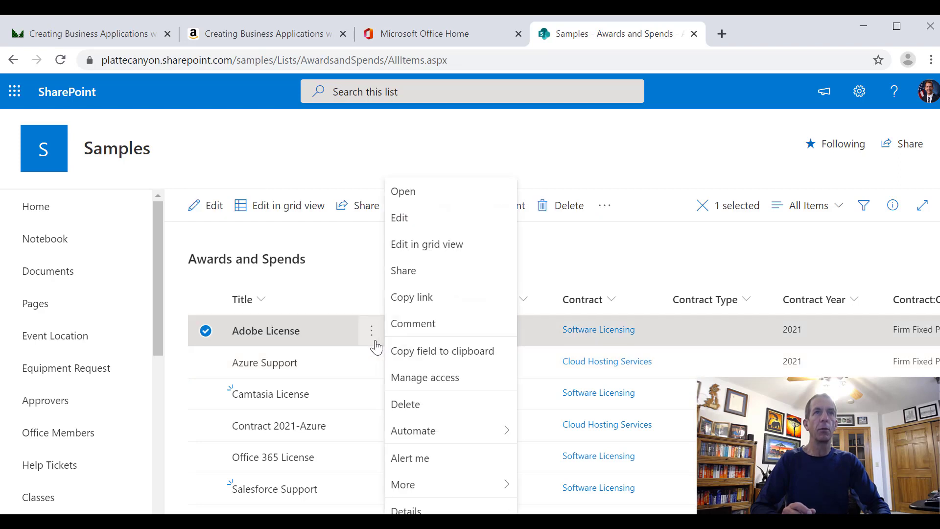
click(392, 217)
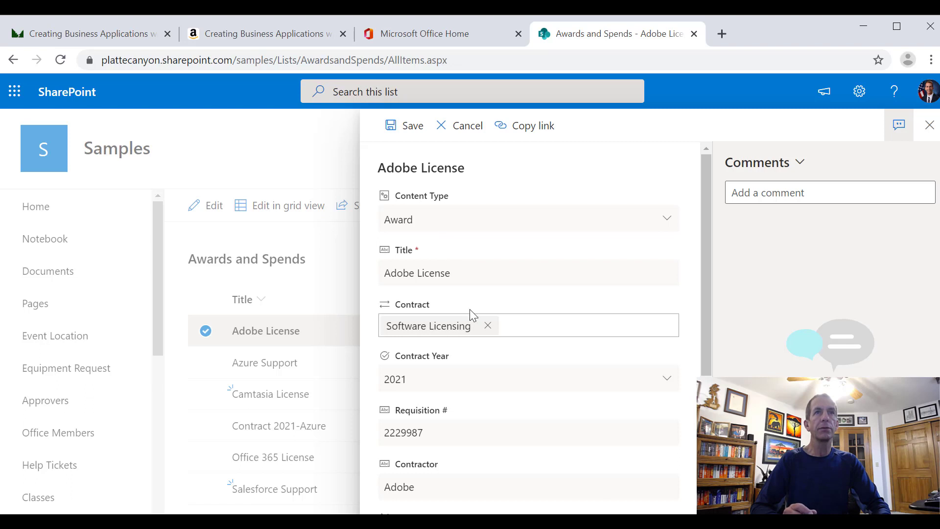
click(465, 326)
click(487, 326)
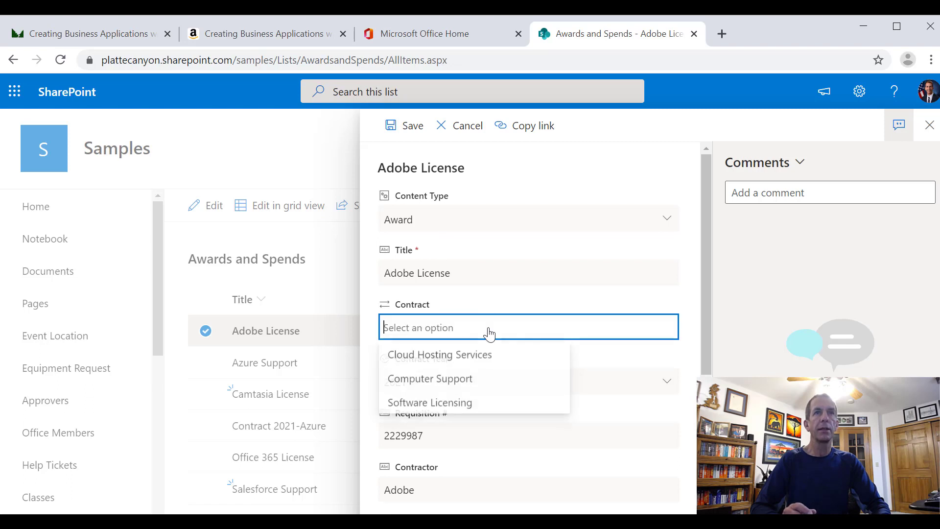
click(479, 379)
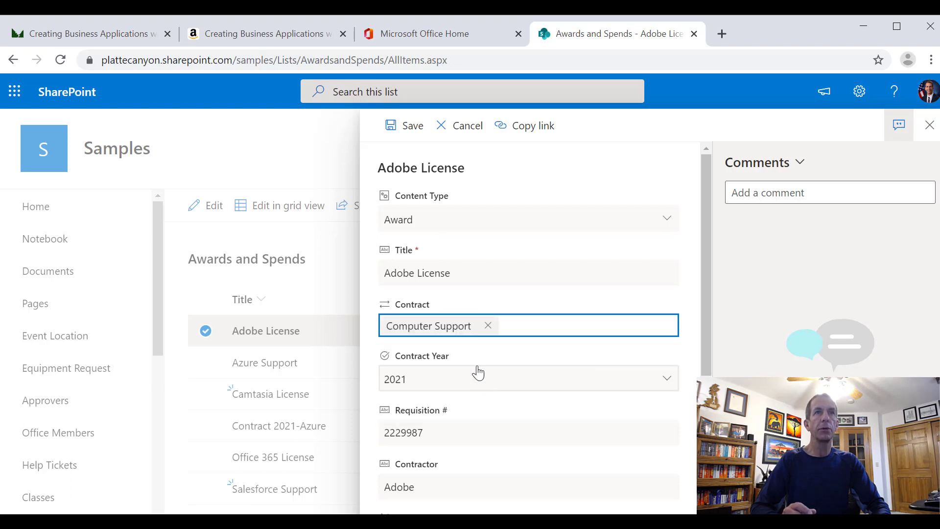
click(411, 126)
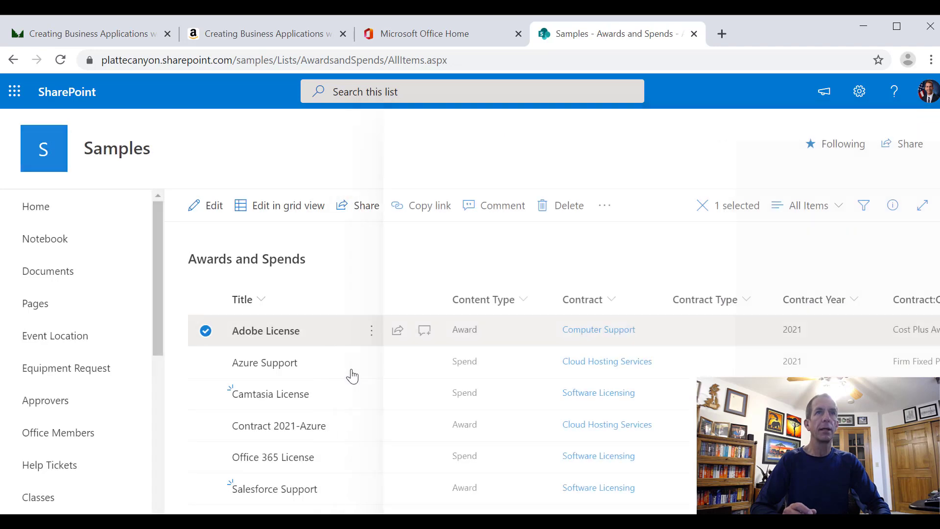
Edit the Azure Support item to set its Contract to Computer Support, and save it
click(371, 373)
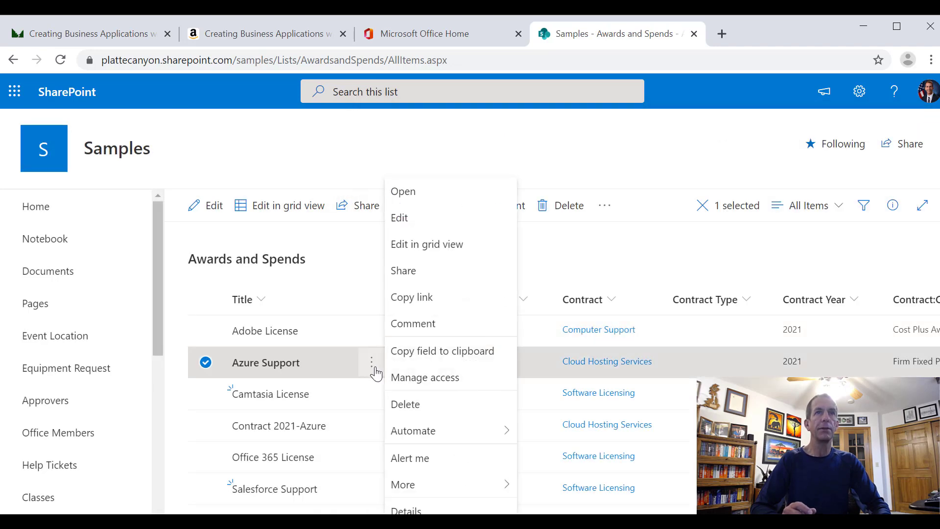
click(410, 225)
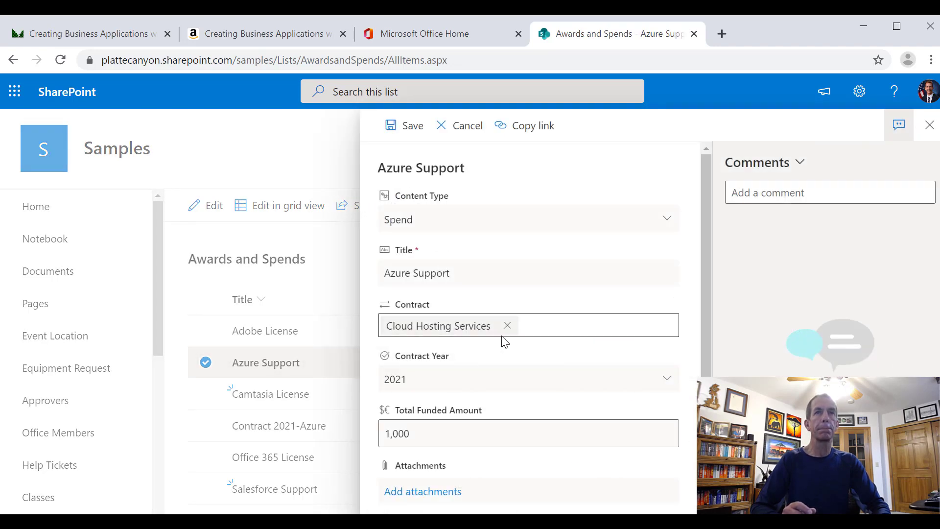
click(507, 326)
click(463, 379)
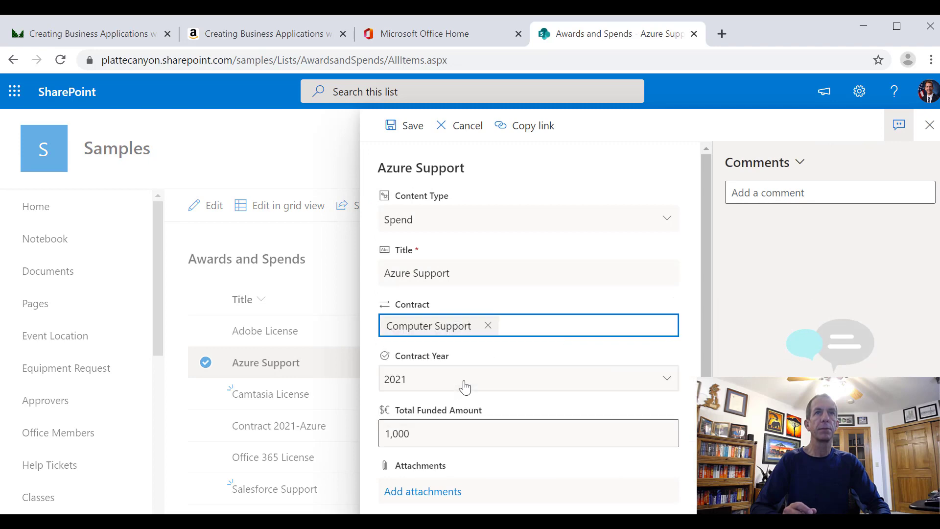
click(411, 524)
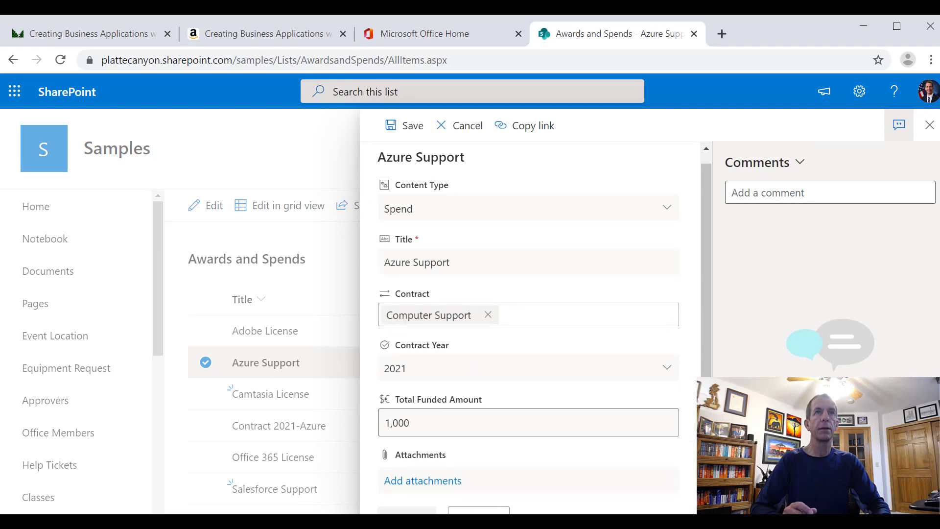
Switch back to the VideoJoinColumns report in Power BI Desktop, refresh its data, and show the Spends page
key(alt+Tab)
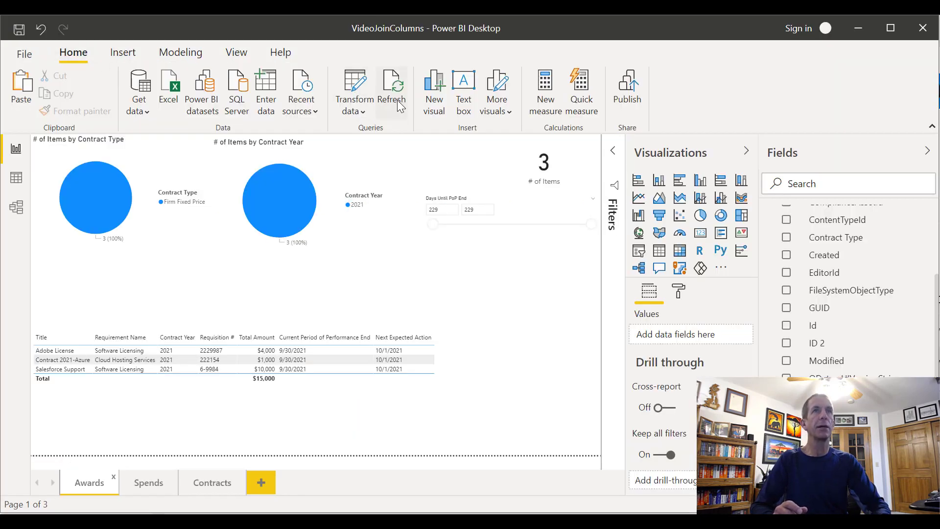
click(398, 102)
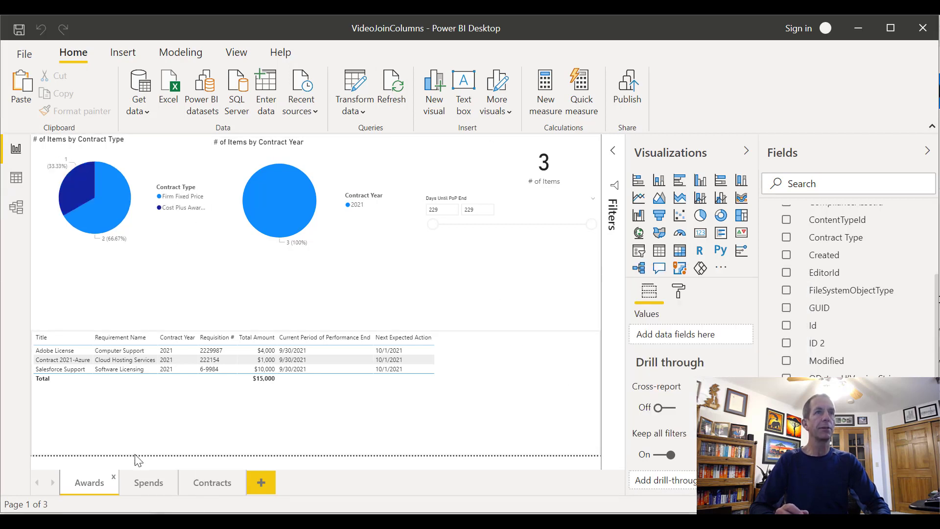
click(145, 482)
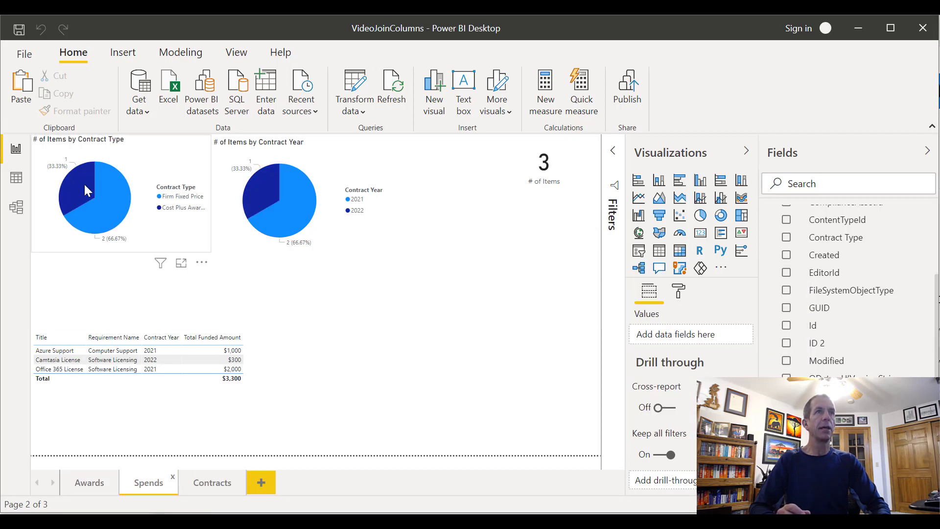